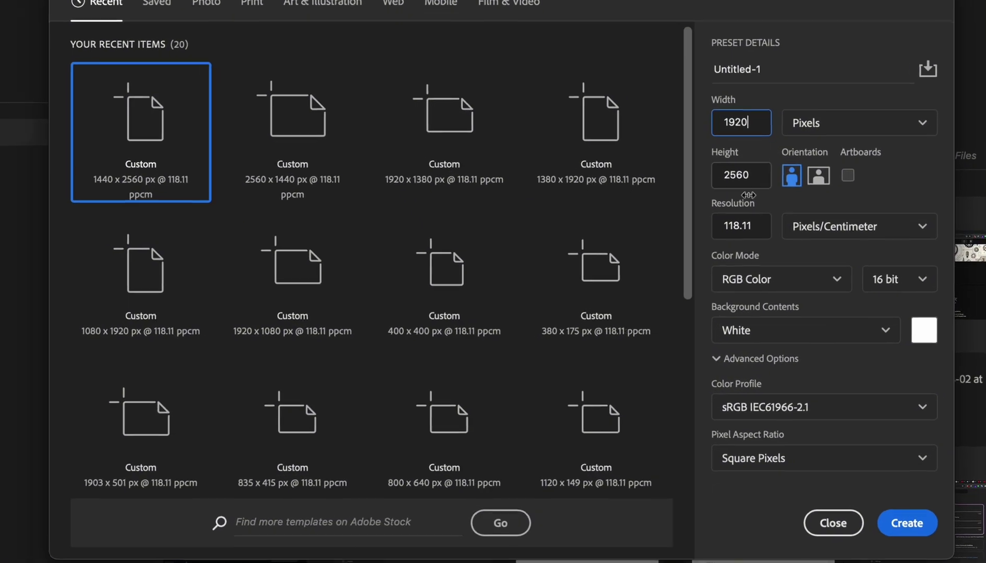
# Set the new document's height to 1080 pixels and create it.
pyautogui.click(744, 168)
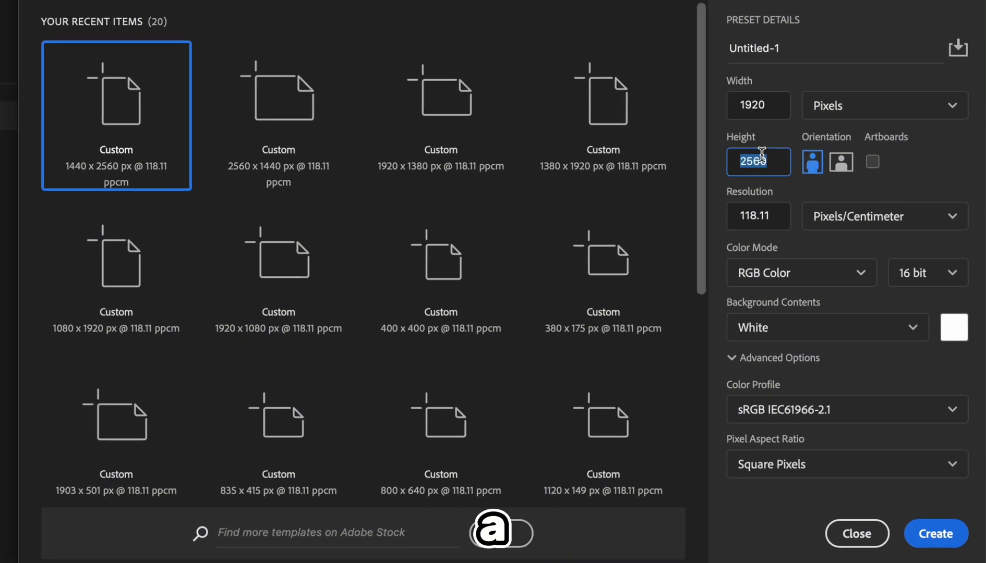
pyautogui.click(936, 534)
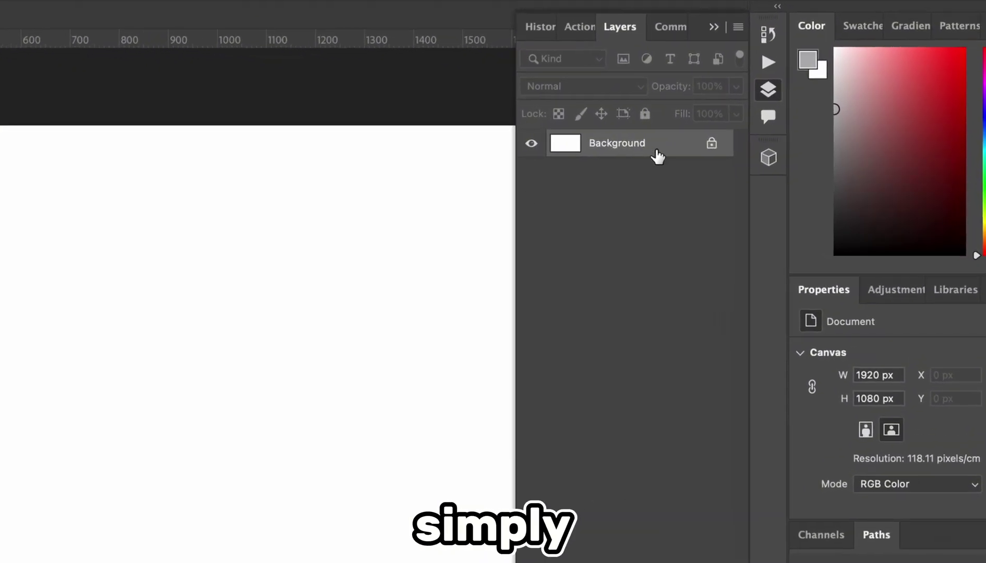
# Convert the locked Background into a regular layer named Layer 0.
pyautogui.click(712, 145)
pyautogui.hotkey('ctrl', 'z')
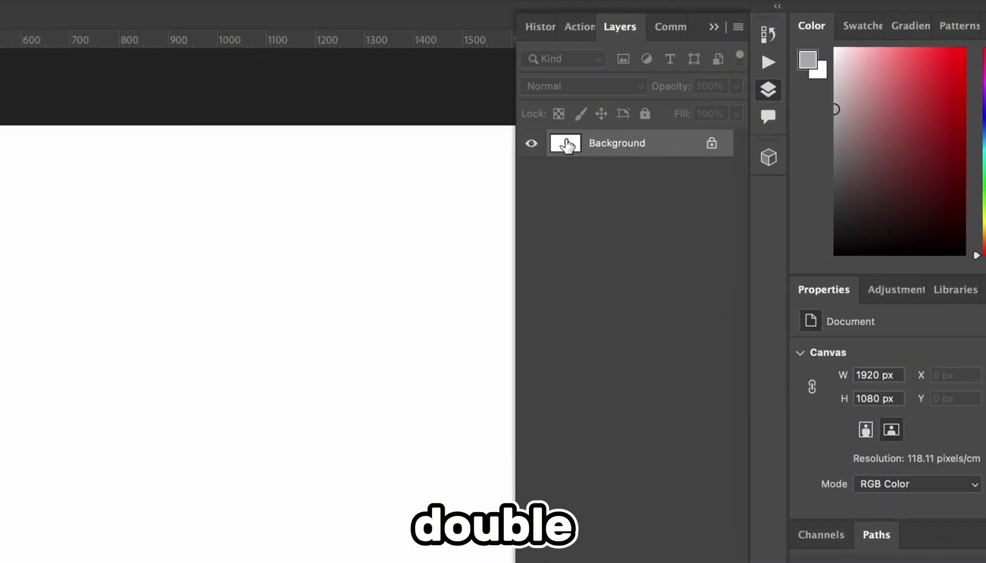
pyautogui.doubleClick(587, 146)
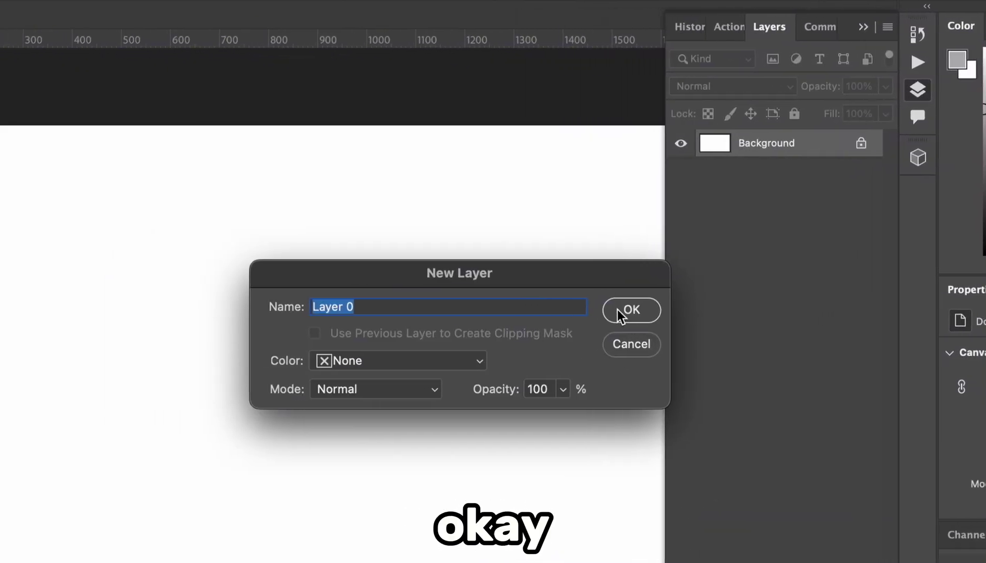
pyautogui.click(500, 310)
pyautogui.click(486, 367)
pyautogui.scroll(-2, 486, 366)
pyautogui.hscroll(3, 486, 367)
pyautogui.click(960, 89)
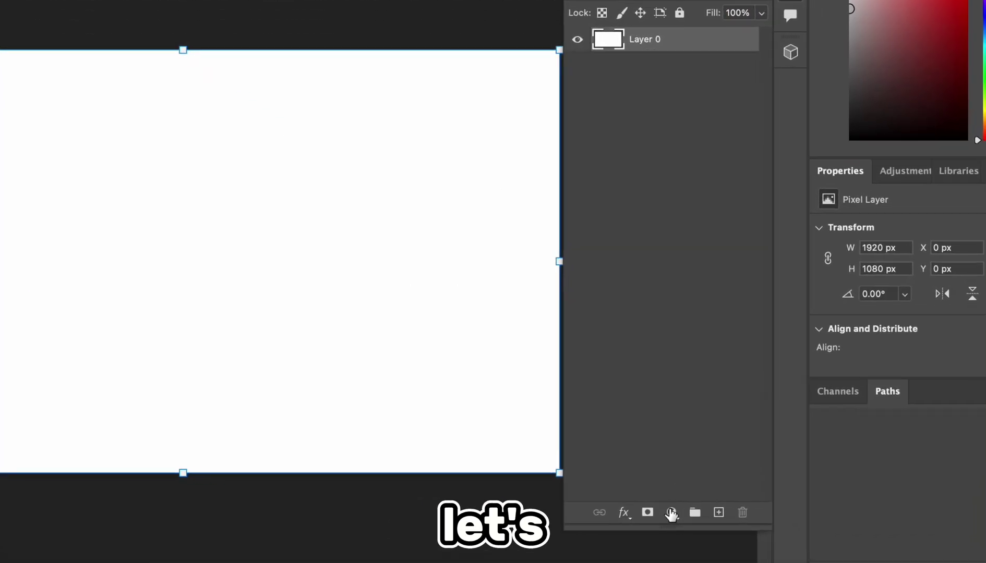
# Add a Gradient Fill layer above Layer 0 and set the gradient's starting colour stop to black.
pyautogui.click(671, 514)
pyautogui.click(636, 98)
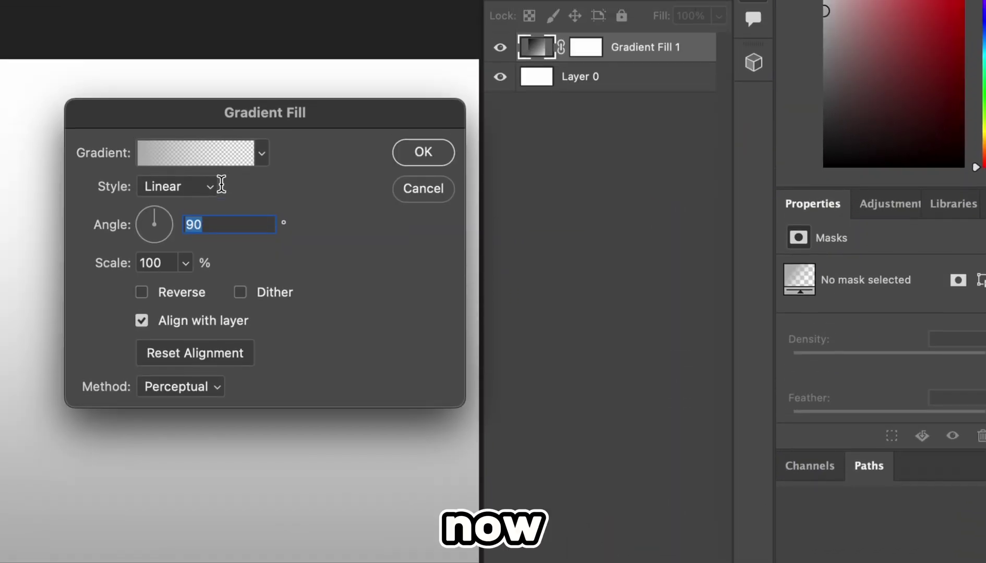
pyautogui.click(148, 154)
pyautogui.click(629, 357)
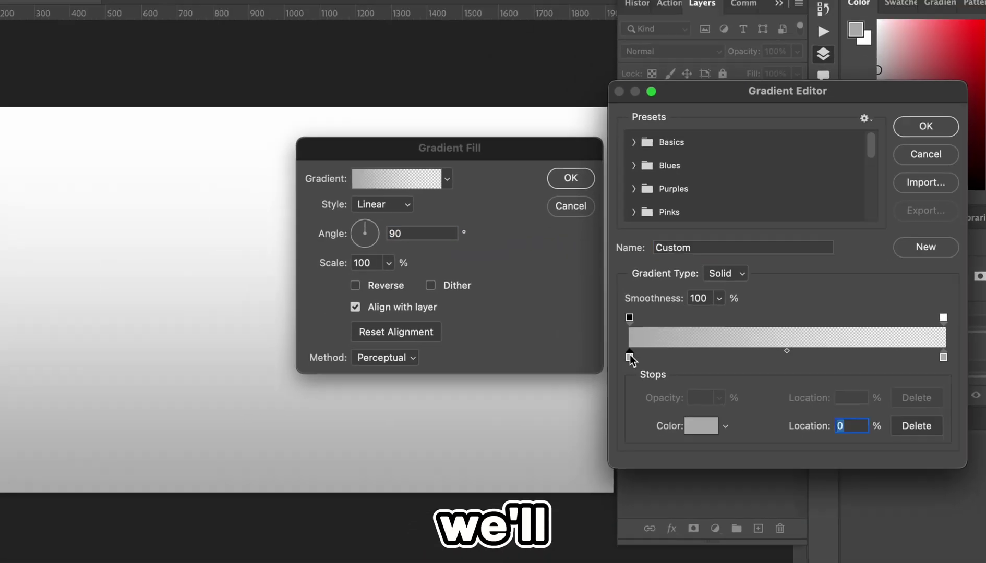
pyautogui.doubleClick(630, 357)
pyautogui.moveTo(625, 210); pyautogui.dragTo(579, 256)
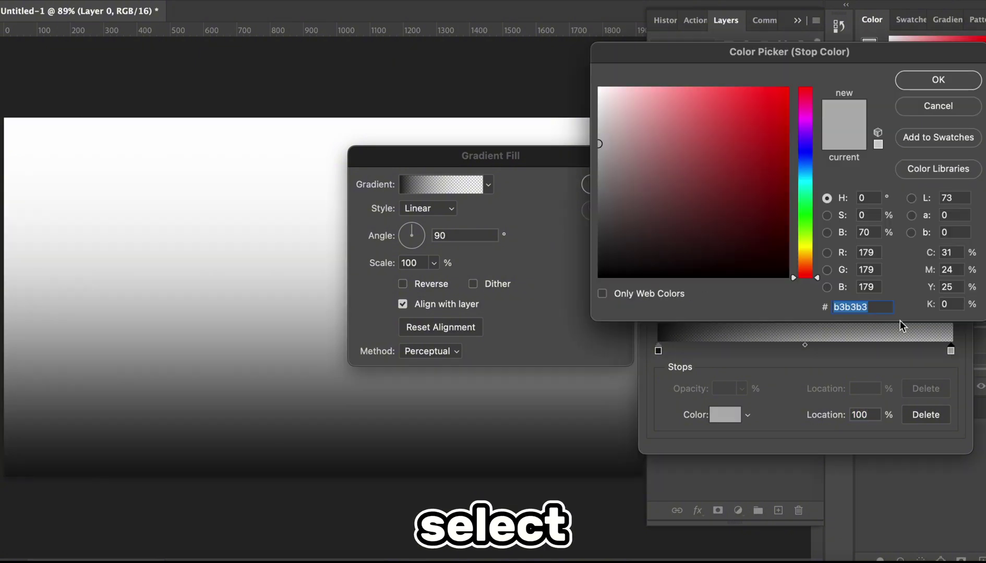
# Make the gradient's ending stop fully opaque and set its colour to dark grey 474747.
pyautogui.moveTo(579, 219)
pyautogui.mouseDown()
pyautogui.moveTo(574, 235)
pyautogui.moveTo(579, 226)
pyautogui.mouseUp()
pyautogui.press('Return')
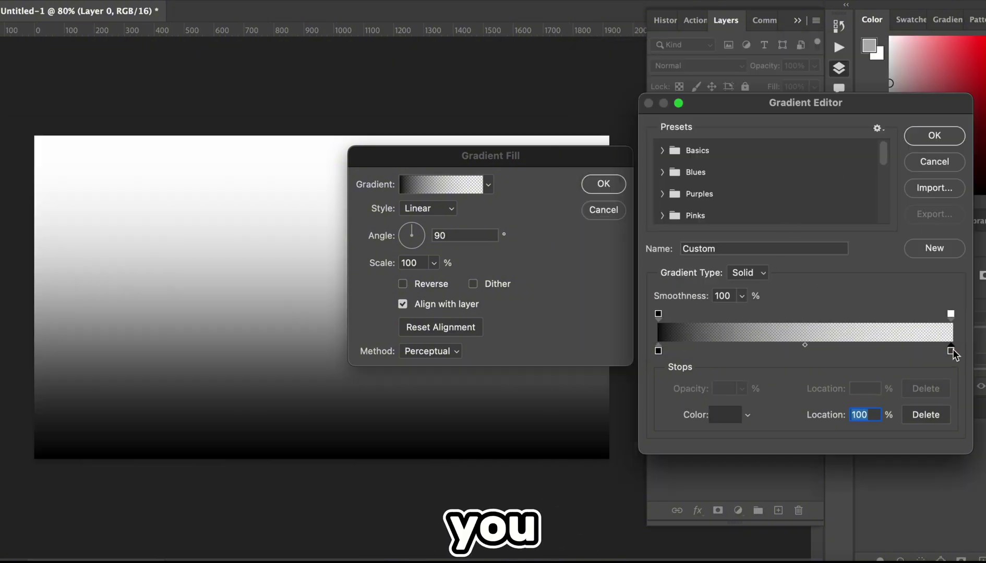
pyautogui.click(952, 312)
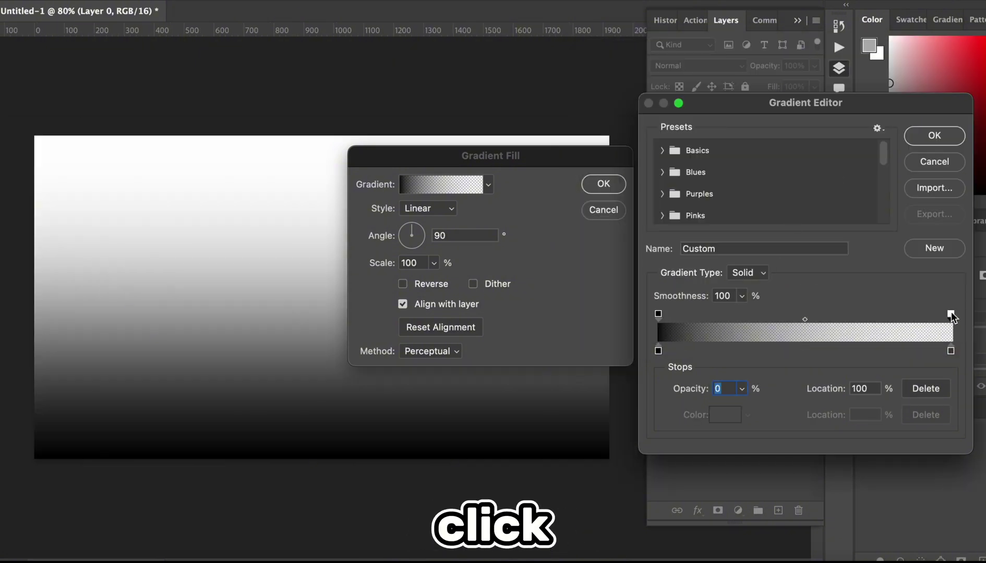
pyautogui.moveTo(742, 389); pyautogui.dragTo(829, 417)
pyautogui.doubleClick(950, 350)
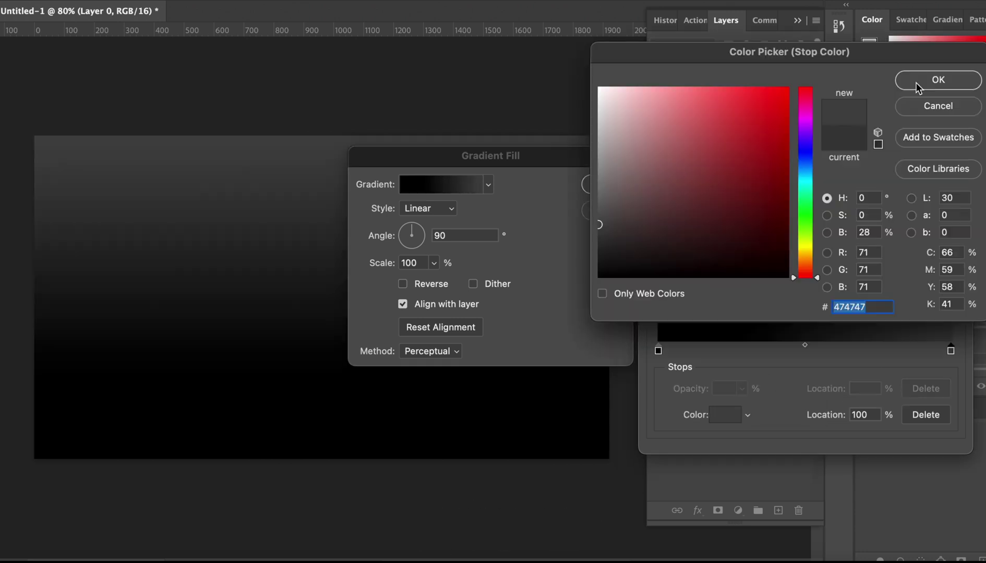
pyautogui.click(924, 81)
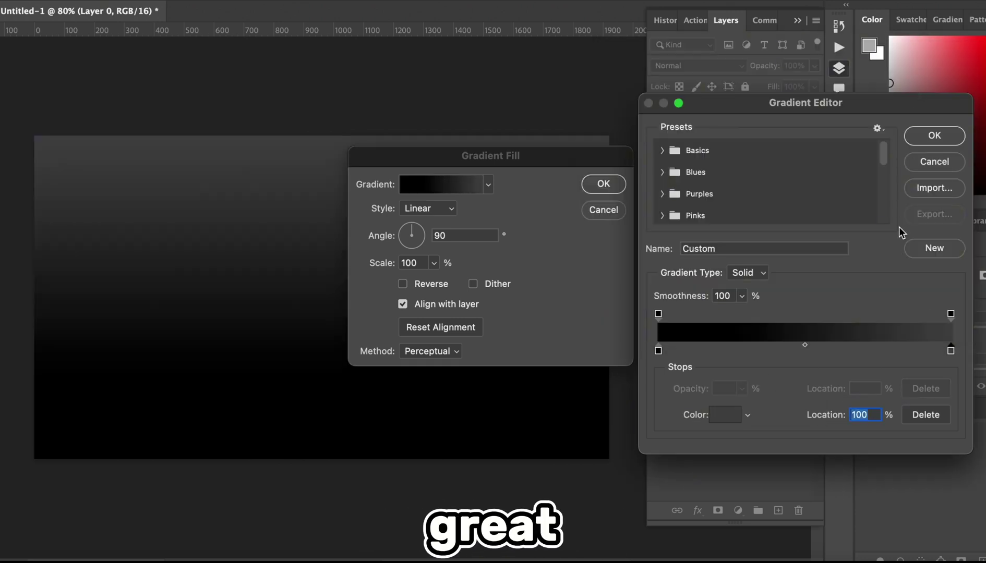
# Set the gradient fill's angle to 100° with Dither enabled and apply it.
pyautogui.click(934, 137)
pyautogui.click(473, 284)
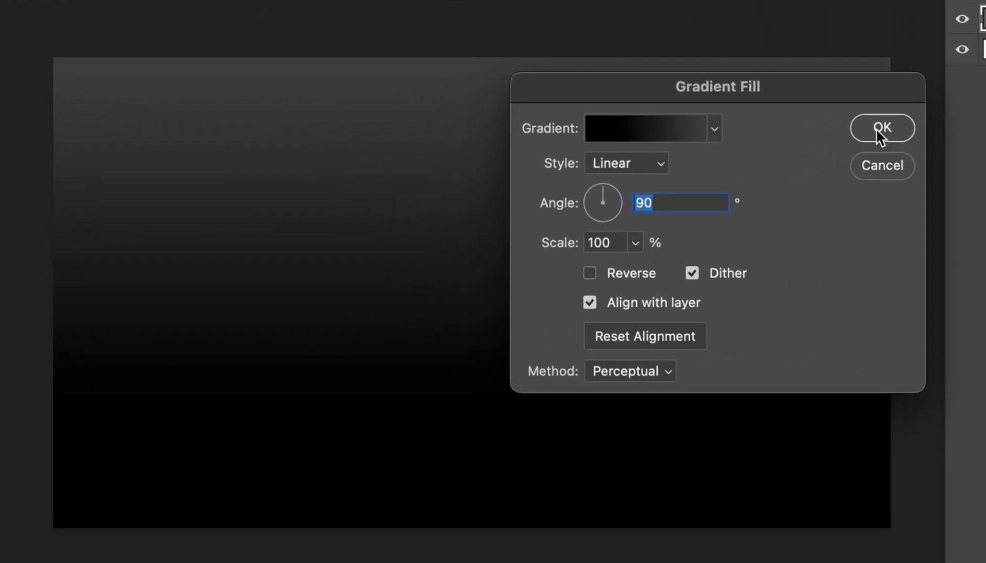
pyautogui.moveTo(607, 189)
pyautogui.mouseDown()
pyautogui.moveTo(622, 202)
pyautogui.moveTo(614, 186)
pyautogui.moveTo(582, 185)
pyautogui.moveTo(586, 195)
pyautogui.moveTo(600, 186)
pyautogui.mouseUp()
pyautogui.write('100')
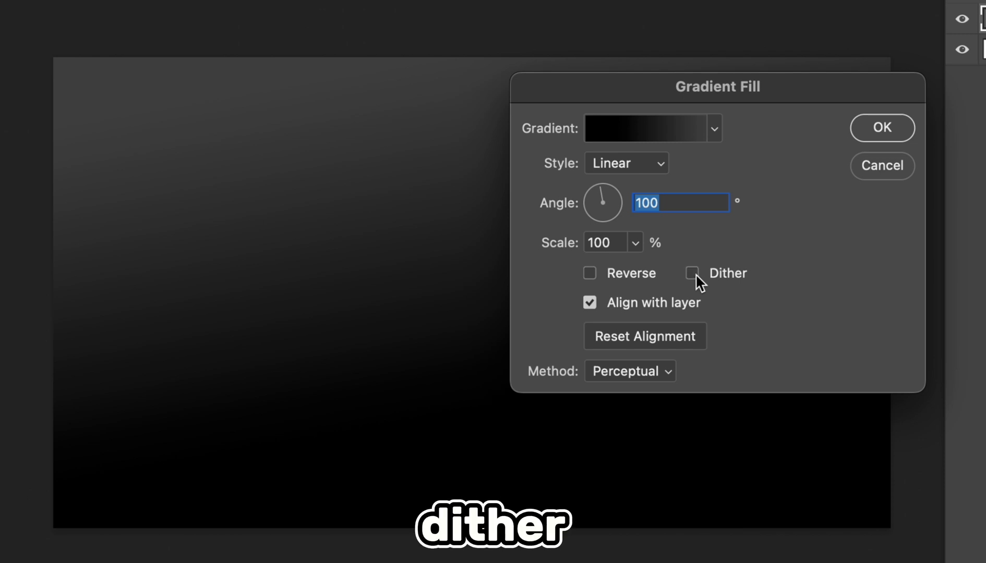
pyautogui.click(692, 273)
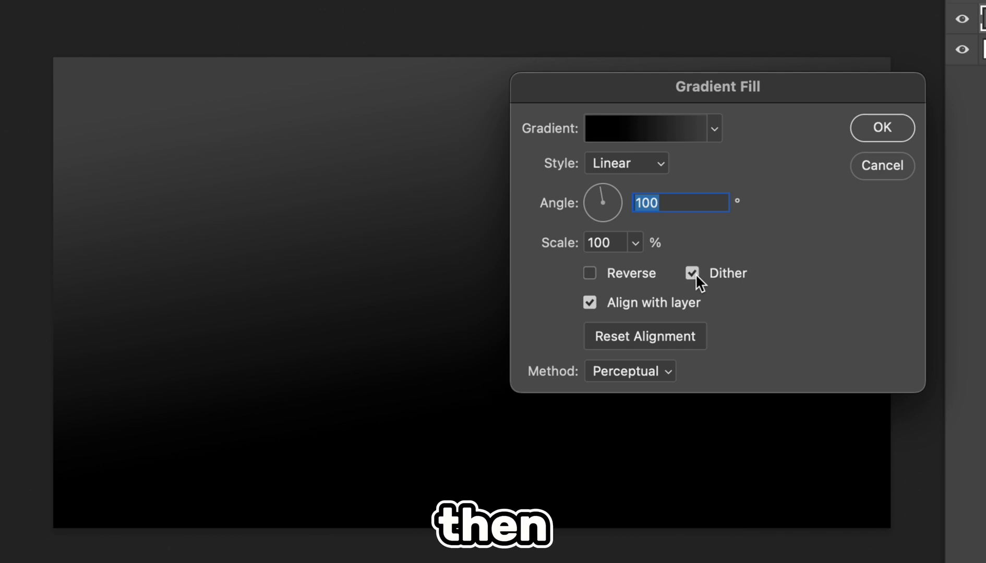
pyautogui.click(883, 128)
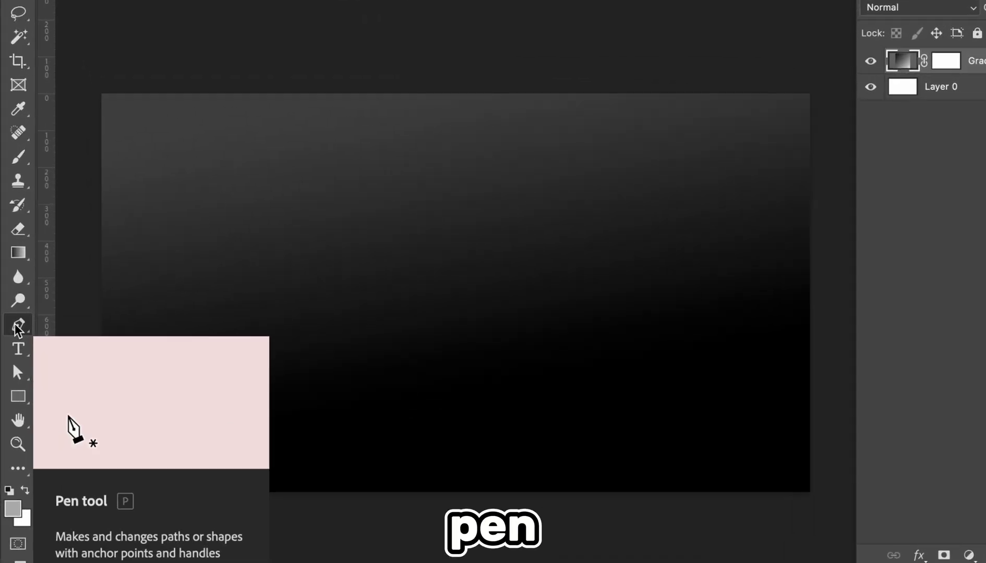
# Draw a closed Pen path about 2020 × 1050 px, zigzagging upward like a rising chart and enclosing the area down past the canvas's lower edge.
pyautogui.rightClick(12, 340)
pyautogui.click(63, 341)
pyautogui.click(209, 392)
pyautogui.click(273, 432)
pyautogui.click(381, 360)
pyautogui.click(436, 403)
pyautogui.hotkey('ctrl', 'z')
pyautogui.click(421, 388)
pyautogui.click(468, 330)
pyautogui.click(575, 406)
pyautogui.click(928, 95)
pyautogui.click(936, 533)
pyautogui.click(92, 534)
pyautogui.click(104, 467)
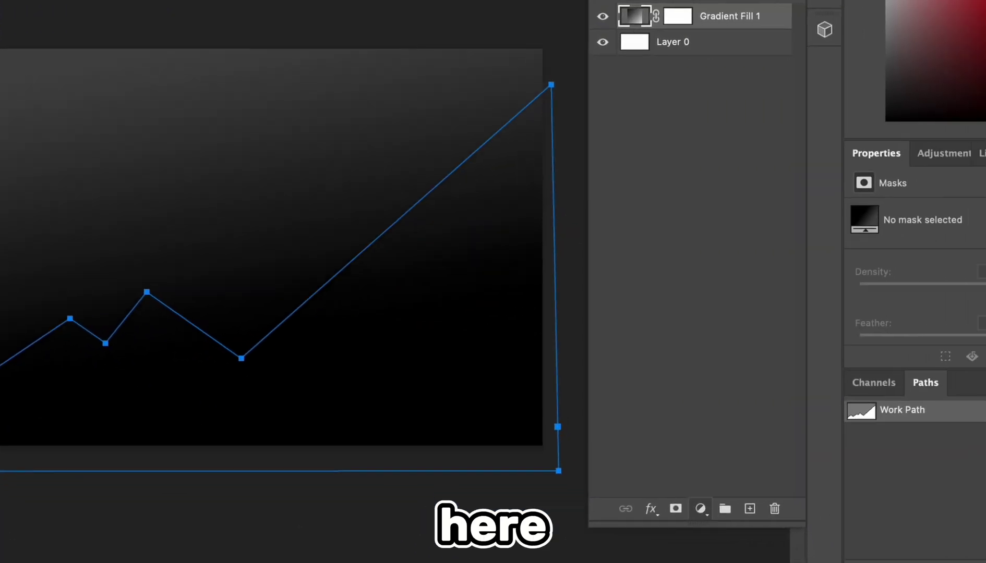
# Fill the chart path with a Solid Color layer in blue 48b4ff.
pyautogui.click(663, 502)
pyautogui.click(683, 130)
pyautogui.moveTo(722, 28); pyautogui.dragTo(659, 35)
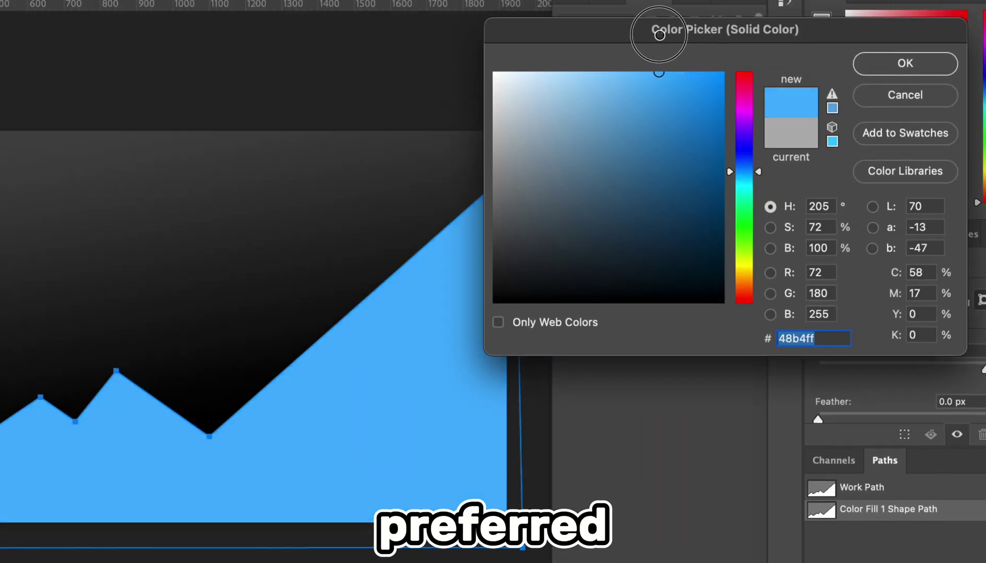
pyautogui.click(905, 64)
# Give the chart shape a stroke in the same blue, 30 px wide.
pyautogui.click(21, 358)
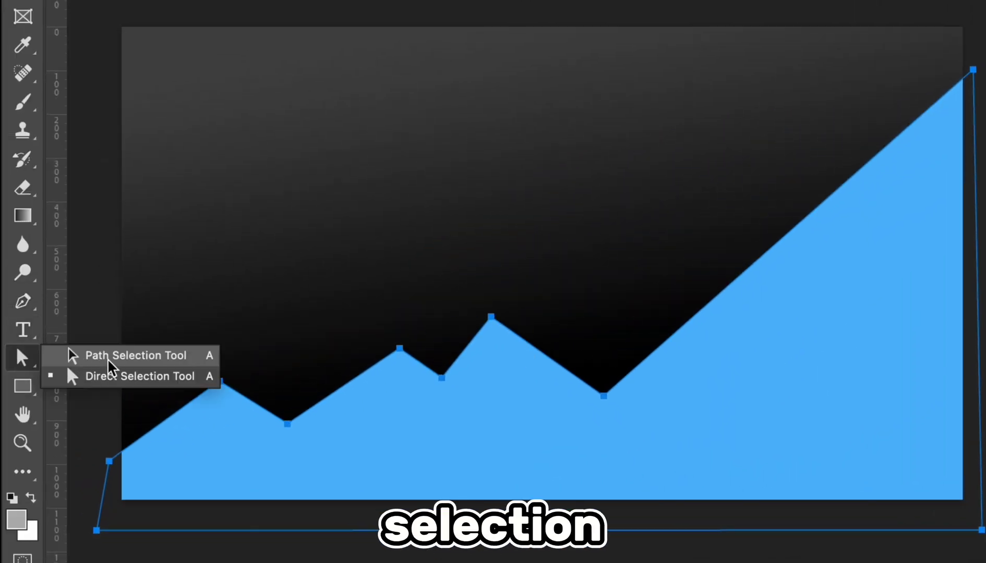
pyautogui.click(112, 357)
pyautogui.click(405, 42)
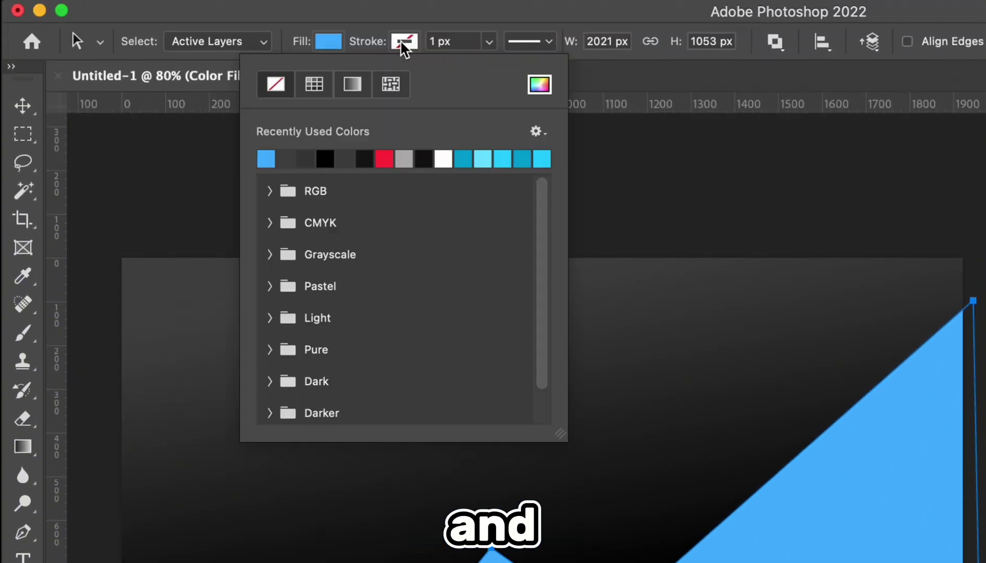
pyautogui.click(266, 158)
pyautogui.click(488, 41)
pyautogui.moveTo(489, 70); pyautogui.dragTo(502, 71)
pyautogui.click(447, 41)
pyautogui.write('30')
pyautogui.press('Return')
# Set the chart shape's stroke corners and caps to round.
pyautogui.click(529, 41)
pyautogui.click(619, 276)
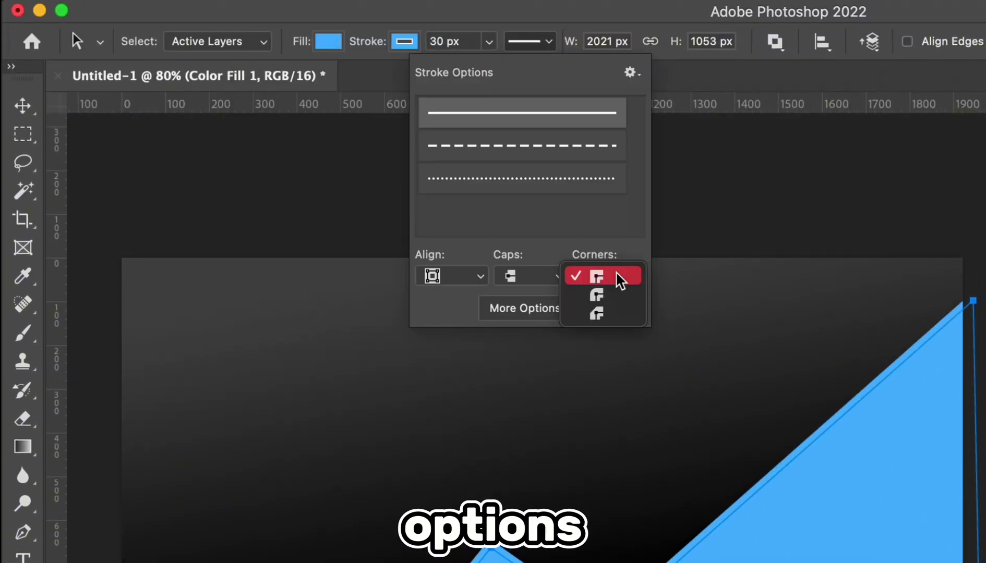
pyautogui.click(619, 295)
pyautogui.click(544, 277)
pyautogui.click(540, 295)
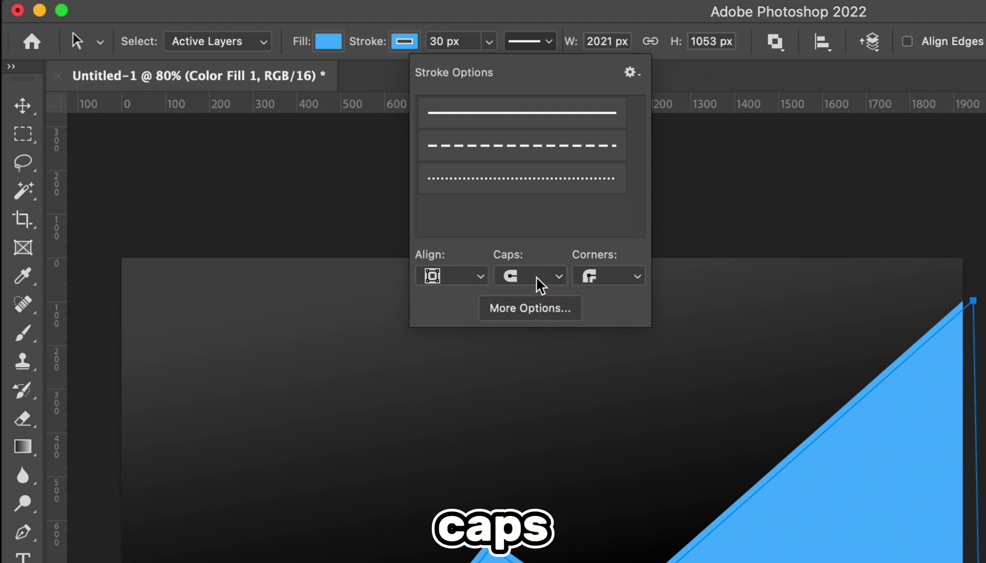
pyautogui.click(615, 12)
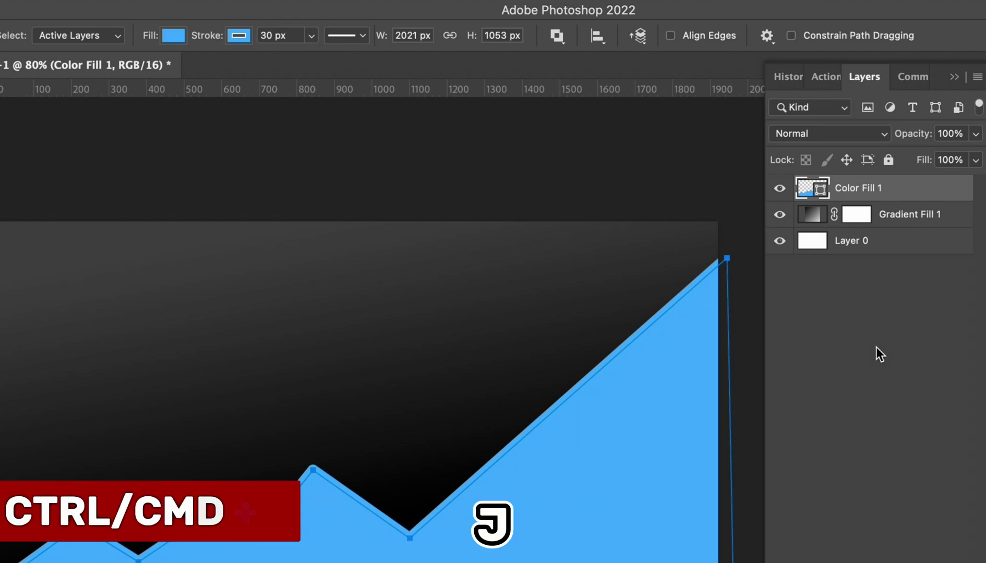
# Duplicate the Color Fill 1 shape layer directly above the original.
pyautogui.hotkey('ctrl', 'j')
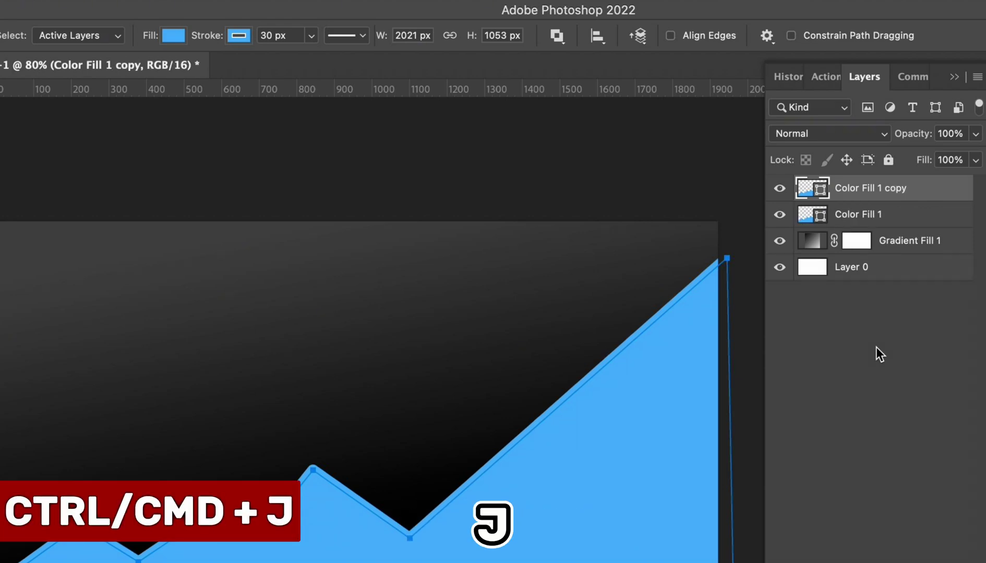
pyautogui.hotkey('ctrl', 'z')
pyautogui.moveTo(808, 197); pyautogui.dragTo(871, 206)
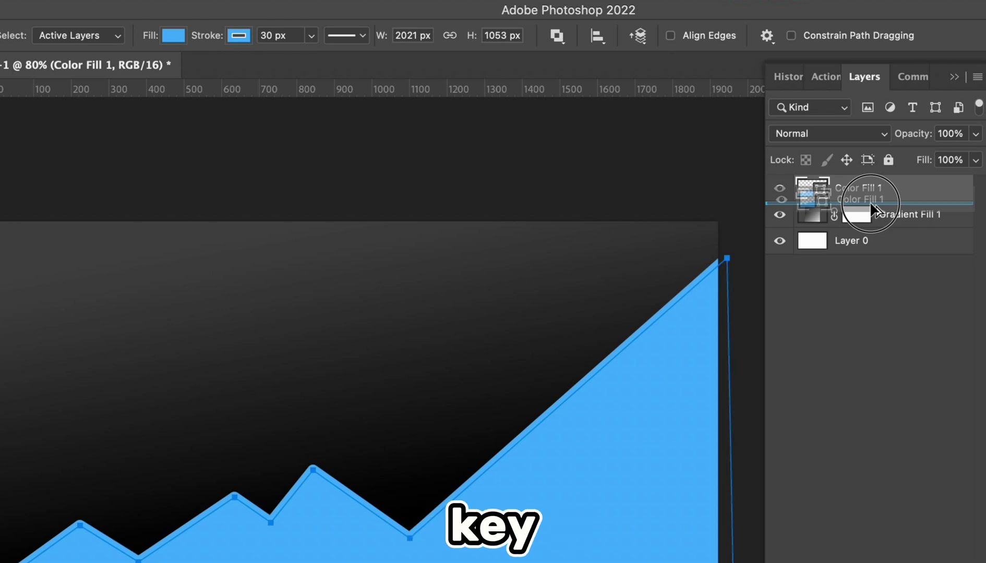
pyautogui.moveTo(869, 200); pyautogui.dragTo(858, 194)
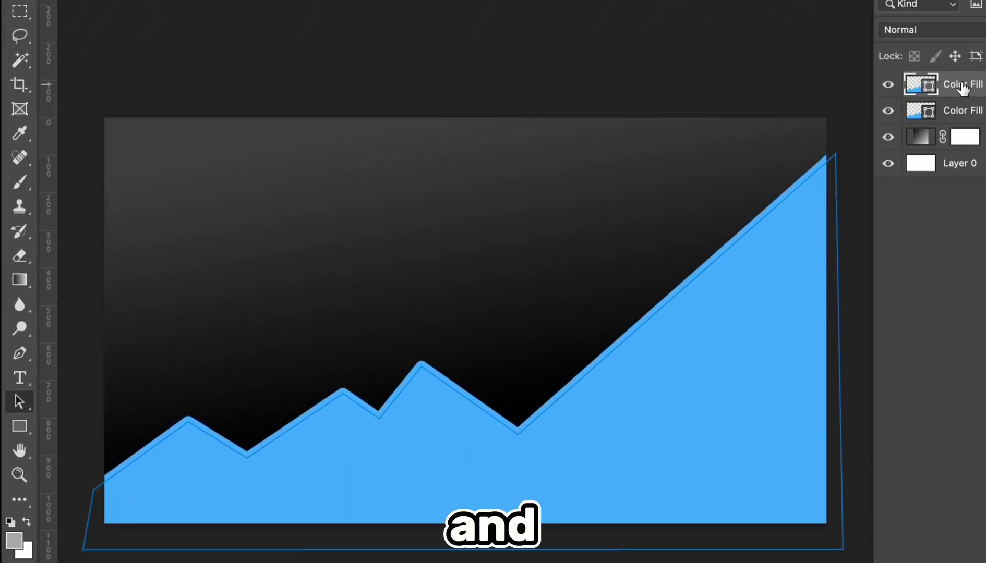
# Remove the fill from the duplicated shape and the stroke from the original Color Fill 1 shape.
pyautogui.click(282, 35)
pyautogui.click(173, 68)
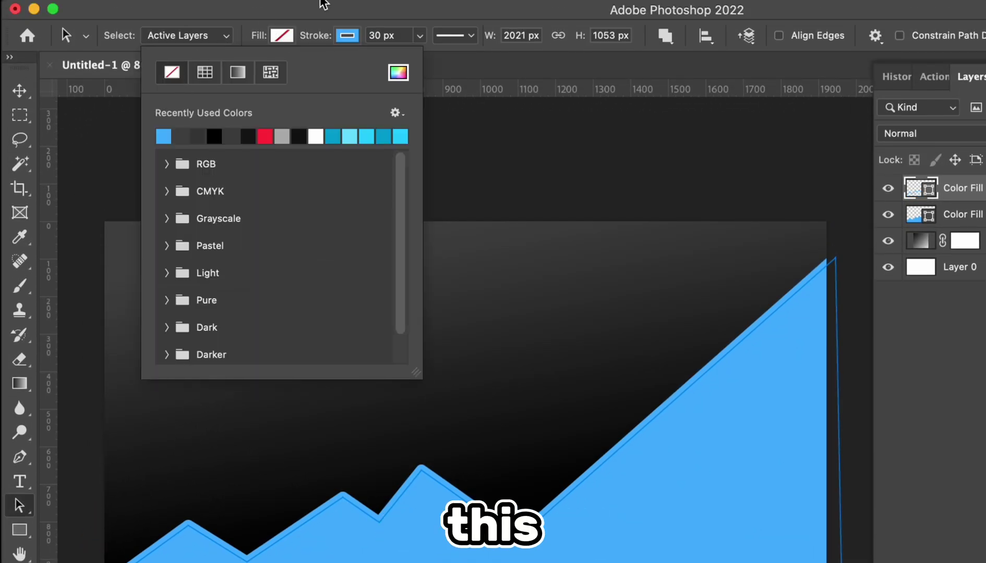
pyautogui.click(965, 214)
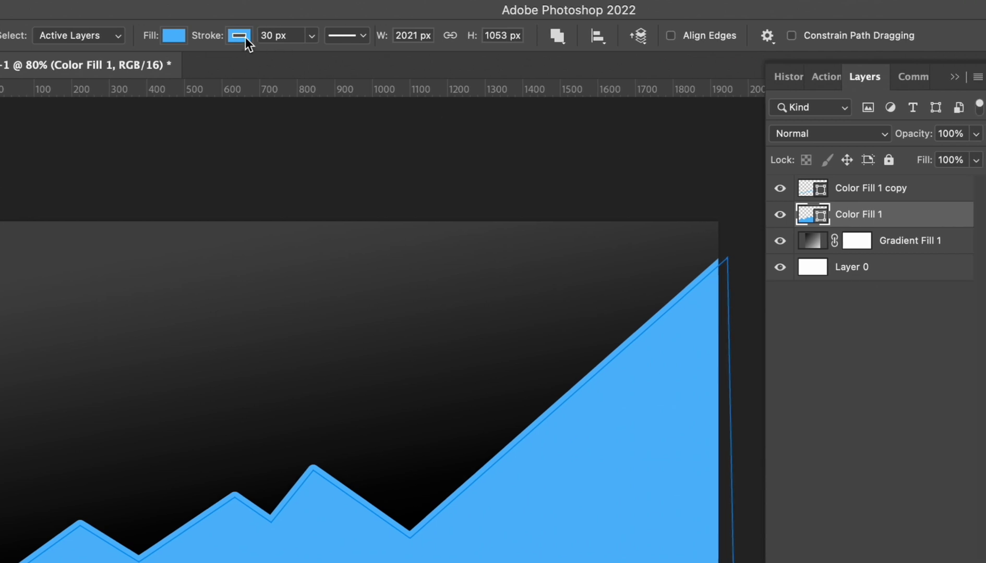
pyautogui.click(238, 35)
pyautogui.click(129, 73)
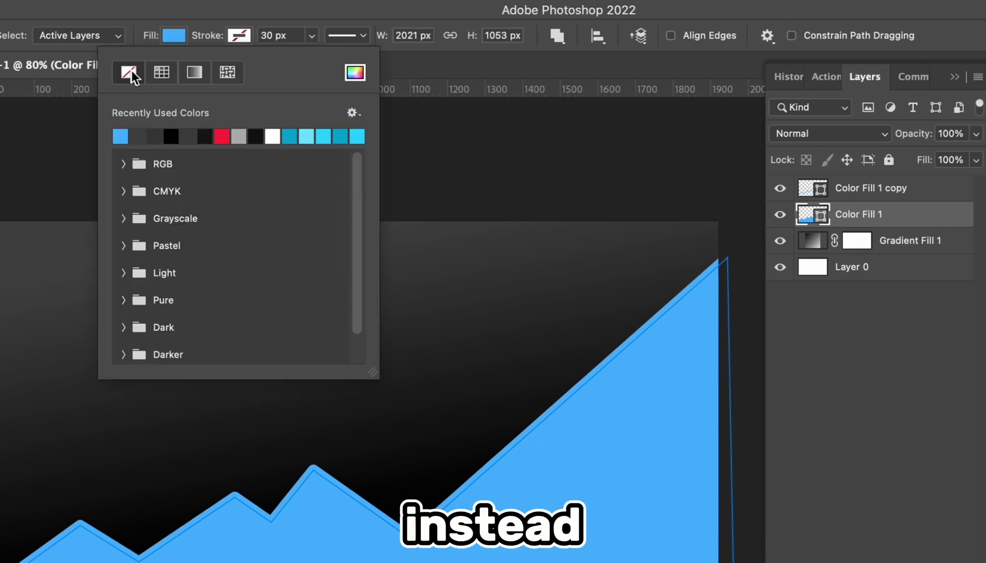
# Change the stroke colour of the Color Fill 1 copy shape to a lighter blue.
pyautogui.click(835, 188)
pyautogui.click(233, 36)
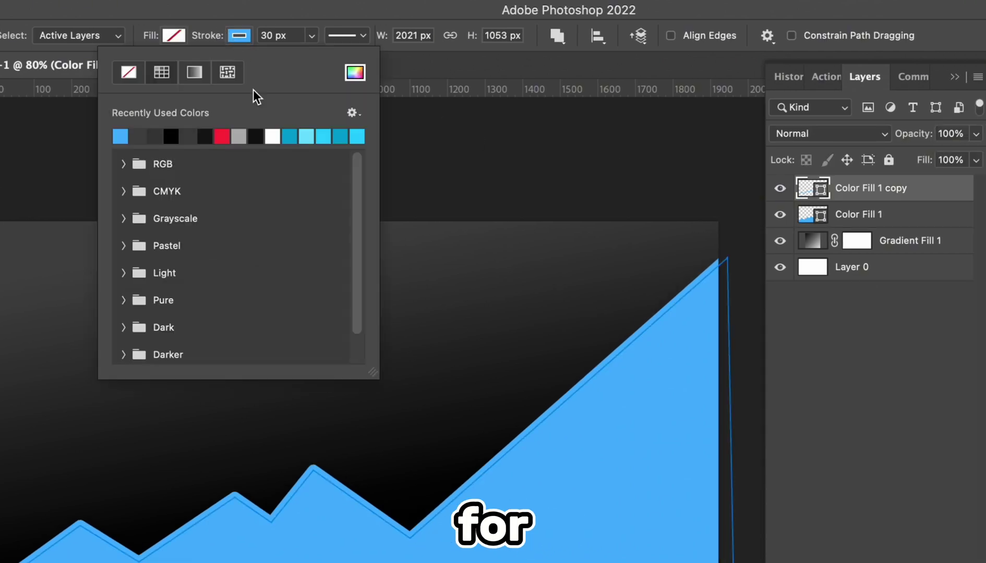
pyautogui.click(355, 73)
pyautogui.moveTo(883, 173); pyautogui.dragTo(831, 149)
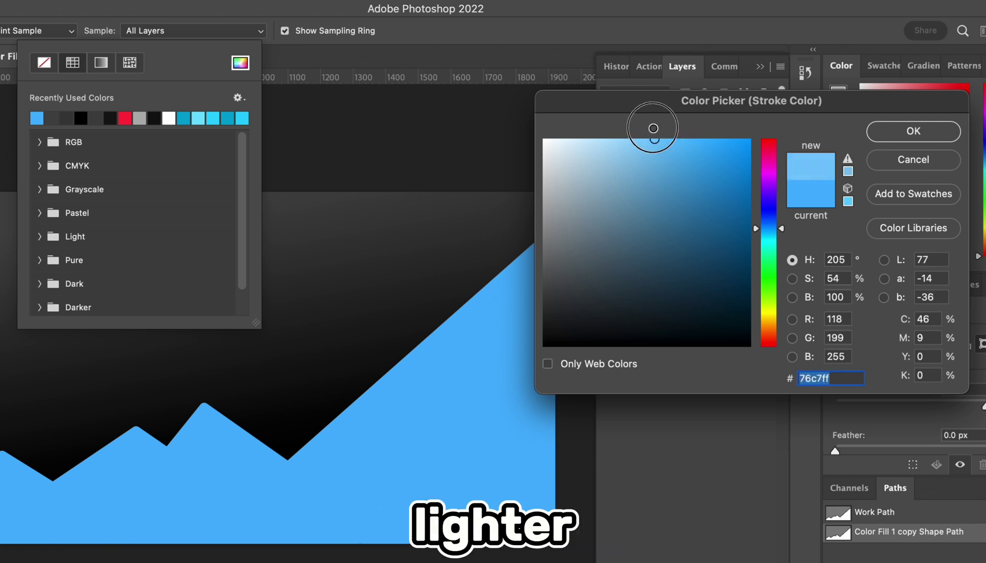
pyautogui.moveTo(653, 128); pyautogui.dragTo(634, 119)
pyautogui.click(913, 131)
# Set the stroke width of the Color Fill 1 copy shape to 12 px.
pyautogui.click(682, 326)
pyautogui.click(663, 165)
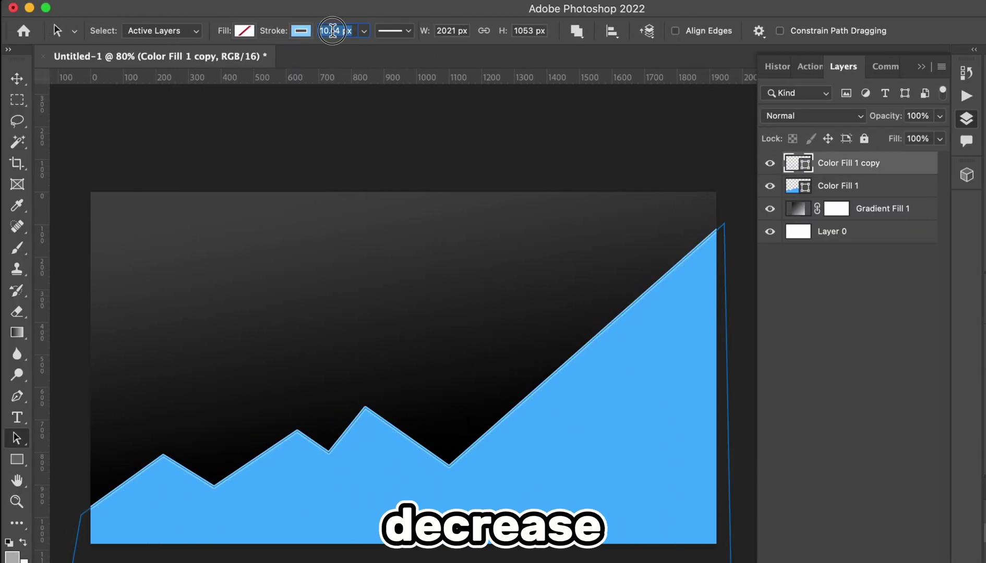
pyautogui.write('12')
pyautogui.press('Return')
pyautogui.click(824, 330)
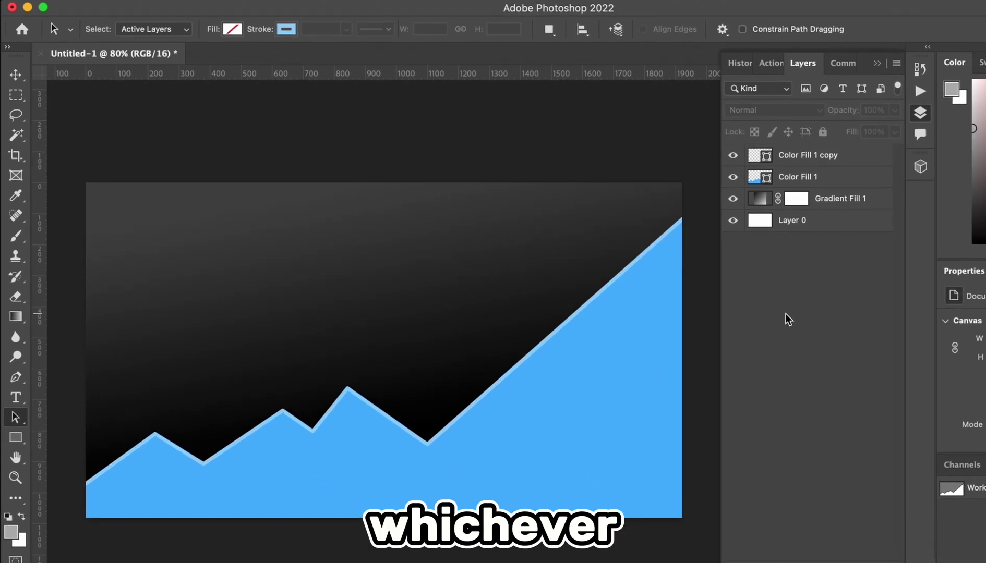
# Add a drop shadow in dark grey 3a3a3a to the Color Fill 1 copy layer.
pyautogui.click(794, 156)
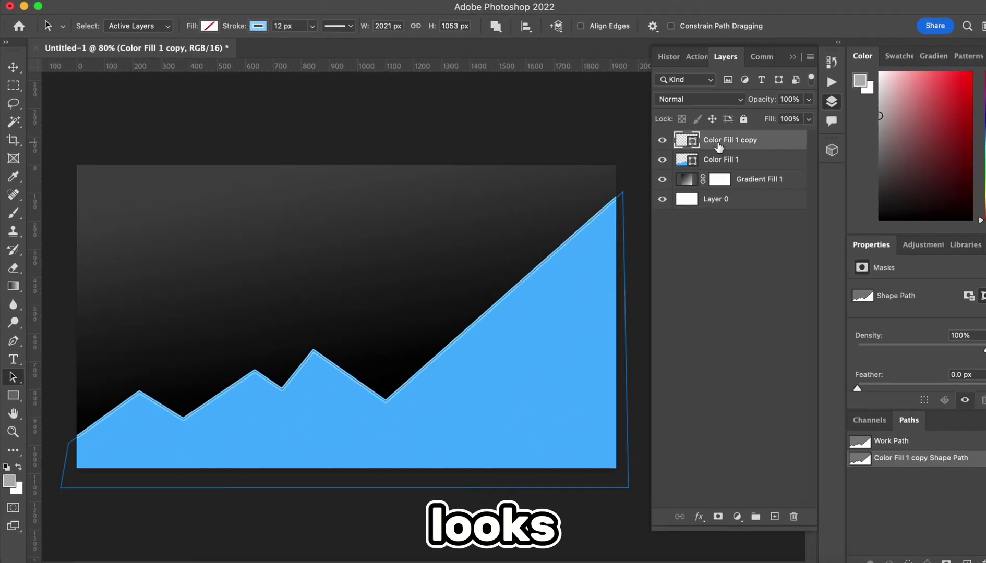
pyautogui.rightClick(693, 144)
pyautogui.click(748, 145)
pyautogui.moveTo(534, 177); pyautogui.dragTo(754, 175)
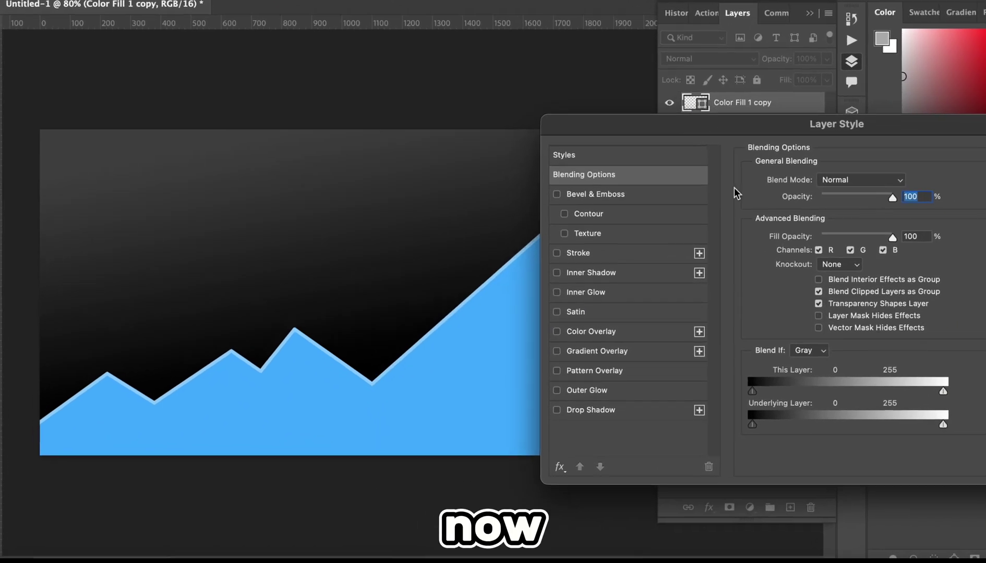
pyautogui.click(638, 441)
pyautogui.click(918, 158)
pyautogui.moveTo(634, 167); pyautogui.dragTo(595, 206)
pyautogui.click(969, 44)
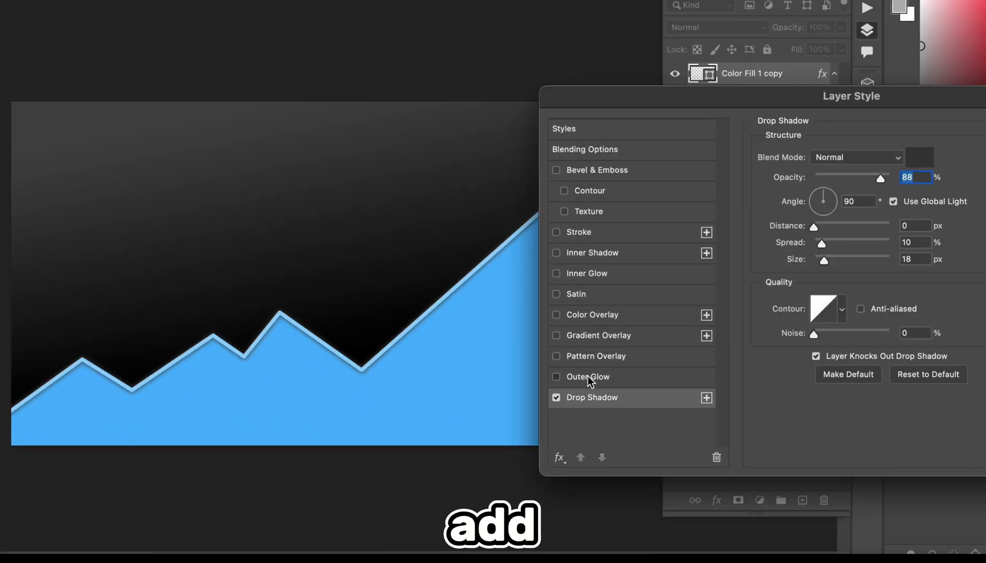
# Add an outer glow in the chart's blue with 9% spread and 46 px size, and lower its opacity.
pyautogui.click(588, 376)
pyautogui.click(795, 210)
pyautogui.click(451, 370)
pyautogui.press('Return')
pyautogui.moveTo(889, 298); pyautogui.dragTo(834, 298)
pyautogui.moveTo(865, 313); pyautogui.dragTo(832, 312)
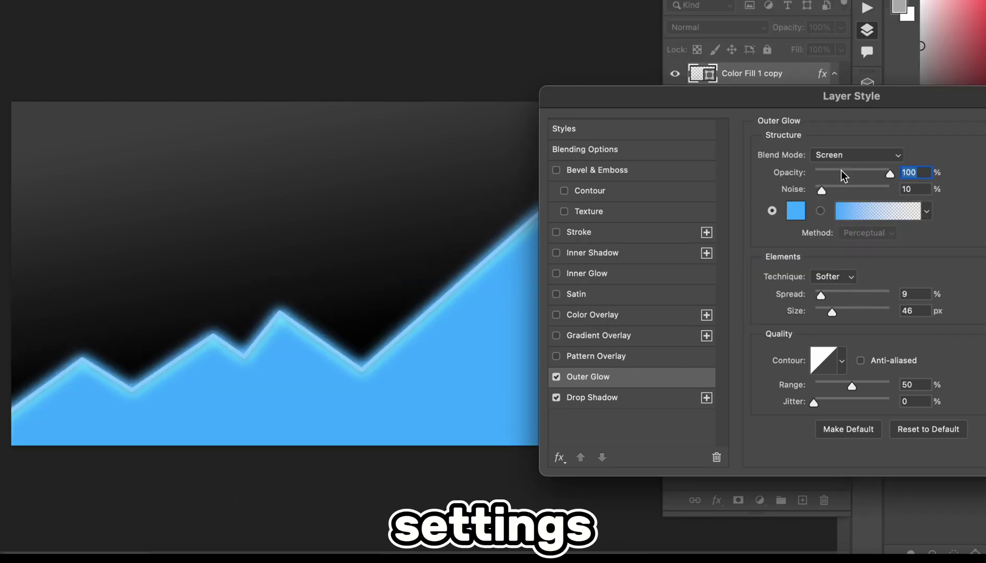
pyautogui.click(840, 171)
# Change the drop shadow colour to the bright glowing blue of the line and apply the layer style.
pyautogui.click(602, 397)
pyautogui.click(920, 157)
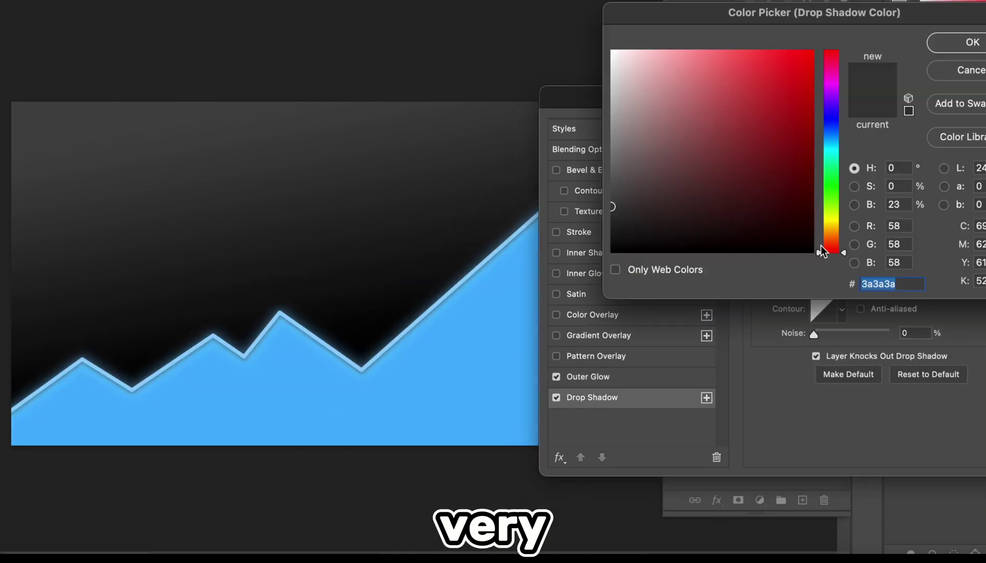
pyautogui.click(485, 329)
pyautogui.click(970, 43)
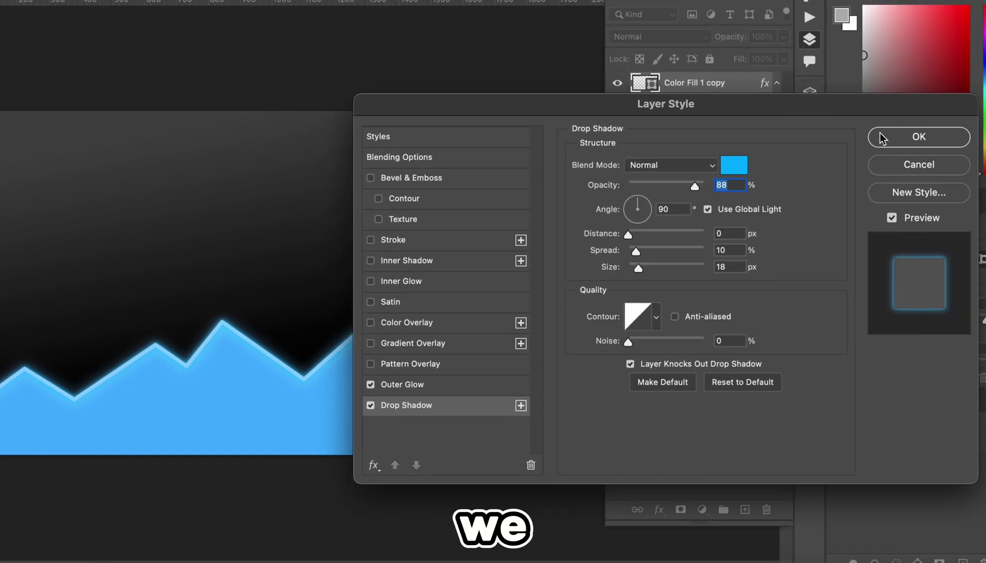
pyautogui.click(985, 141)
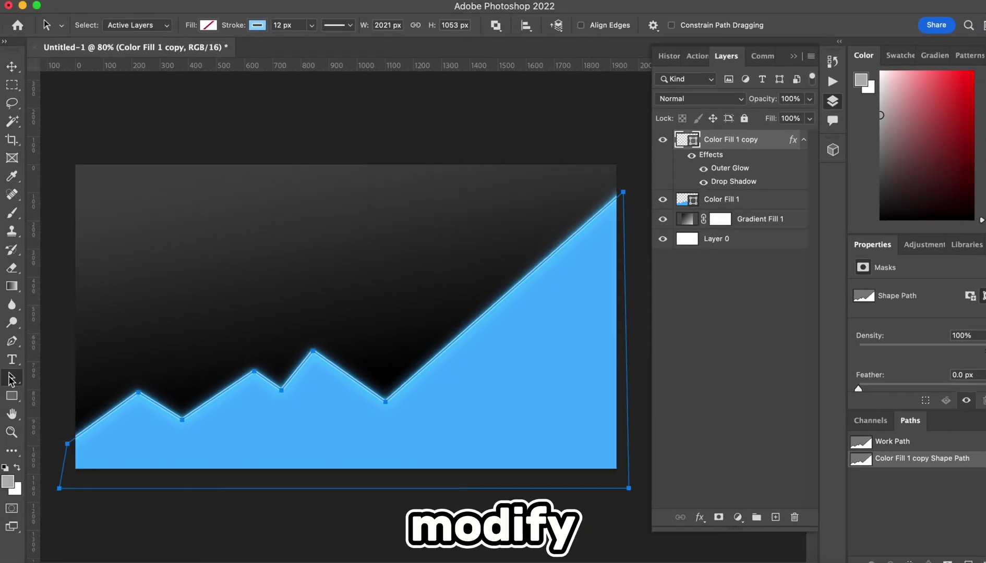
# Raise the last valley anchor point before the final rise equally on the Color Fill 1 copy and Color Fill 1 shapes with Direct Selection.
pyautogui.click(11, 380)
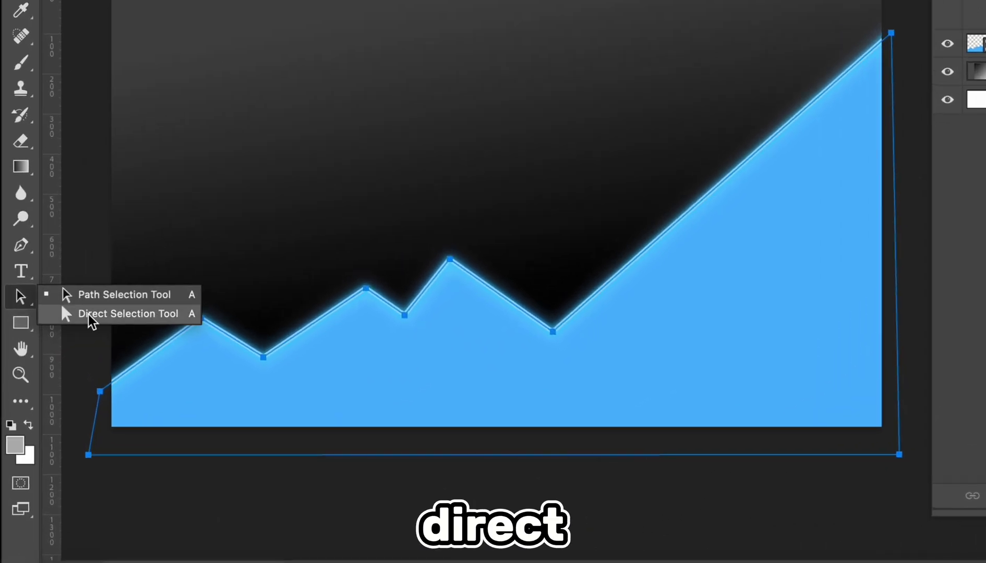
pyautogui.click(91, 315)
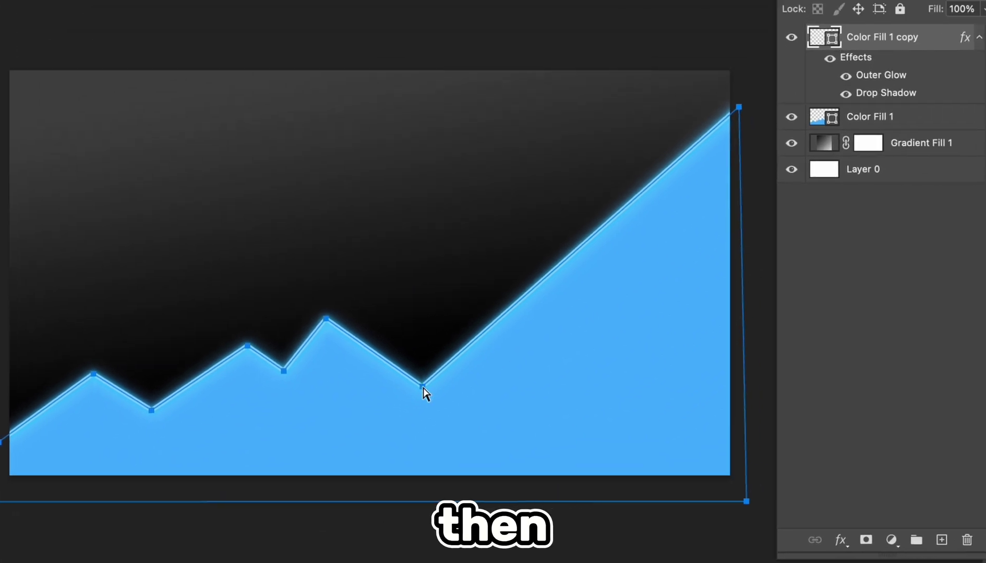
pyautogui.moveTo(423, 387); pyautogui.dragTo(425, 353)
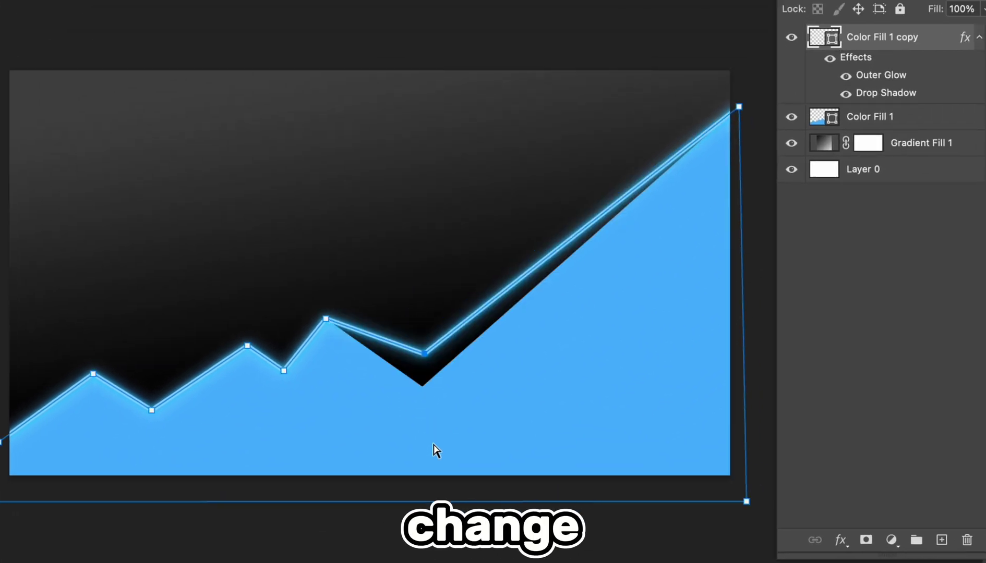
pyautogui.click(882, 123)
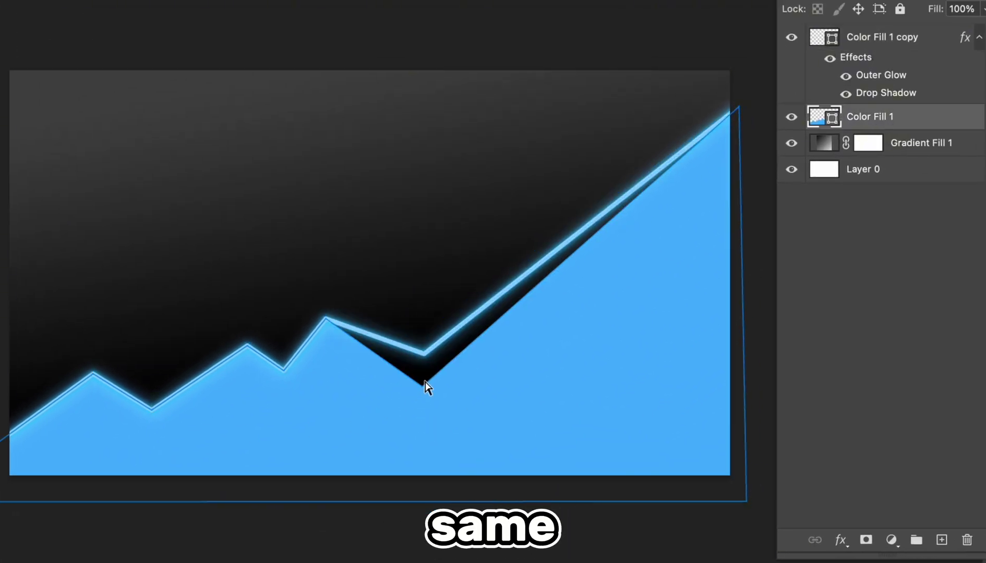
pyautogui.moveTo(422, 387); pyautogui.dragTo(423, 353)
# Change the fill of the Color Fill 1 shape to red ff3a13.
pyautogui.click(860, 118)
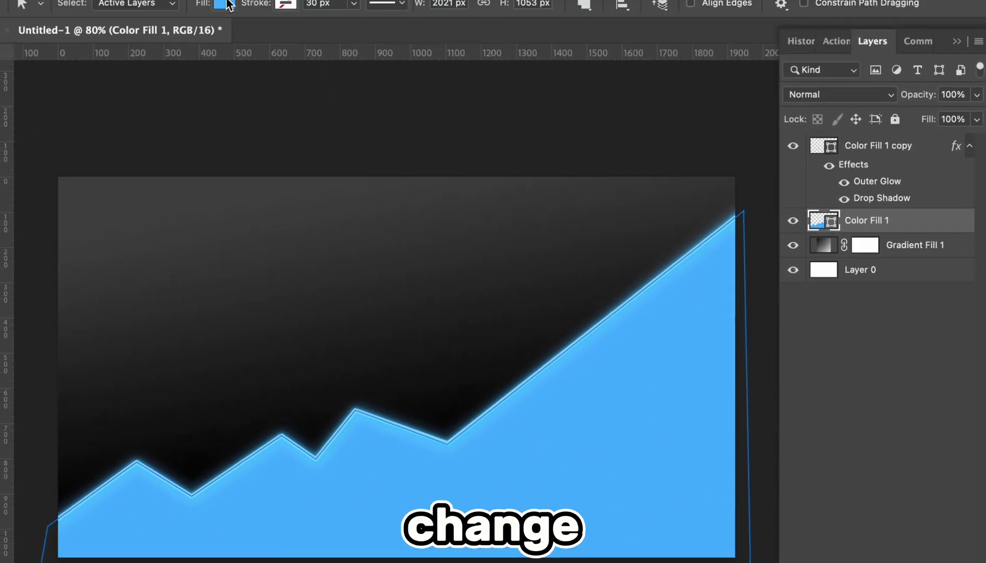
pyautogui.click(228, 15)
pyautogui.click(337, 50)
pyautogui.click(964, 349)
pyautogui.click(929, 133)
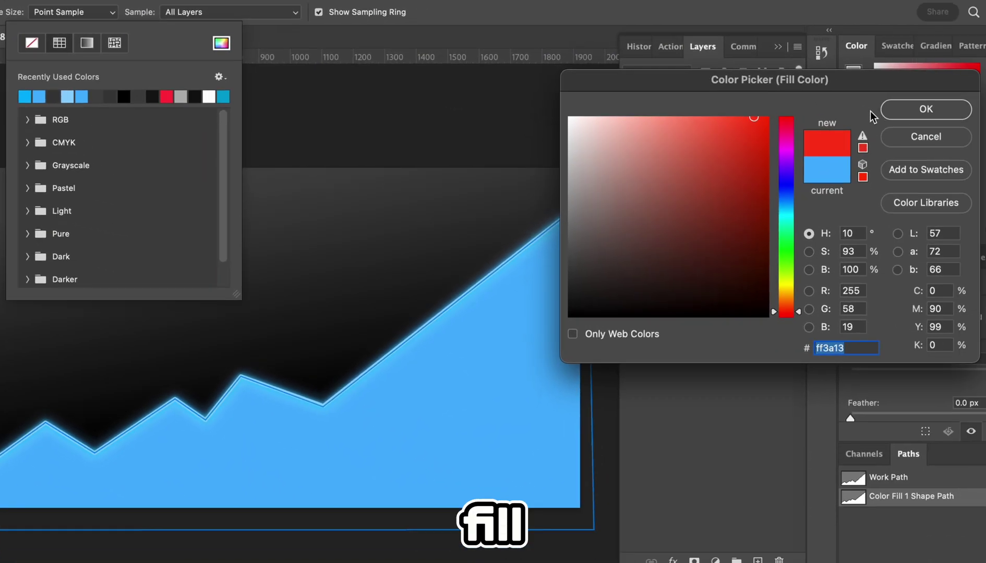
pyautogui.click(926, 109)
# Change the stroke colour of the Color Fill 1 copy line to a lighter red.
pyautogui.click(680, 141)
pyautogui.click(681, 141)
pyautogui.click(180, 11)
pyautogui.click(275, 43)
pyautogui.click(689, 103)
pyautogui.click(918, 109)
pyautogui.click(724, 357)
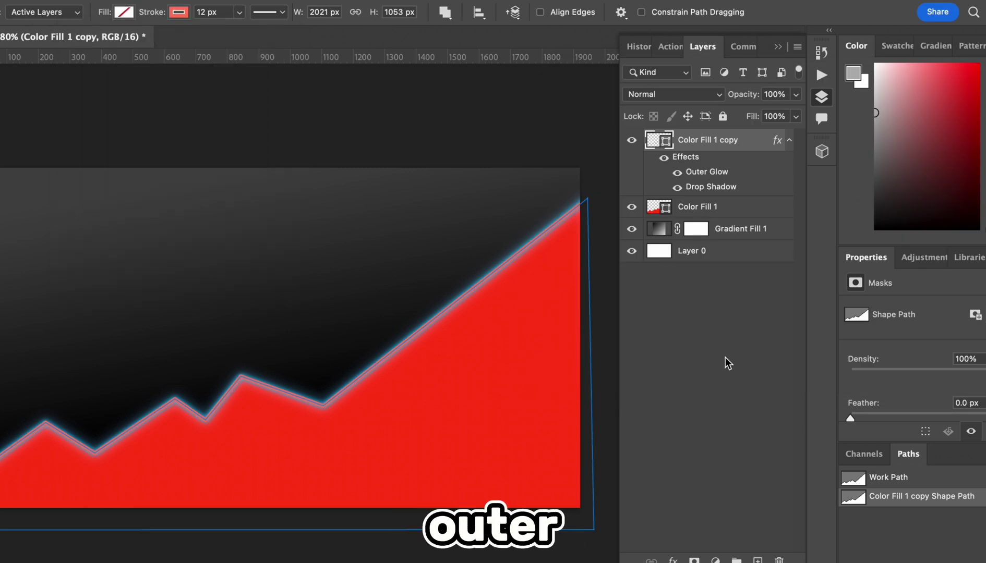
# Recolour the glow around the Color Fill 1 copy line to red in its blending options.
pyautogui.click(725, 358)
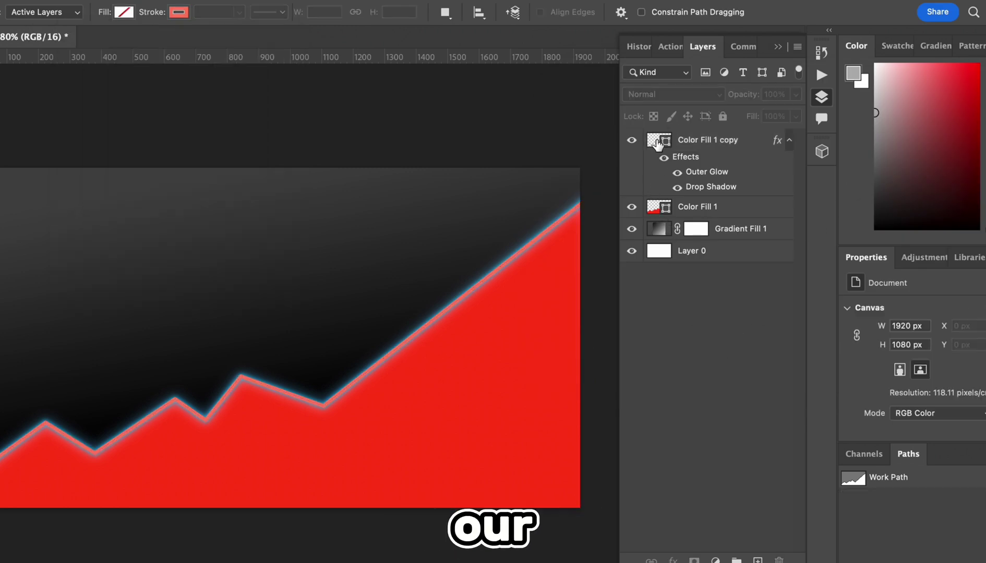
pyautogui.rightClick(657, 145)
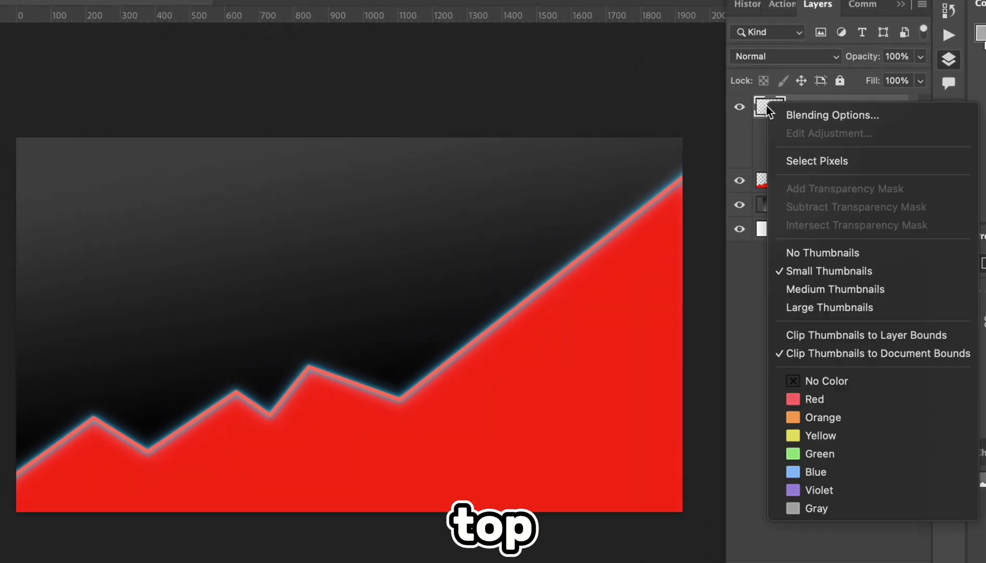
pyautogui.click(766, 114)
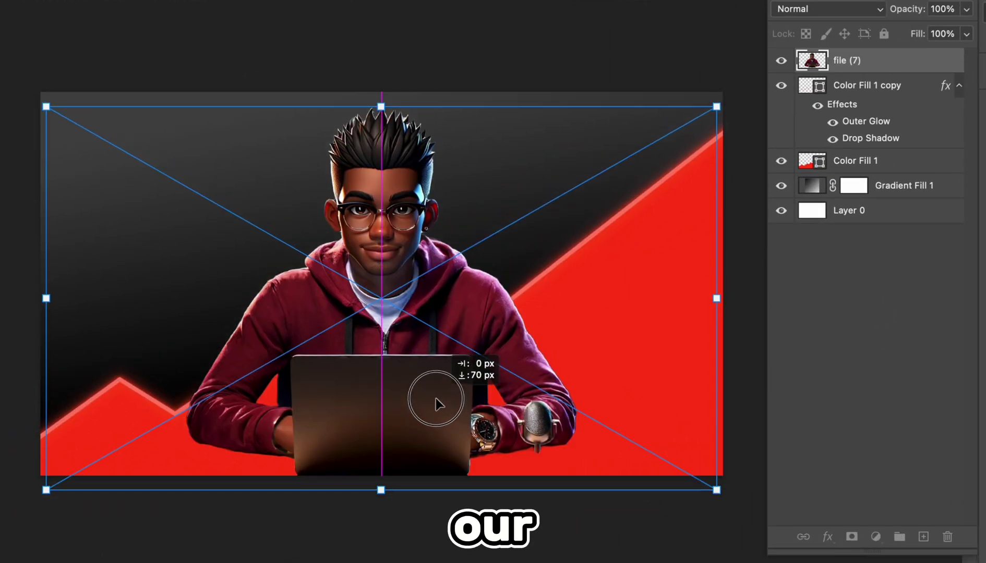
# Lower the placed file (7) character image along the canvas's vertical centre line and commit the placement.
pyautogui.moveTo(440, 403); pyautogui.dragTo(427, 476)
pyautogui.press('Return')
# Hide the file (7) layer and place the image (45) picture on the canvas.
pyautogui.click(782, 62)
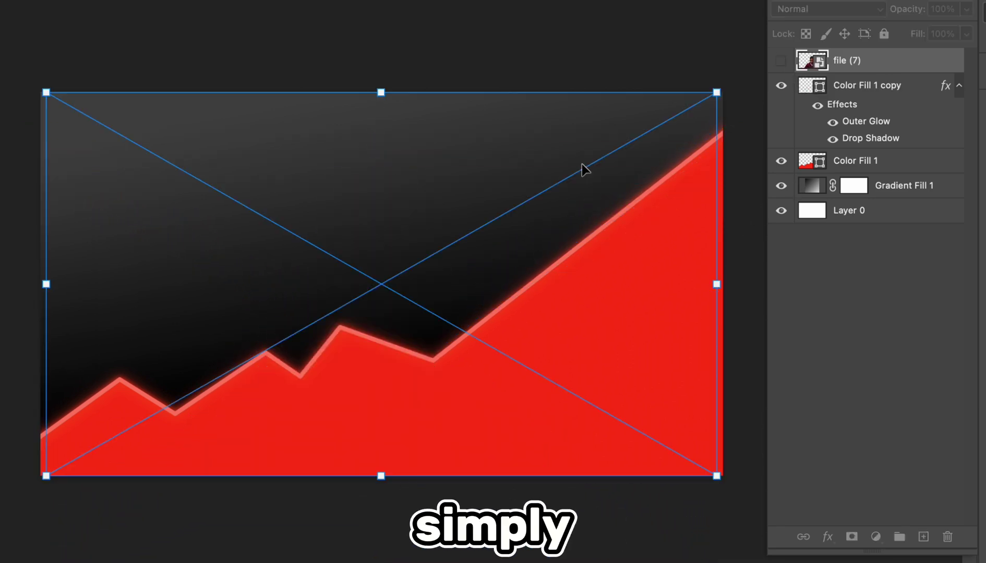
pyautogui.press('Return')
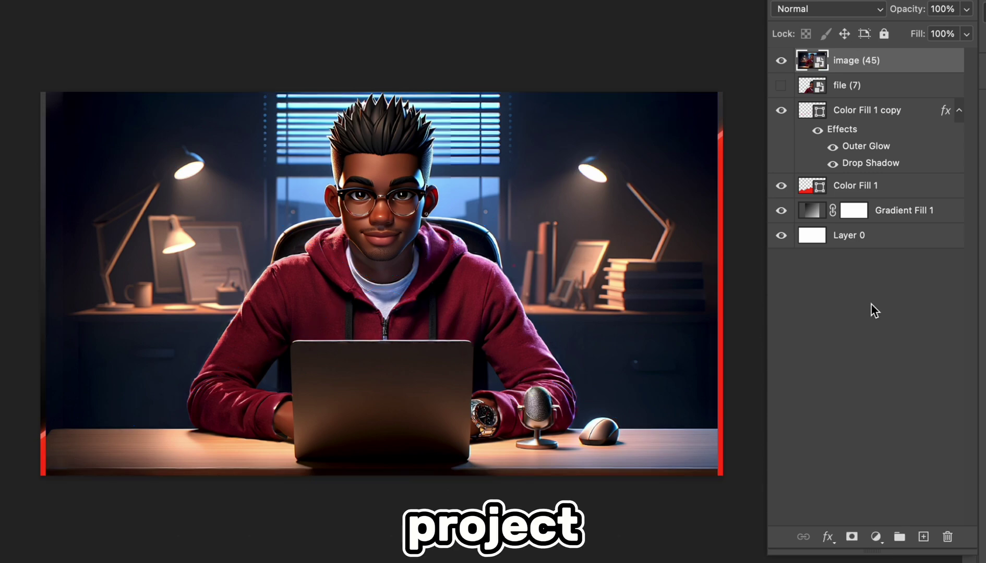
# Open the image (45) smart object, unlock its Background layer and delete the dark wall beside the window using the Magic Wand.
pyautogui.doubleClick(808, 65)
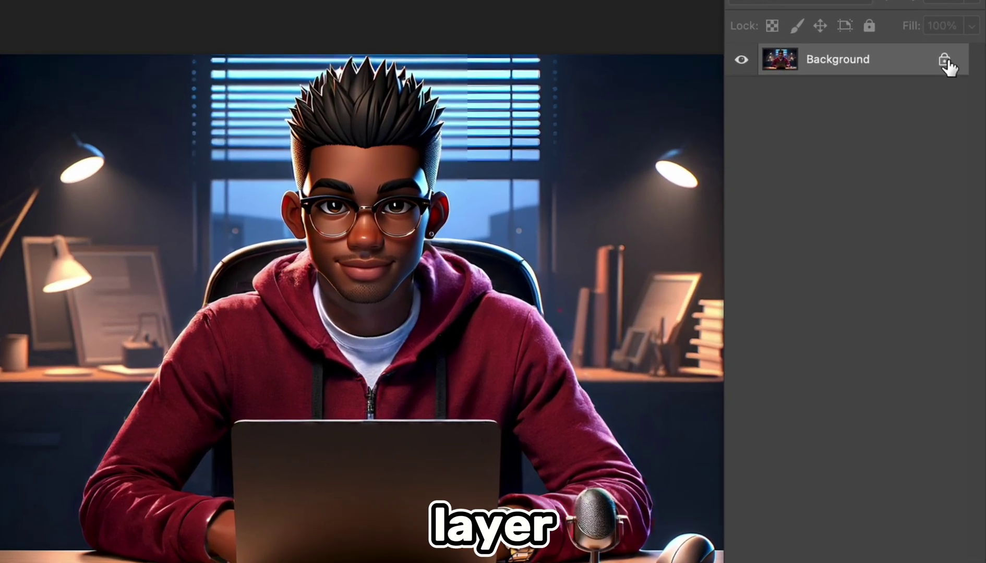
pyautogui.click(945, 60)
pyautogui.click(22, 69)
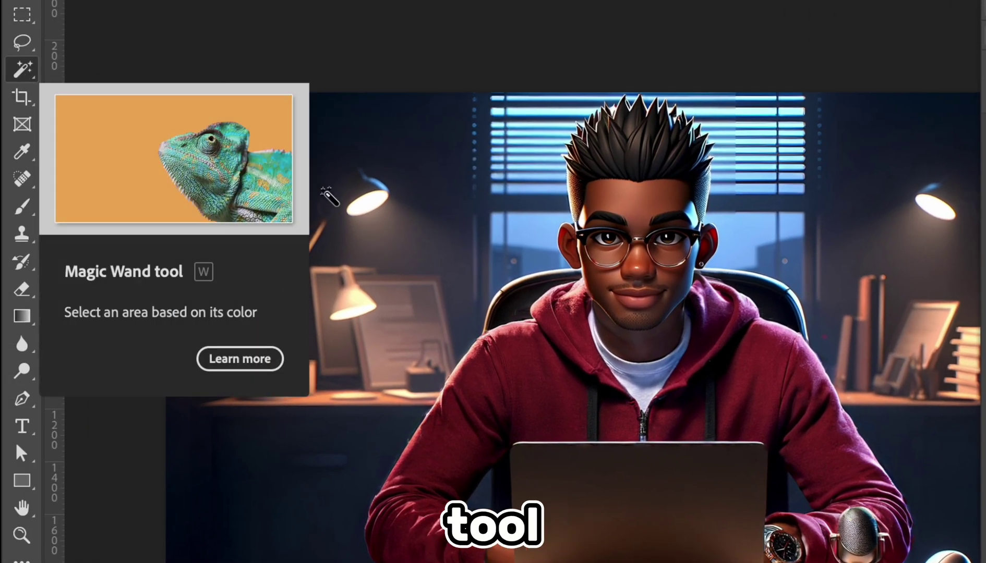
pyautogui.click(324, 190)
pyautogui.press('Delete')
# Switch to the Quick Selection tool, and close the image (45).png document without saving it.
pyautogui.rightClick(22, 69)
pyautogui.click(125, 86)
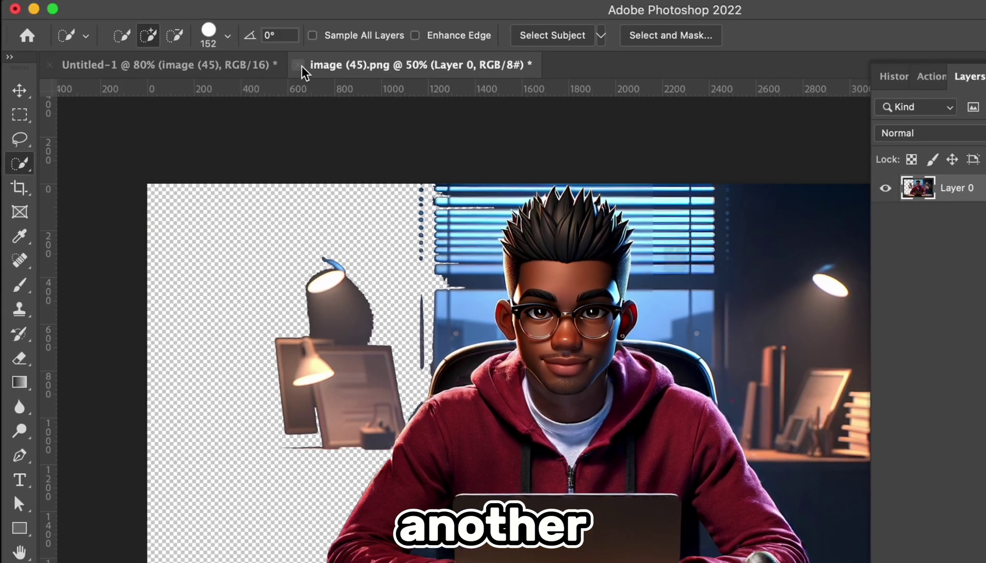
pyautogui.click(301, 70)
pyautogui.click(592, 319)
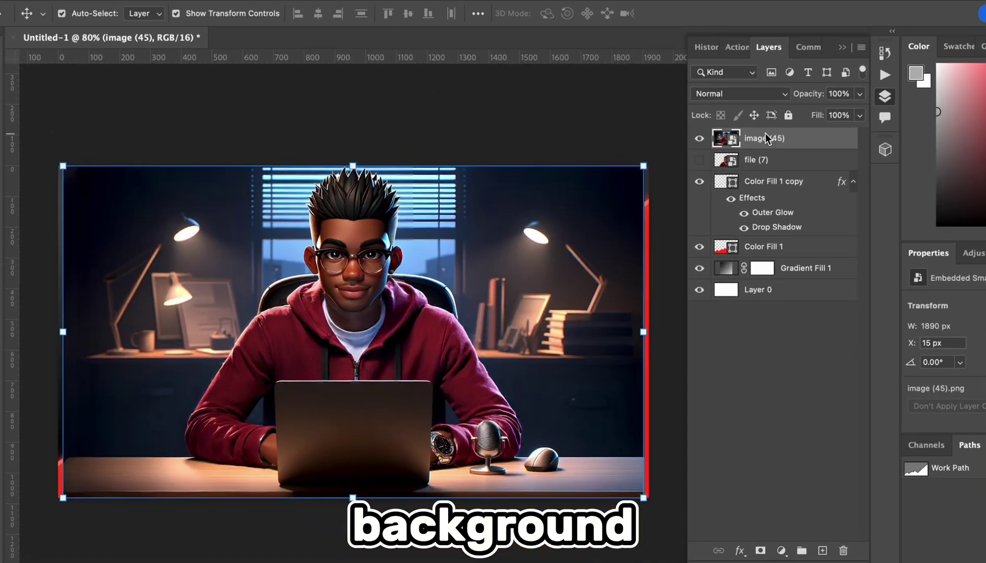
# Rasterize the image (45) layer and remove the dark wall area around the left lamp with the Magic Wand.
pyautogui.rightClick(767, 138)
pyautogui.click(788, 149)
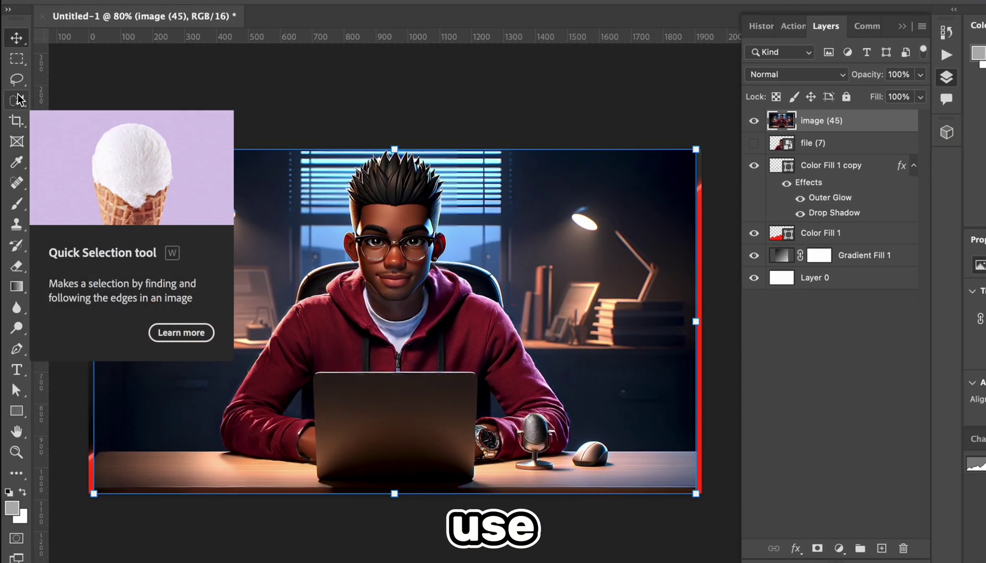
pyautogui.rightClick(19, 99)
pyautogui.click(81, 127)
pyautogui.click(147, 204)
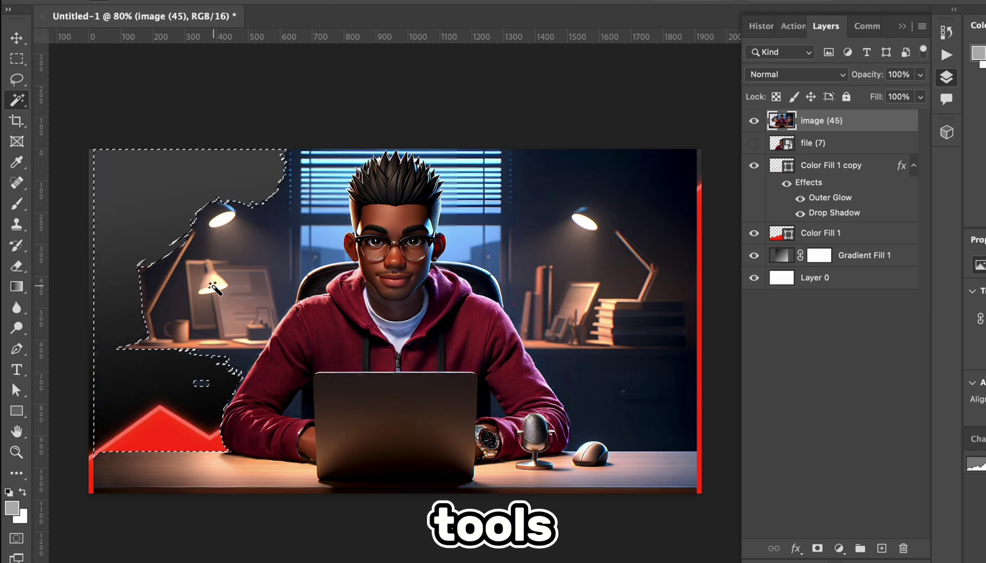
# Delete the remaining background patches around the picture frames and the window's left side with the Magic Wand.
pyautogui.click(238, 272)
pyautogui.press('Delete')
pyautogui.click(254, 241)
pyautogui.press('Delete')
pyautogui.click(277, 213)
pyautogui.press('Delete')
pyautogui.click(309, 245)
pyautogui.press('Delete')
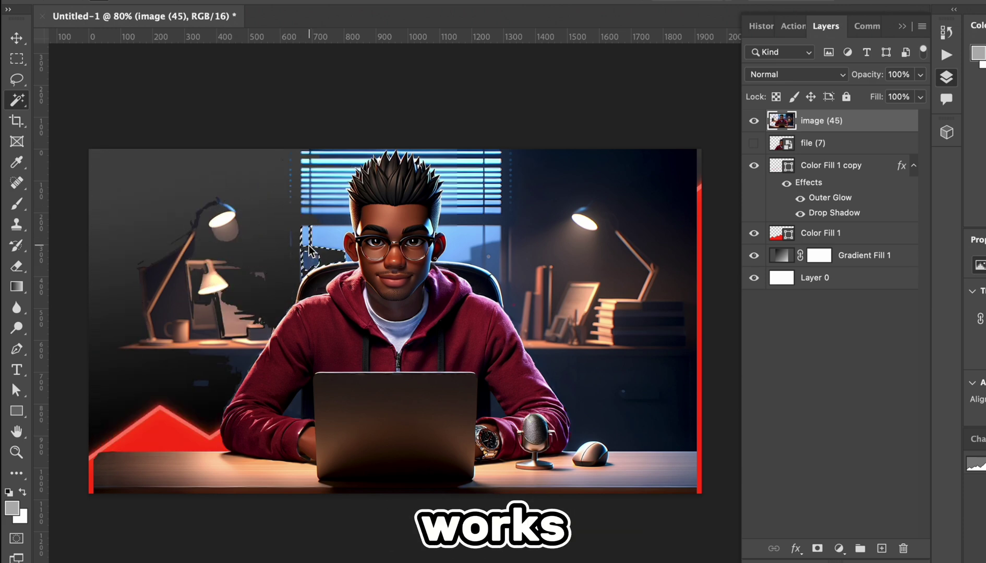
# Try brushing a selection down the left side of the image (45) picture with the Quick Selection tool.
pyautogui.rightClick(18, 101)
pyautogui.click(98, 112)
pyautogui.moveTo(119, 188)
pyautogui.mouseDown()
pyautogui.moveTo(156, 357)
pyautogui.moveTo(158, 473)
pyautogui.mouseUp()
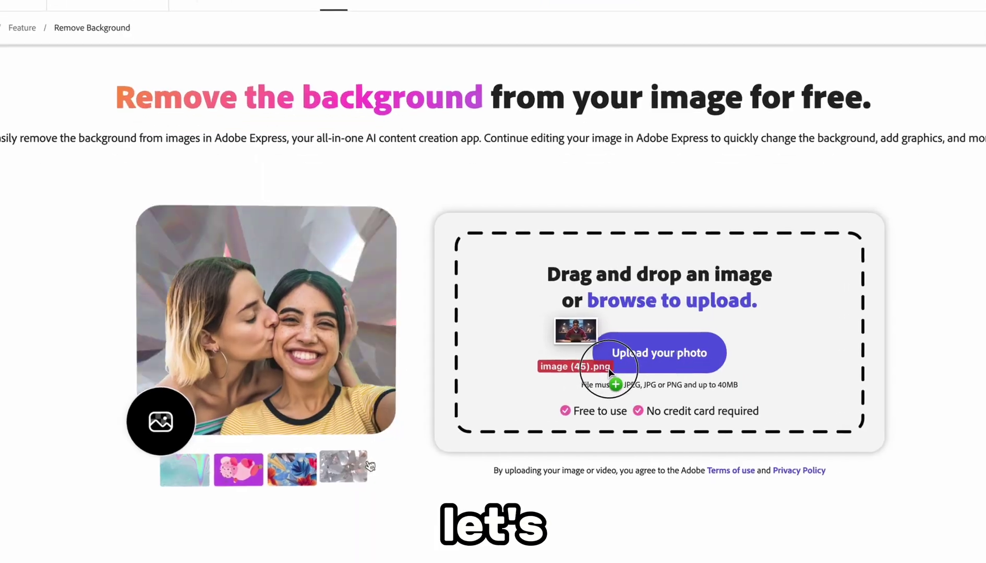
# Switch to the Adobe Express background remover and upload image (45).png.
pyautogui.moveTo(608, 369); pyautogui.dragTo(579, 326)
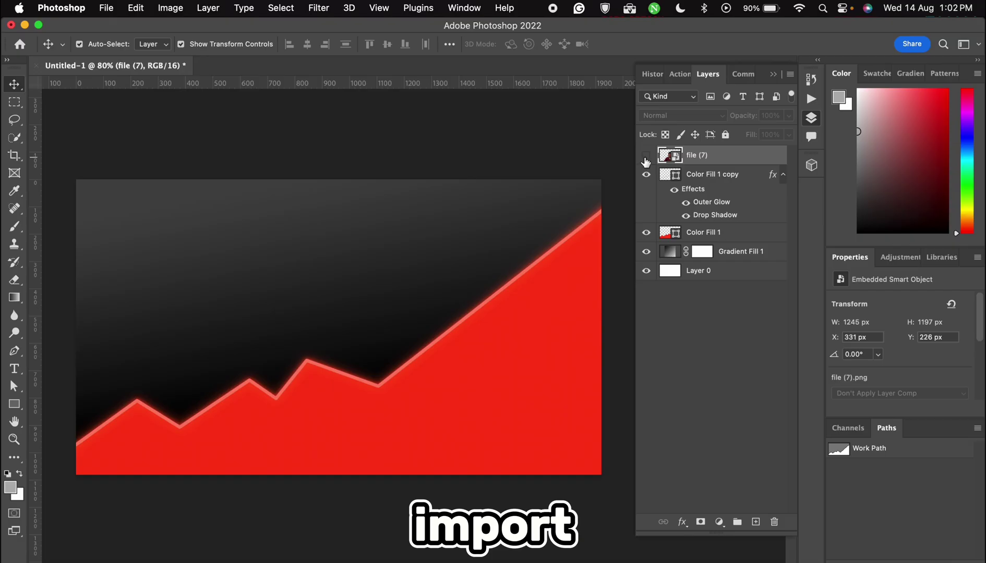
# Show the file (7) layer, enlarge the character to 1294 × 1244 px and position it at X 307 px, Y 211 px.
pyautogui.click(646, 156)
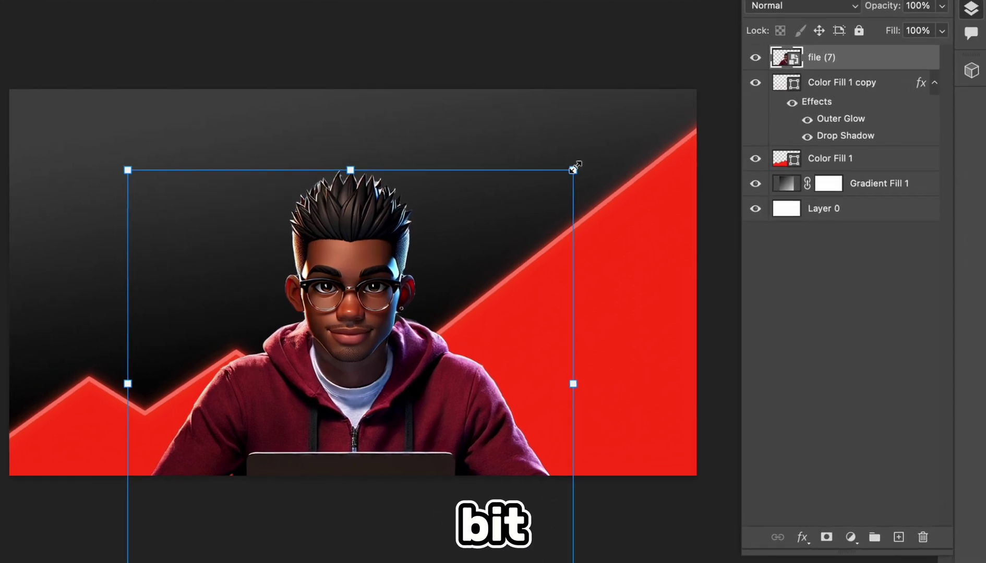
pyautogui.moveTo(575, 168); pyautogui.dragTo(592, 150)
pyautogui.moveTo(341, 271); pyautogui.dragTo(342, 285)
pyautogui.press('Return')
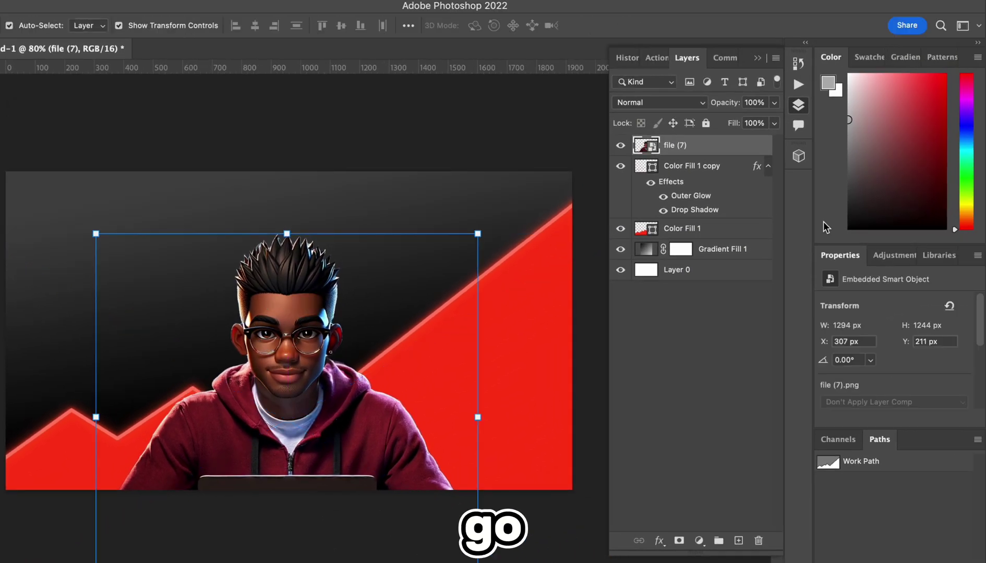
# Add a Curves adjustment above file (7), raise the curve at input 139 to output 232, and compare with it hidden and shown.
pyautogui.click(894, 255)
pyautogui.click(866, 290)
pyautogui.moveTo(930, 372); pyautogui.dragTo(913, 350)
pyautogui.click(621, 146)
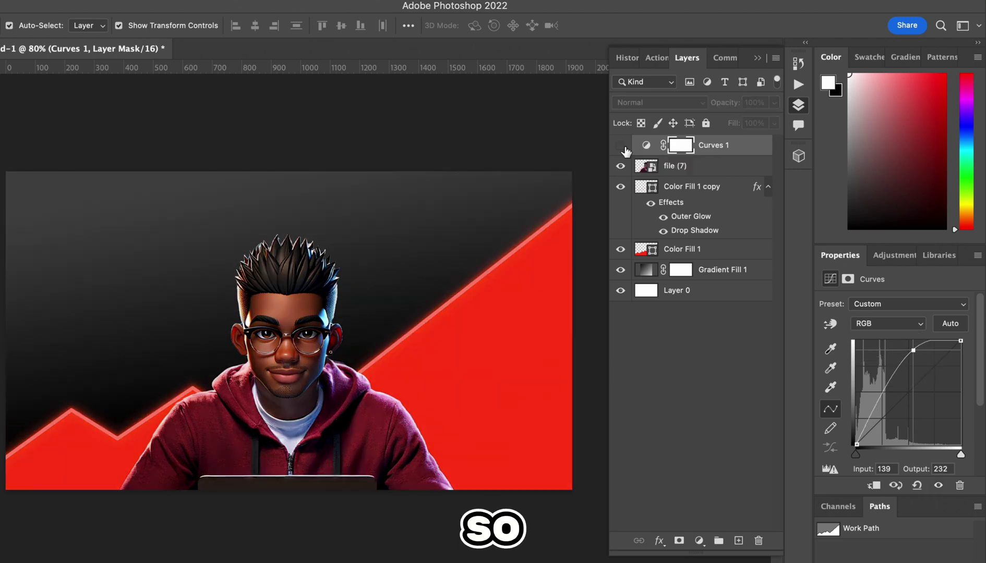
pyautogui.click(621, 147)
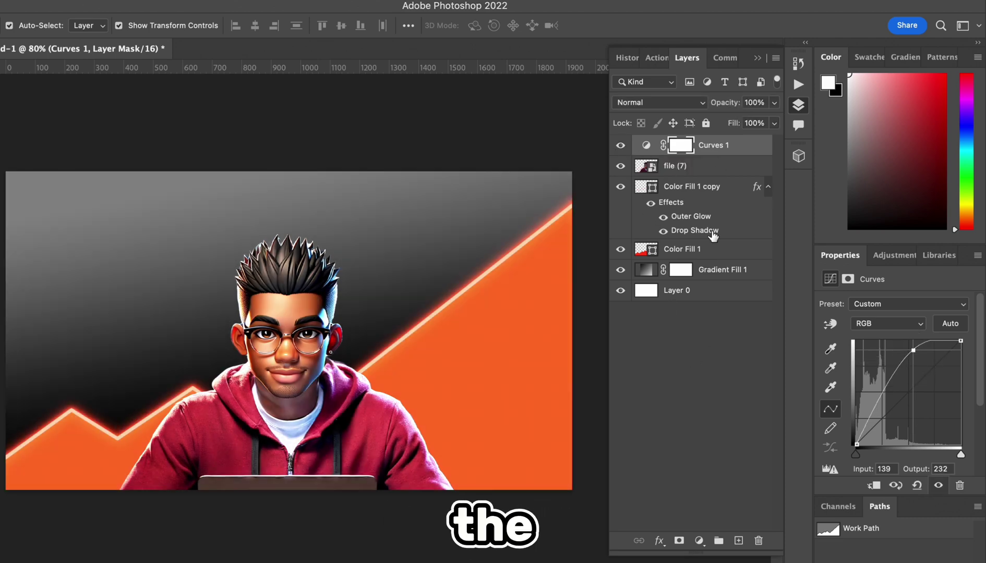
# Clip the Curves 1 adjustment to the file (7) layer and release the clipping mask again.
pyautogui.keyDown('alt'); pyautogui.click(710, 154); pyautogui.keyUp('alt')
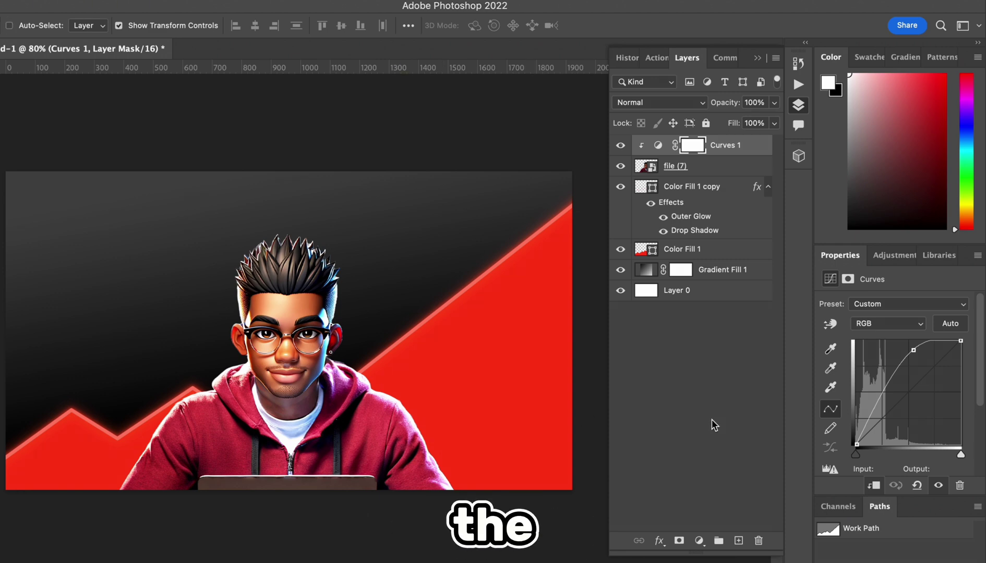
pyautogui.hotkey('ctrl', 'alt', 'g')
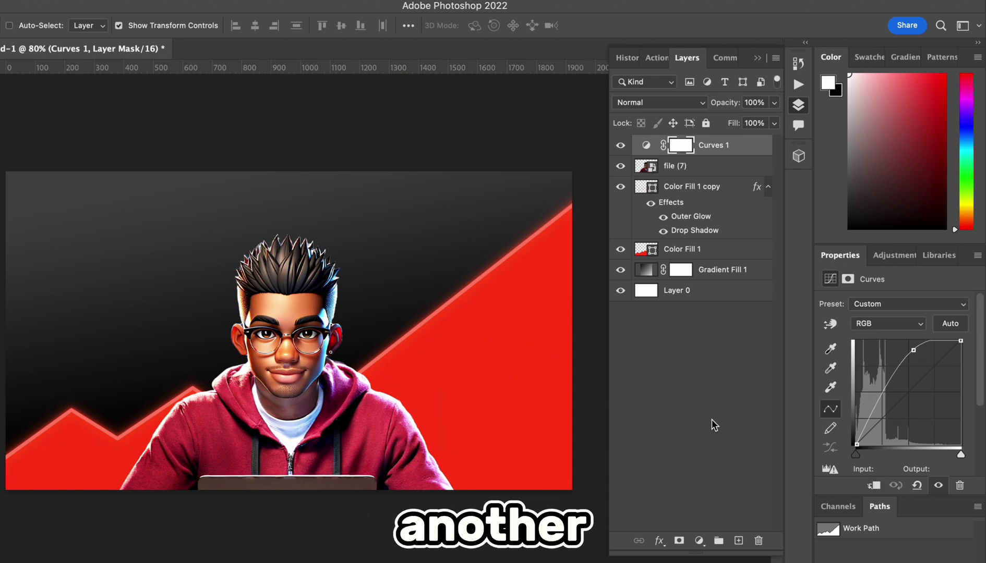
# Clip the Curves 1 adjustment to the file (7) layer and slightly lower its curve point.
pyautogui.rightClick(713, 144)
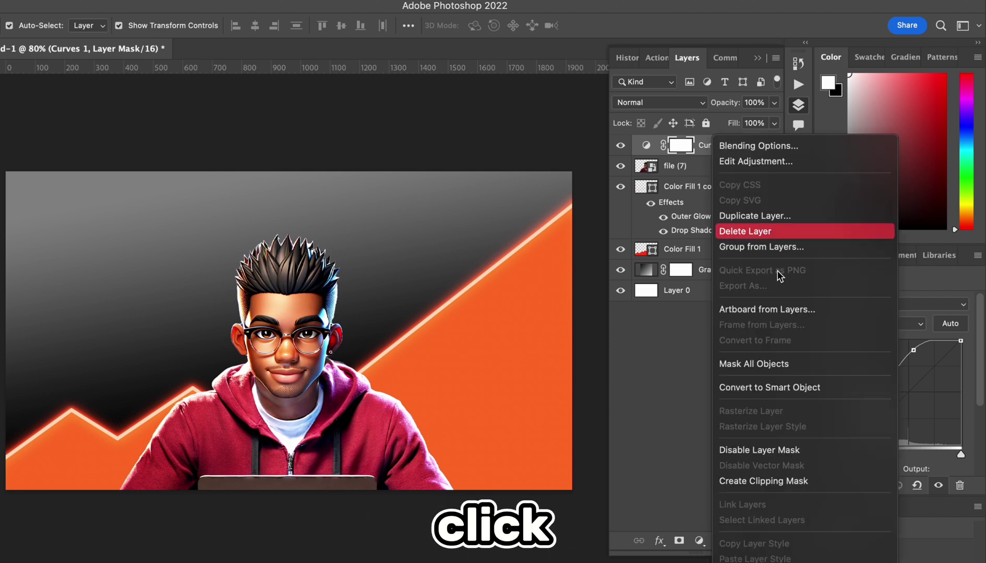
pyautogui.scroll(-5, 767, 488)
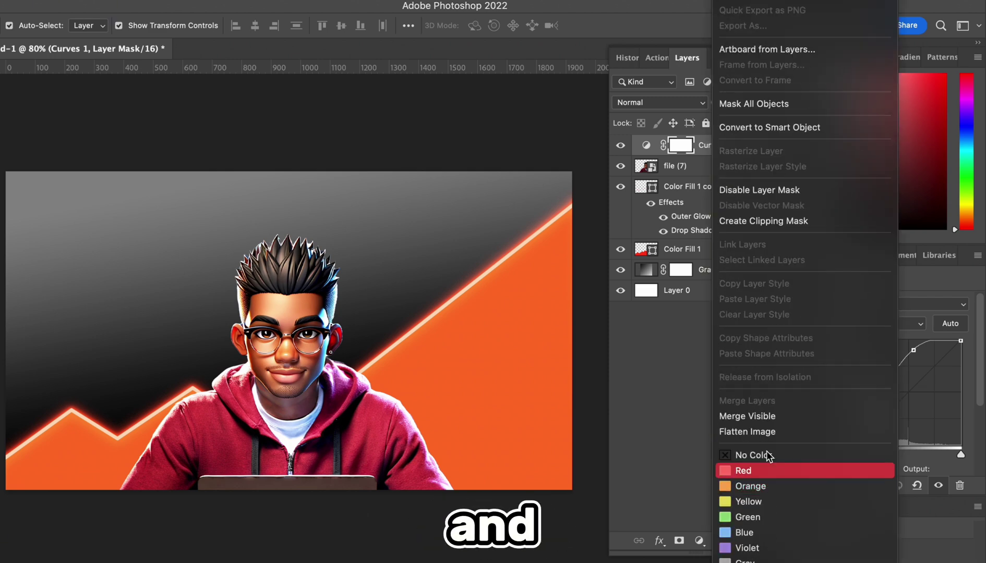
pyautogui.click(767, 220)
pyautogui.moveTo(913, 350)
pyautogui.mouseDown()
pyautogui.moveTo(951, 399)
pyautogui.moveTo(880, 347)
pyautogui.moveTo(918, 360)
pyautogui.moveTo(901, 360)
pyautogui.mouseUp()
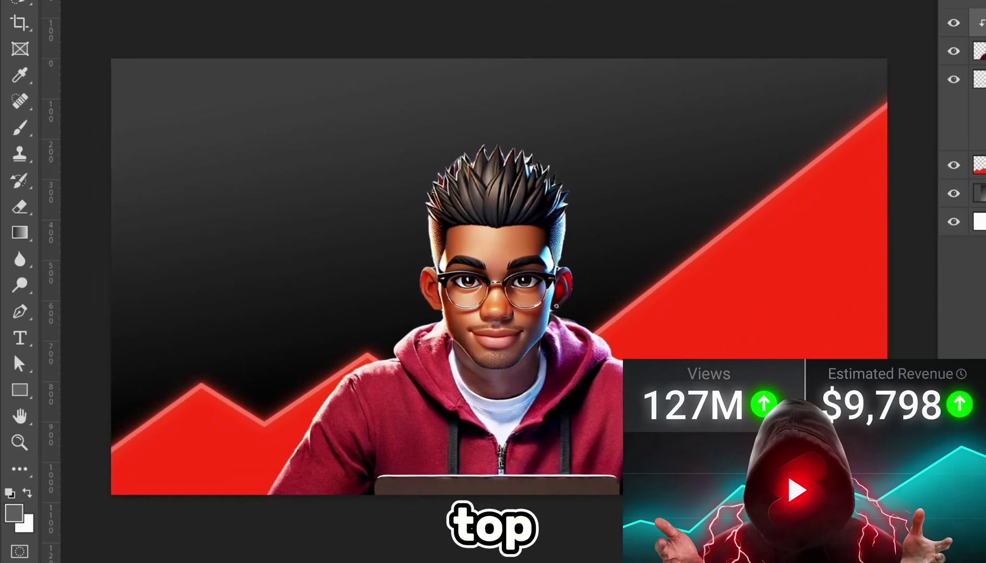
# Draw a grey rectangle about 229 px high across the top of the canvas and duplicate its layer.
pyautogui.click(20, 390)
pyautogui.moveTo(96, 47); pyautogui.dragTo(901, 139)
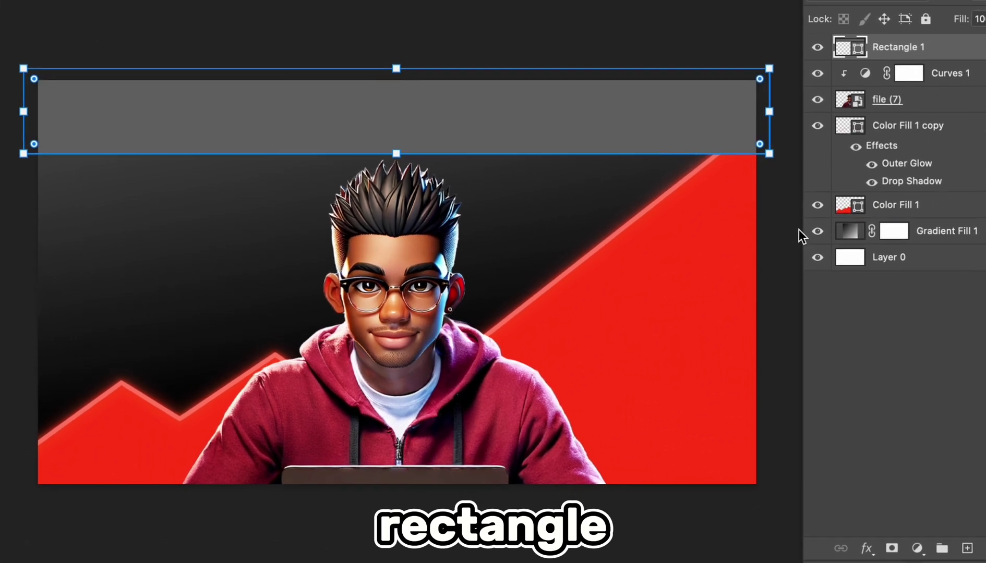
pyautogui.hotkey('ctrl', 'j')
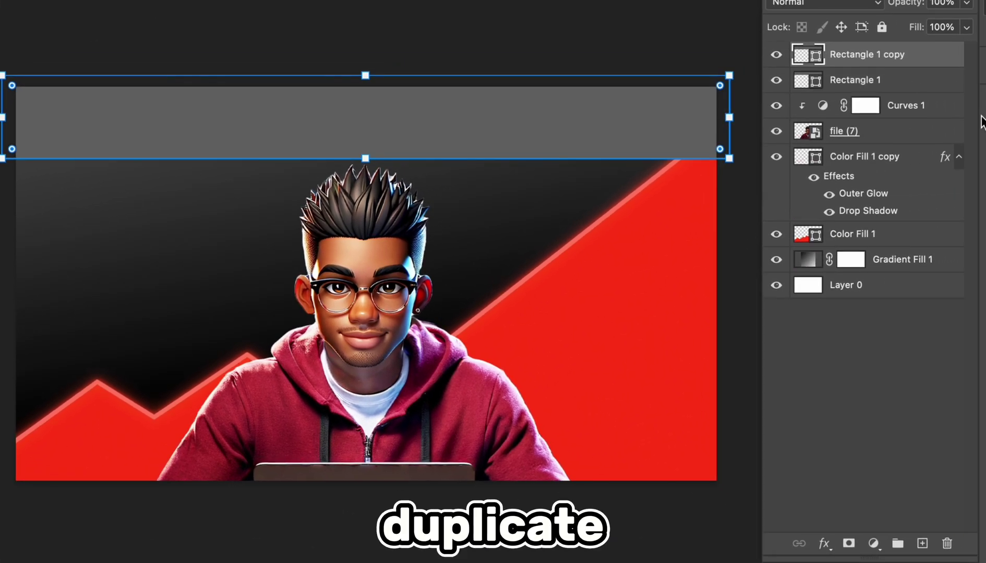
# Narrow the rectangle copy to the right half at 997 px wide and the original to the left half at 998 px.
pyautogui.moveTo(2, 118); pyautogui.dragTo(375, 117)
pyautogui.click(850, 82)
pyautogui.moveTo(744, 132); pyautogui.dragTo(365, 115)
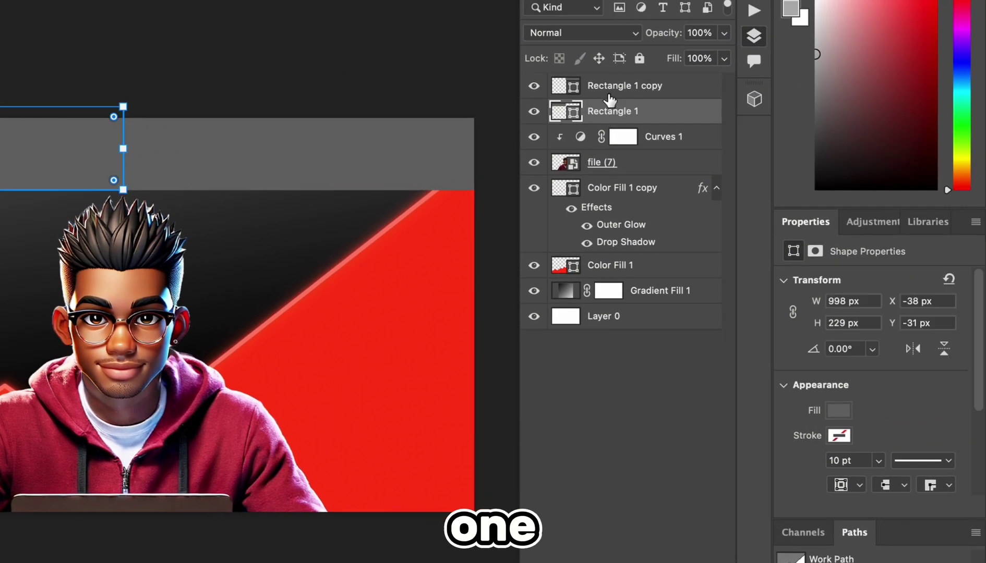
# Fill the Rectangle 1 copy on the right half with a near-black colour.
pyautogui.click(616, 92)
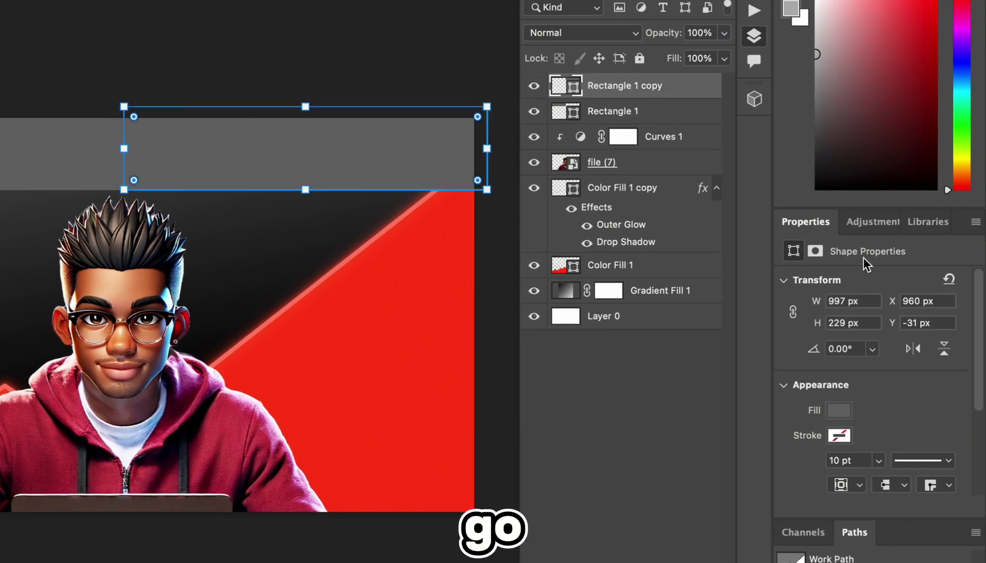
pyautogui.click(838, 411)
pyautogui.click(962, 350)
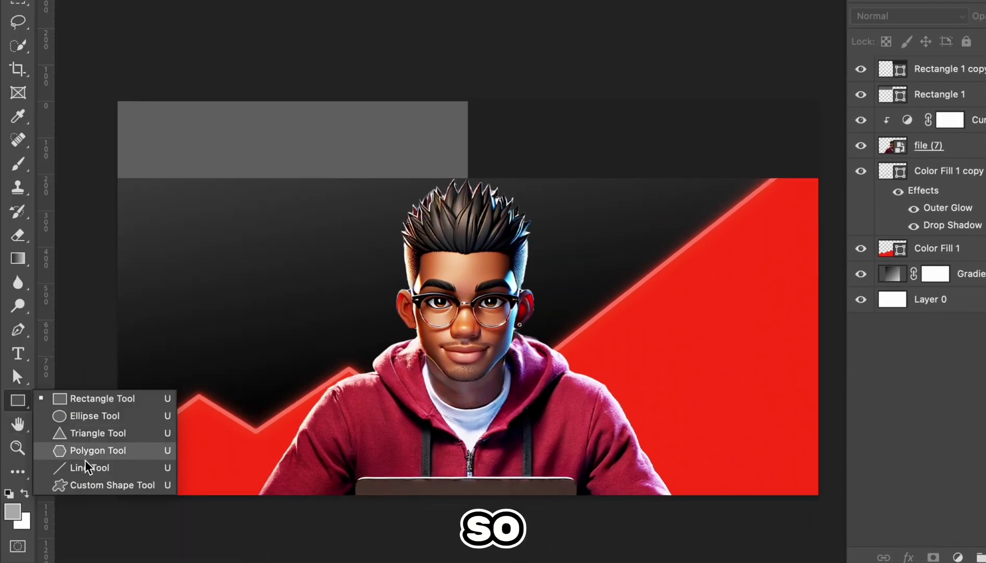
# Draw a white vertical line about 228 px high between the two rectangles and narrow it to about 8 px.
pyautogui.click(89, 466)
pyautogui.press('x')
pyautogui.moveTo(467, 177); pyautogui.dragTo(468, 178)
pyautogui.press('super+t')
pyautogui.moveTo(462, 137); pyautogui.dragTo(468, 137)
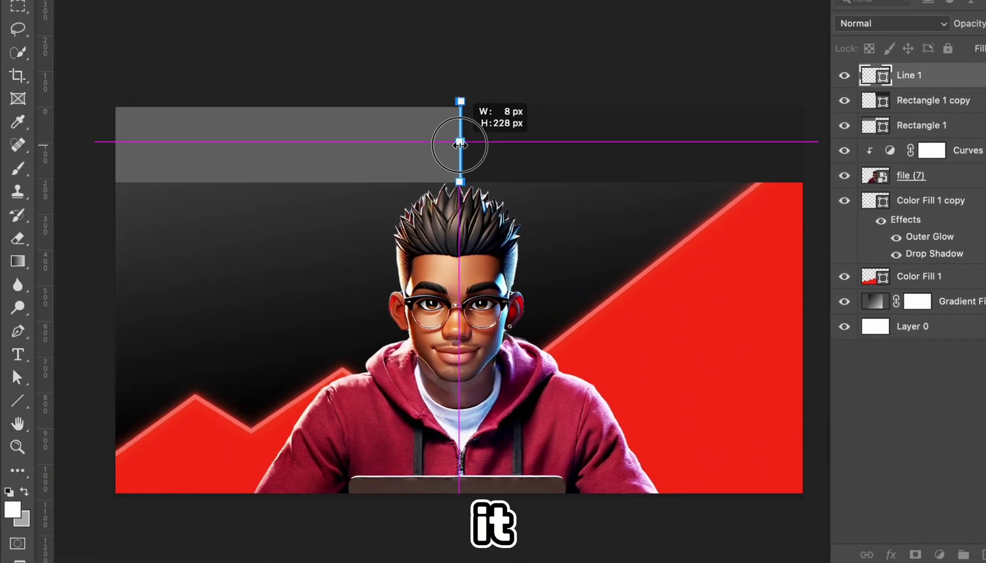
pyautogui.click(725, 28)
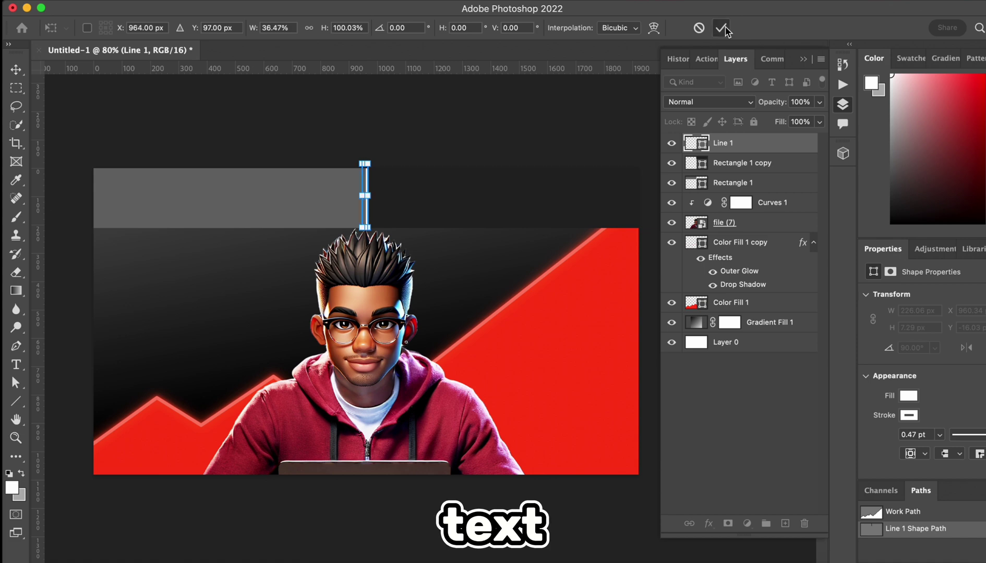
pyautogui.click(721, 27)
# Add the text 185k in white Asap Bold over the grey rectangle.
pyautogui.press('t')
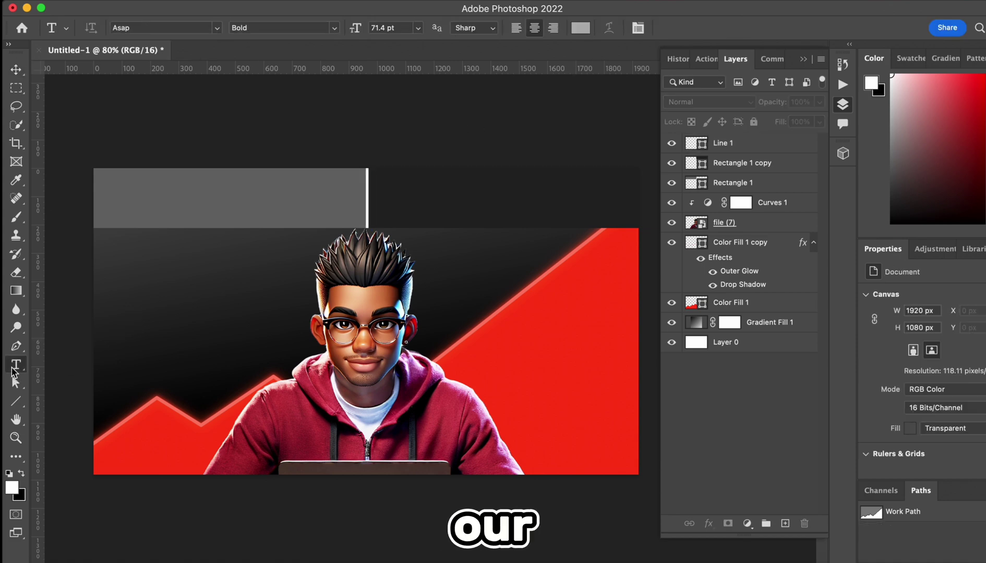
pyautogui.click(581, 28)
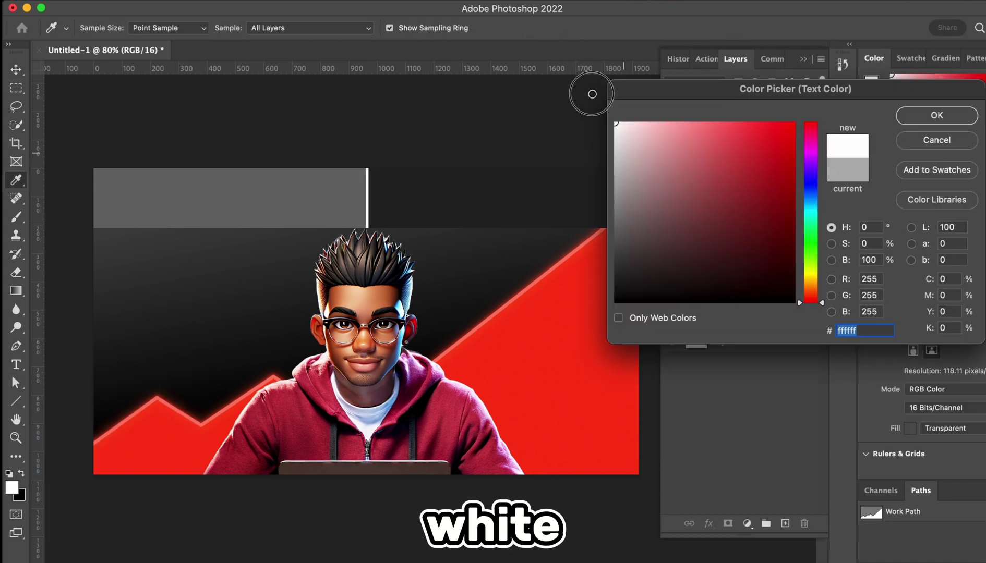
pyautogui.click(931, 116)
pyautogui.moveTo(128, 184); pyautogui.dragTo(453, 330)
pyautogui.write('185k')
# Scale the 185k text down to about 40.41 pt and fit it inside the grey rectangle.
pyautogui.moveTo(291, 330); pyautogui.dragTo(305, 257)
pyautogui.moveTo(127, 221); pyautogui.dragTo(256, 223)
pyautogui.press('super+a')
pyautogui.click(218, 29)
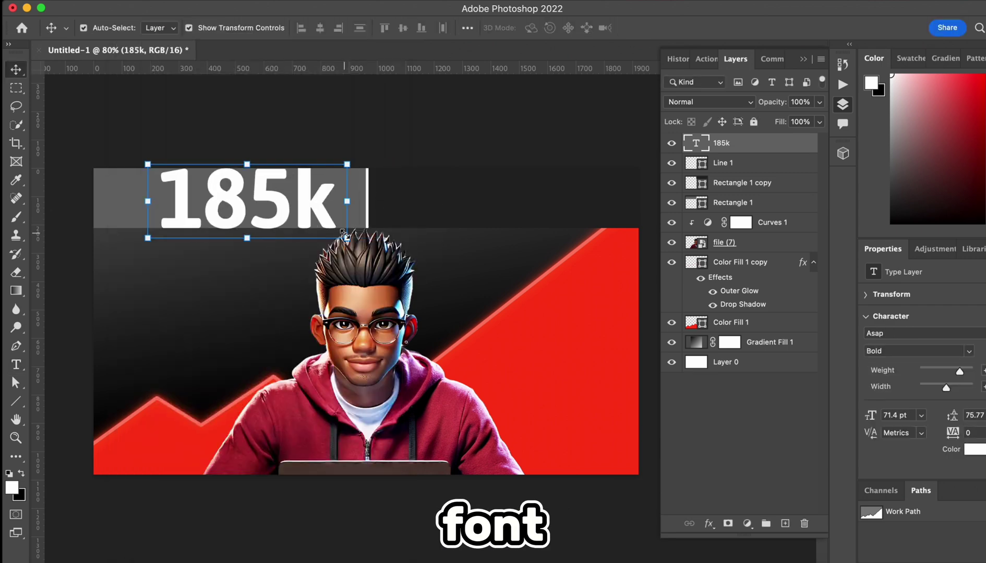
pyautogui.moveTo(344, 235); pyautogui.dragTo(245, 230)
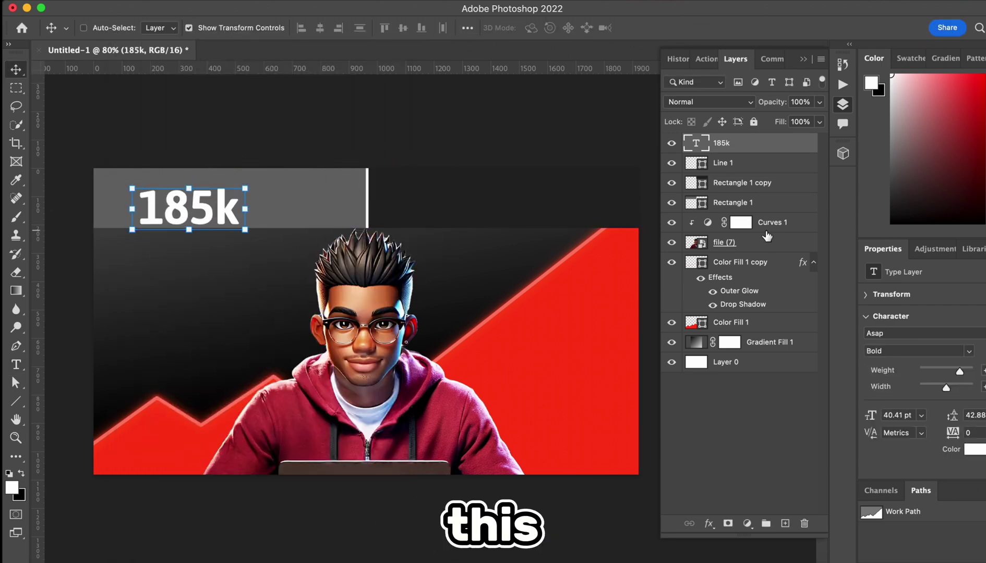
# Duplicate the 185k text, change the copy to read views and colour it light grey.
pyautogui.press('super+j')
pyautogui.moveTo(193, 209); pyautogui.dragTo(313, 196)
pyautogui.doubleClick(313, 196)
pyautogui.write('views')
pyautogui.press('super+a')
pyautogui.click(581, 28)
pyautogui.moveTo(617, 130); pyautogui.dragTo(601, 152)
pyautogui.press('Return')
pyautogui.click(690, 28)
# Scale the views text down to about 12.99 pt and place it above the 185k text.
pyautogui.press('super+t')
pyautogui.moveTo(382, 219); pyautogui.dragTo(304, 191)
pyautogui.moveTo(289, 182); pyautogui.dragTo(226, 180)
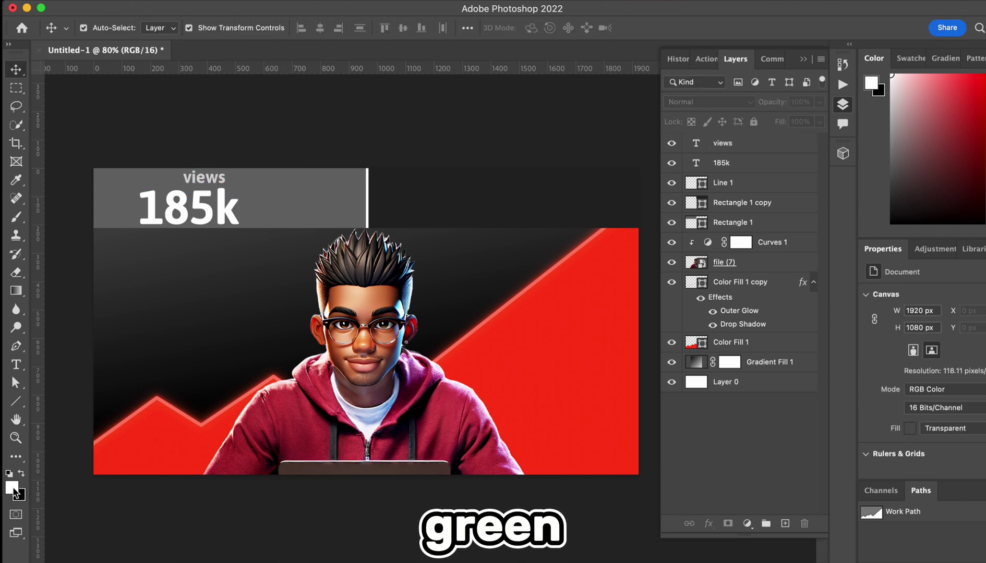
# Set the foreground colour to green 00d80f.
pyautogui.click(12, 489)
pyautogui.click(811, 240)
pyautogui.click(795, 150)
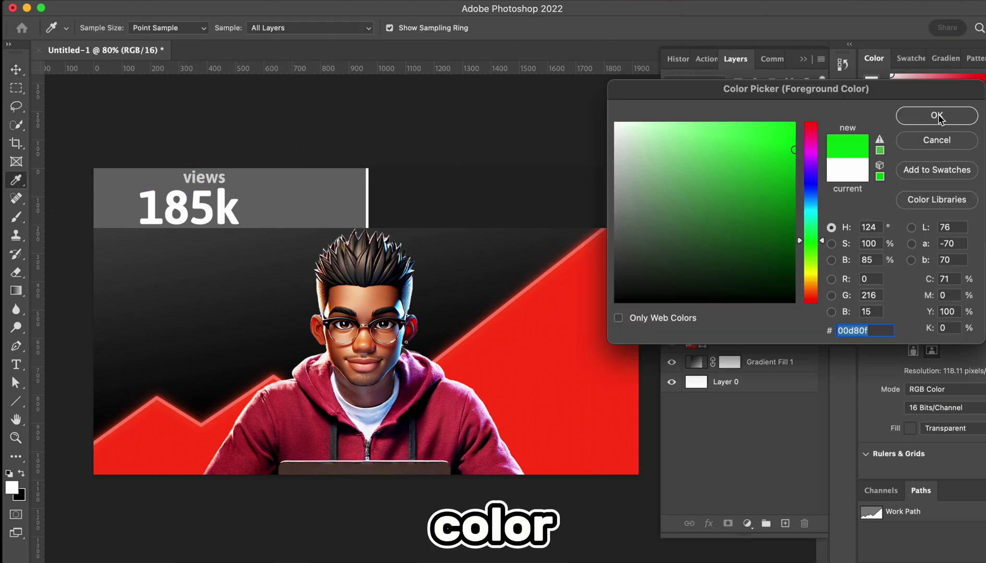
pyautogui.click(938, 115)
# Draw a green circle with the Ellipse tool and place it directly beside the 185k text.
pyautogui.rightClick(15, 401)
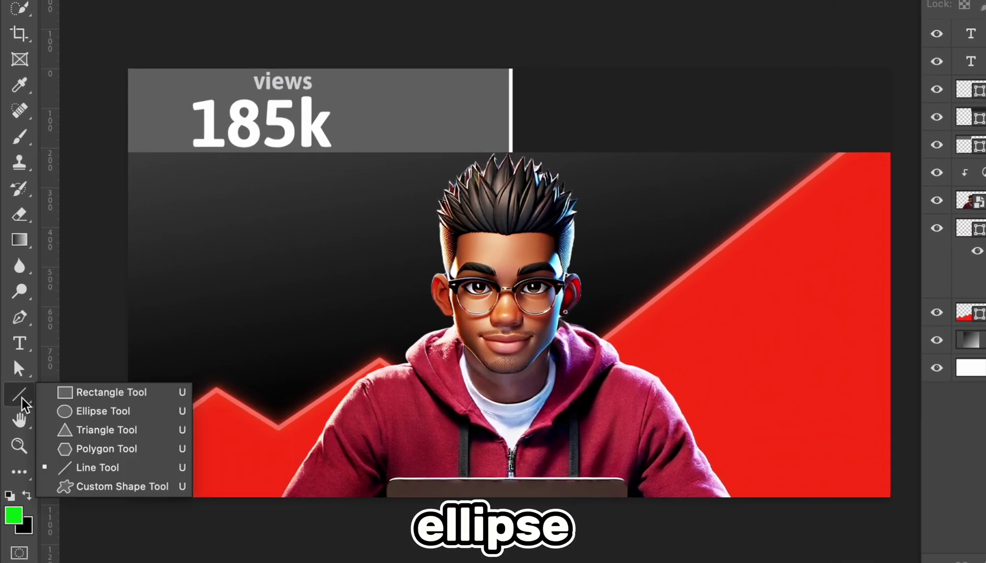
pyautogui.click(110, 412)
pyautogui.moveTo(381, 94); pyautogui.dragTo(482, 152)
pyautogui.press('v')
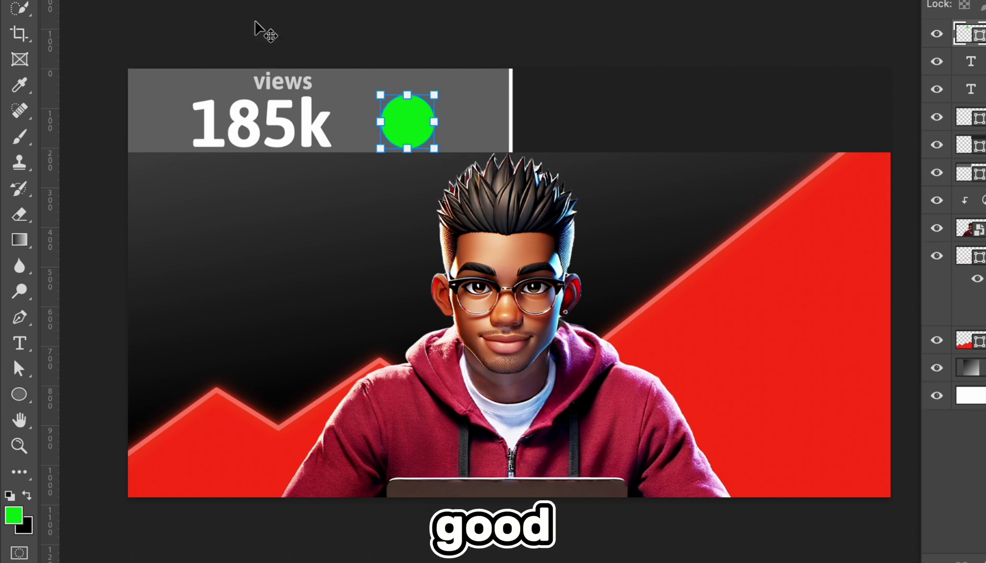
pyautogui.moveTo(385, 133); pyautogui.dragTo(363, 133)
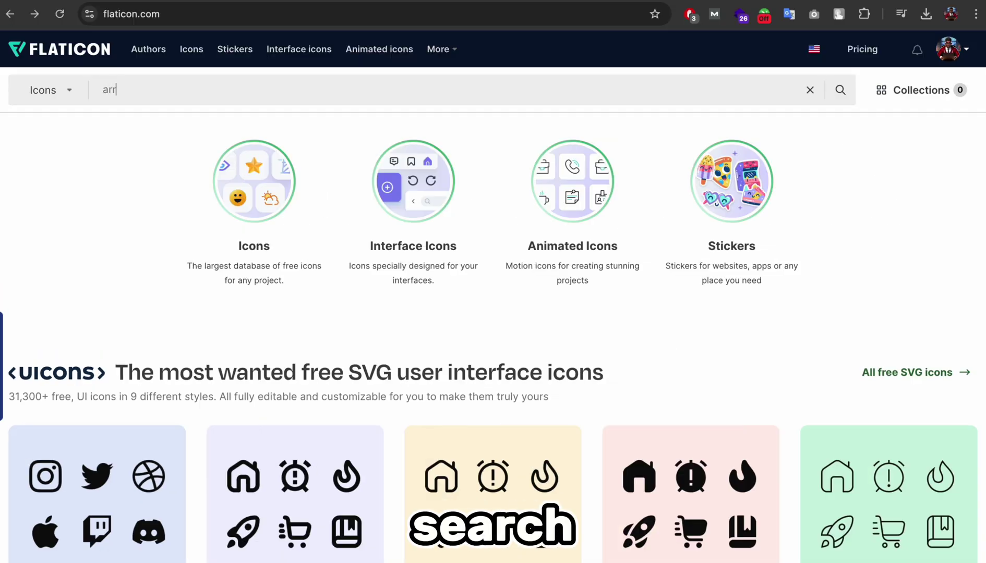
# Switch to Flaticon, search for arrow icons and open the Down arrow icon for editing.
pyautogui.press('Return')
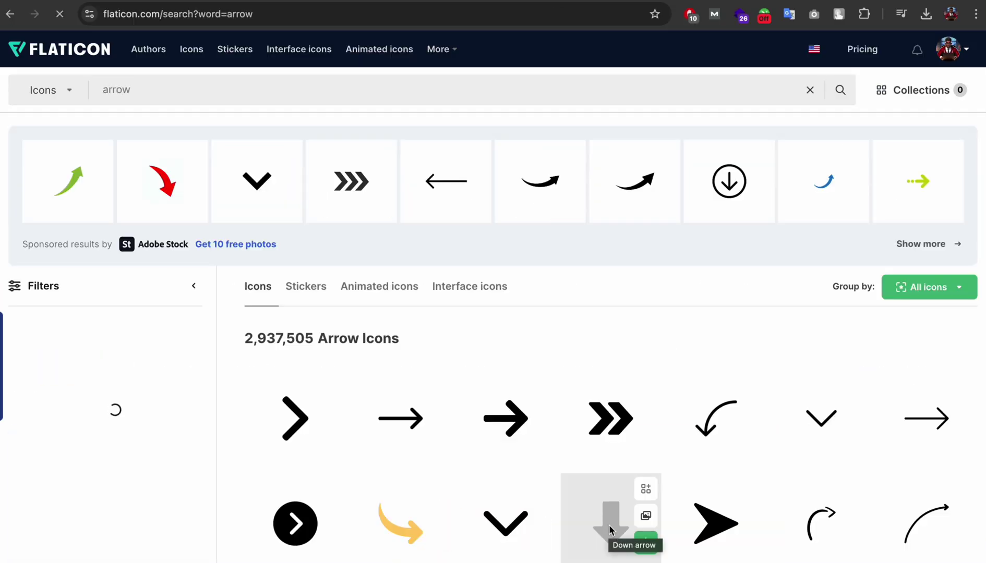
pyautogui.click(608, 525)
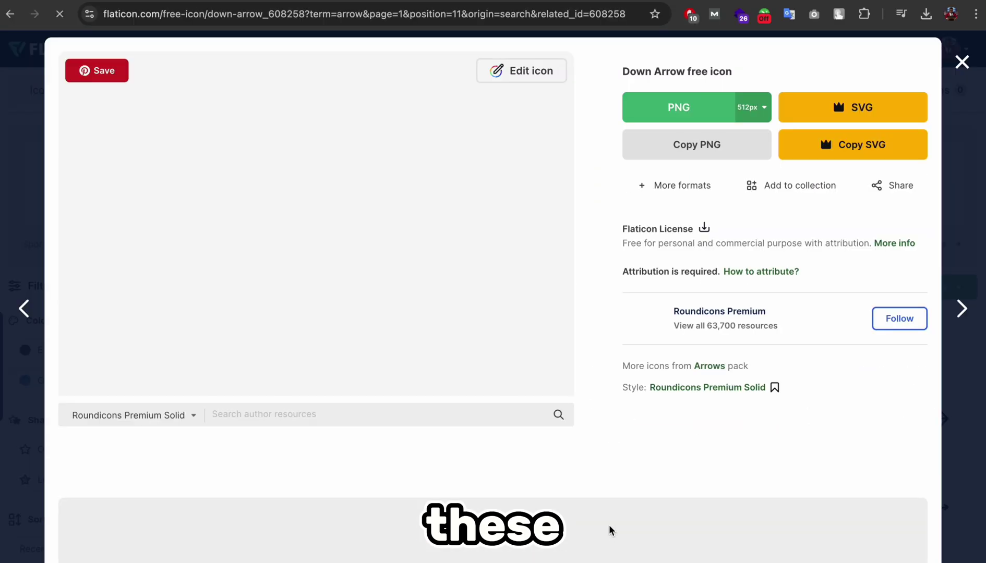
pyautogui.click(526, 71)
# Recolour the Down arrow icon white and download it.
pyautogui.click(139, 194)
pyautogui.moveTo(138, 243); pyautogui.dragTo(94, 172)
pyautogui.click(312, 147)
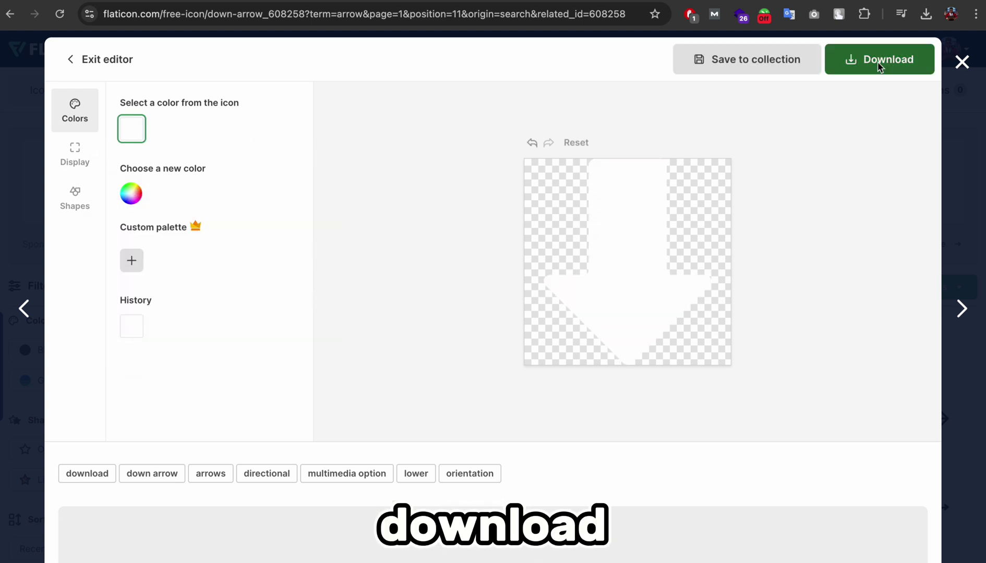
pyautogui.click(878, 60)
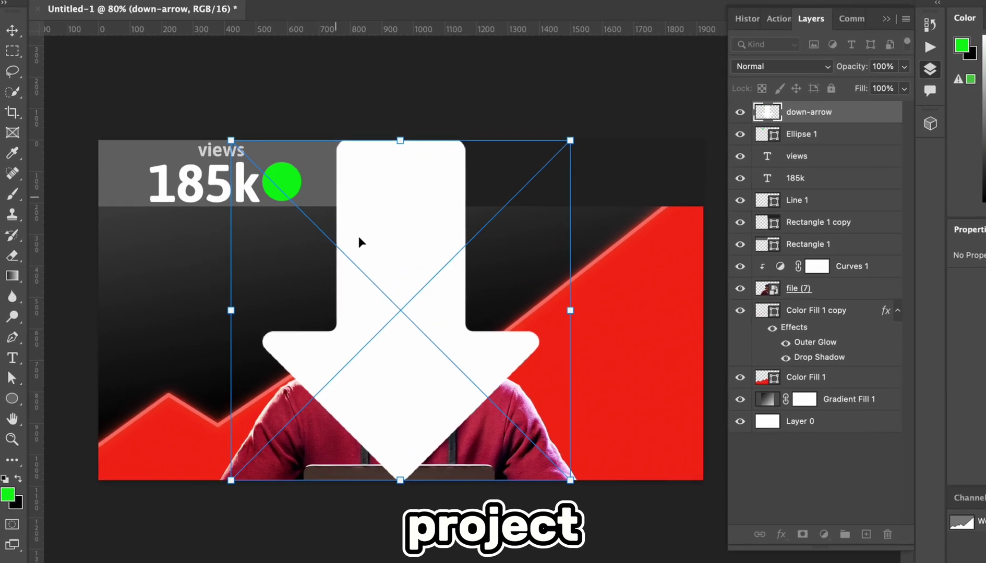
# In Photoshop, fit the down-arrow icon inside the green circle pointing upward and give it a dark drop shadow.
pyautogui.moveTo(504, 478); pyautogui.dragTo(261, 224)
pyautogui.moveTo(381, 171); pyautogui.dragTo(335, 129)
pyautogui.rightClick(958, 50)
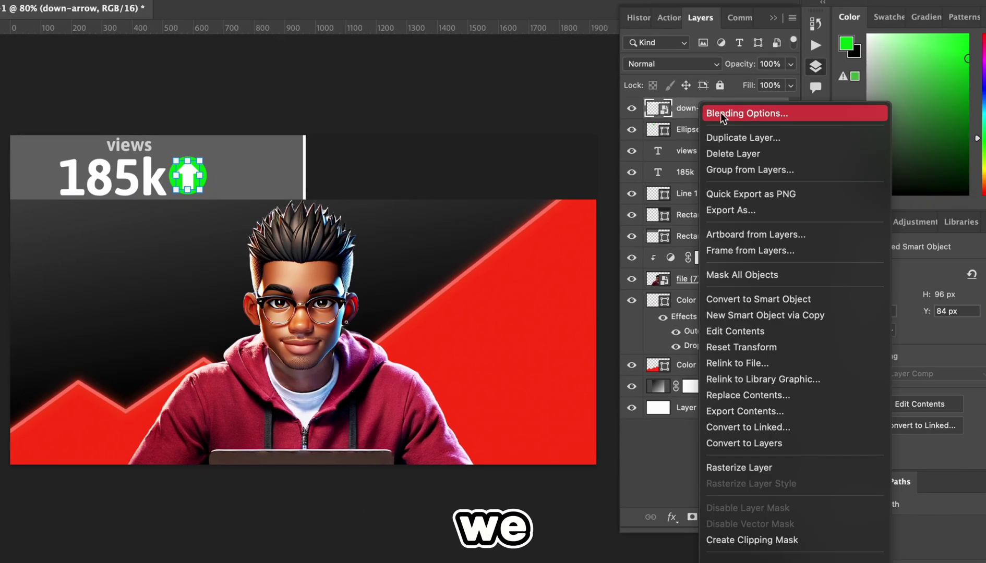
pyautogui.click(723, 113)
pyautogui.click(418, 417)
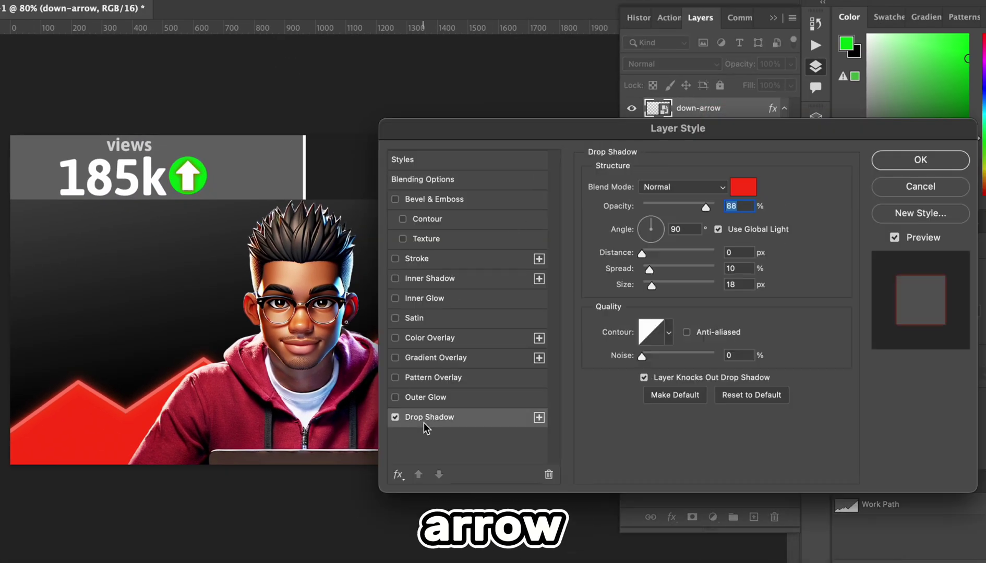
pyautogui.click(749, 188)
pyautogui.click(572, 278)
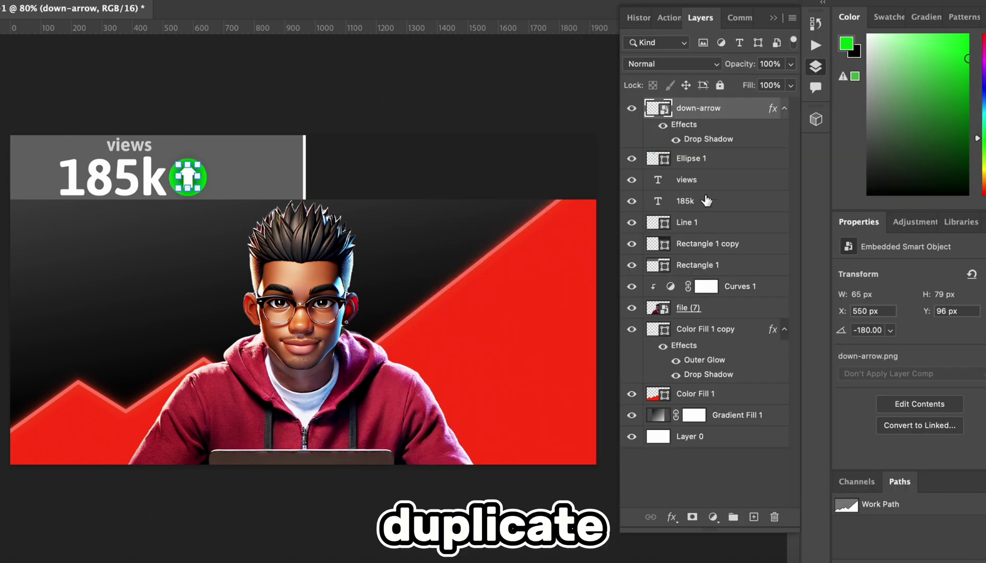
# Shift the views counter with its arrow badge toward the grey rectangle's centre and place the view icon beside the views text.
pyautogui.keyDown('shift'); pyautogui.click(702, 203); pyautogui.keyUp('shift')
pyautogui.moveTo(139, 180); pyautogui.dragTo(162, 181)
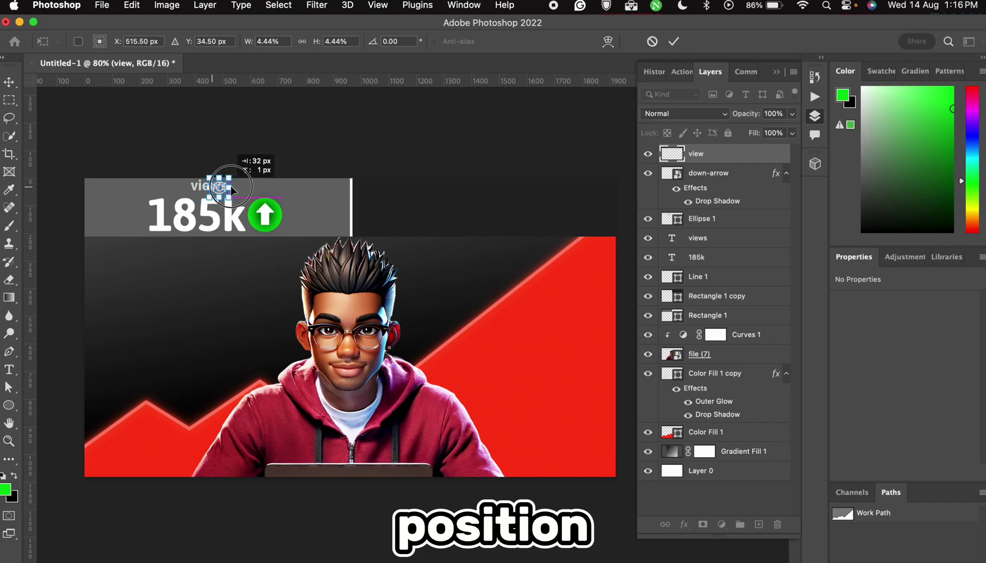
pyautogui.moveTo(230, 186); pyautogui.dragTo(239, 185)
# Duplicate the views and 185k text layers and move the copies into the dark rectangle.
pyautogui.click(699, 239)
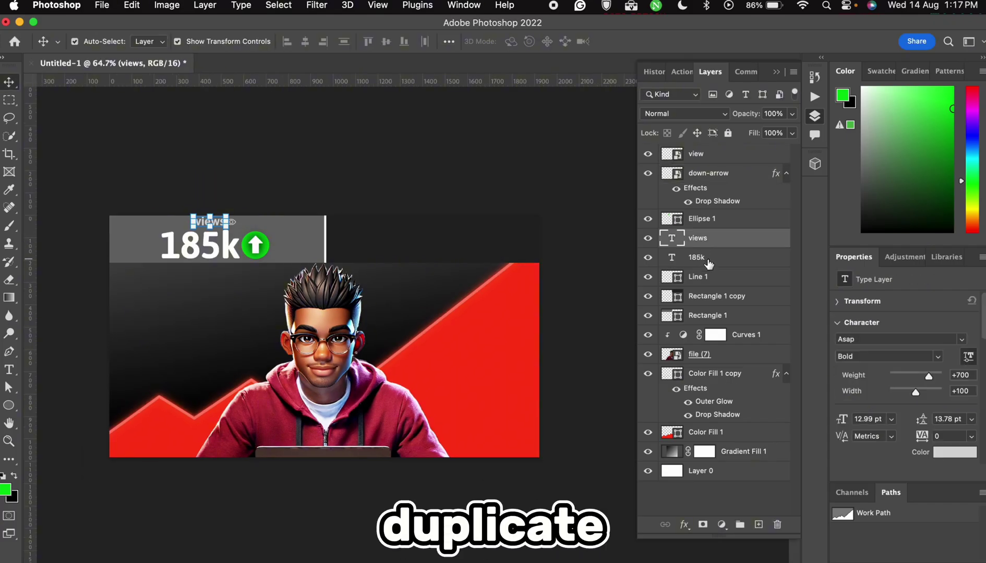
pyautogui.keyDown('shift'); pyautogui.click(708, 260); pyautogui.keyUp('shift')
pyautogui.press('super+j')
pyautogui.moveTo(217, 249); pyautogui.dragTo(356, 255)
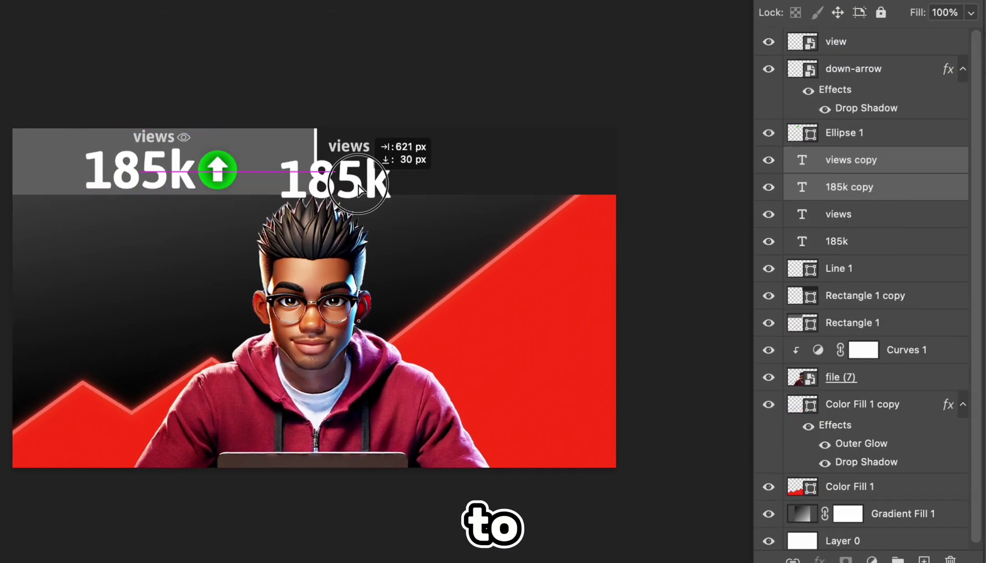
pyautogui.moveTo(359, 186); pyautogui.dragTo(493, 178)
# Change the copied texts in the dark rectangle to $2,947.21 and Estimated Revenue.
pyautogui.doubleClick(410, 174)
pyautogui.write('$2,947.21')
pyautogui.doubleClick(481, 140)
pyautogui.write('Es')
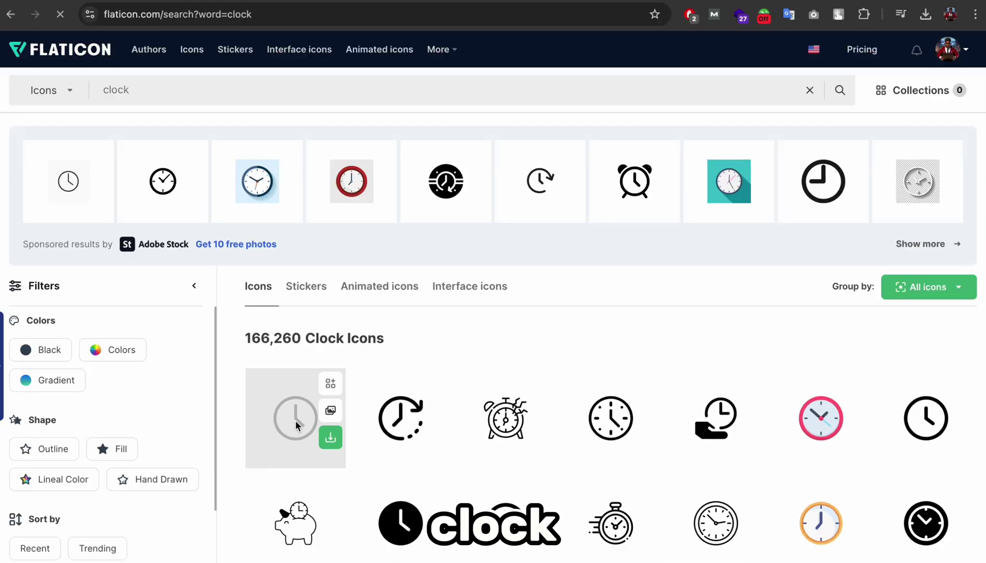
# Get the outlined clock icon from Flaticon and place it just after the Estimated Revenue text in Photoshop.
pyautogui.click(295, 420)
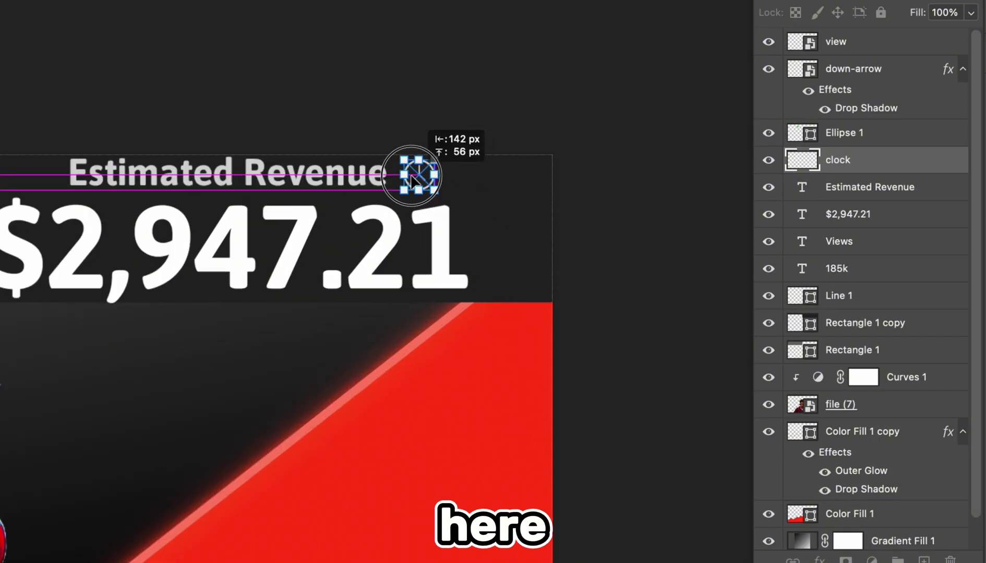
pyautogui.moveTo(412, 175); pyautogui.dragTo(429, 180)
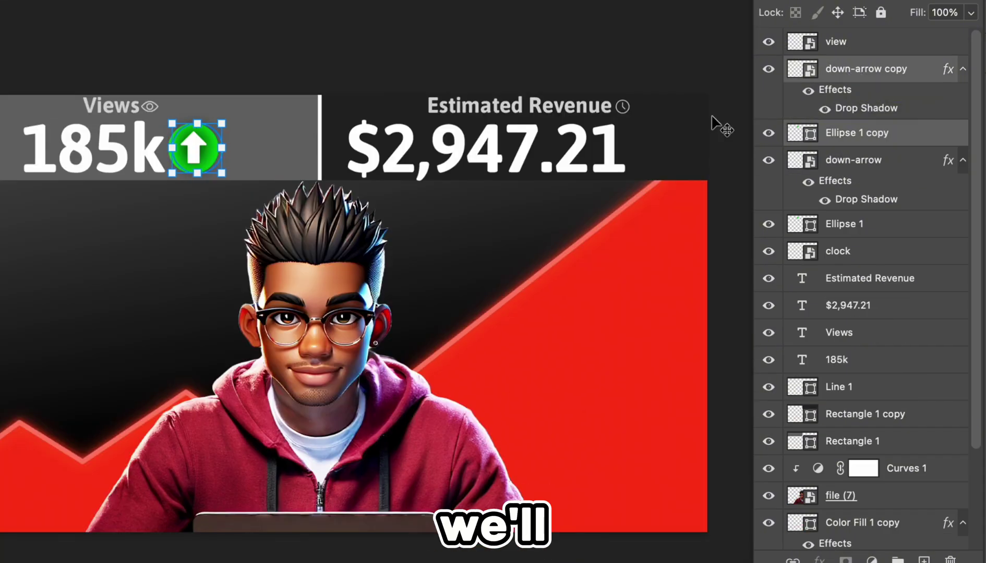
# Move the copied green circle and arrow from the 185k text to the end of the $2,947.21 text.
pyautogui.hotkey('shift', 'Right')
pyautogui.hotkey('shift', 'Right')
pyautogui.hotkey('shift', 'Right')
pyautogui.hotkey('shift', 'Right')
pyautogui.hotkey('shift', 'Right')
pyautogui.hotkey('shift', 'Right')
pyautogui.hotkey('shift', 'Right')
pyautogui.hotkey('shift', 'Right')
pyautogui.hotkey('shift', 'Right')
pyautogui.hotkey('shift', 'Right')
pyautogui.hotkey('shift', 'Right')
pyautogui.hotkey('shift', 'Right')
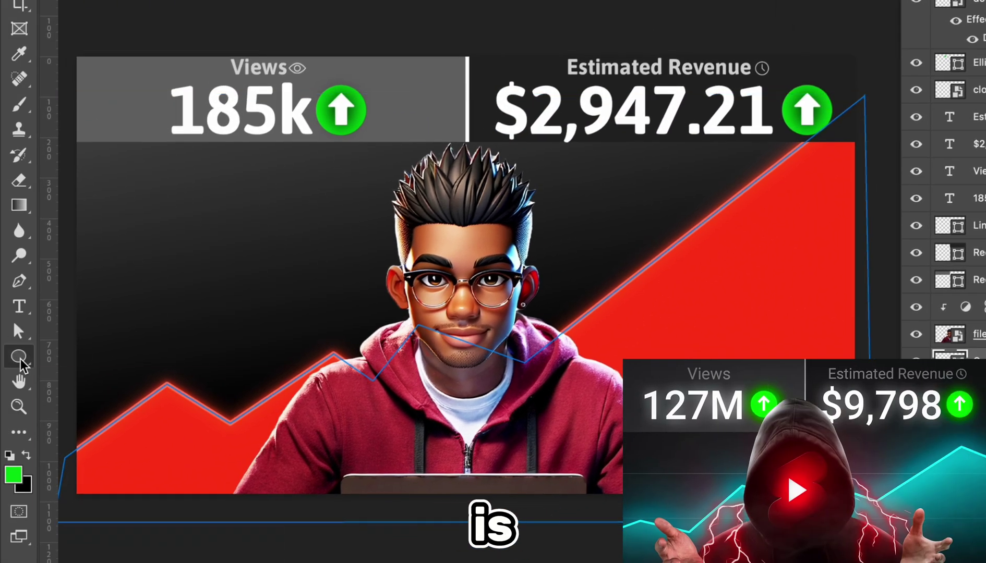
# Draw a horizontal line across the full canvas width at the character's shoulder height and change its blending mode.
pyautogui.rightClick(19, 357)
pyautogui.click(78, 431)
pyautogui.moveTo(68, 372); pyautogui.dragTo(877, 371)
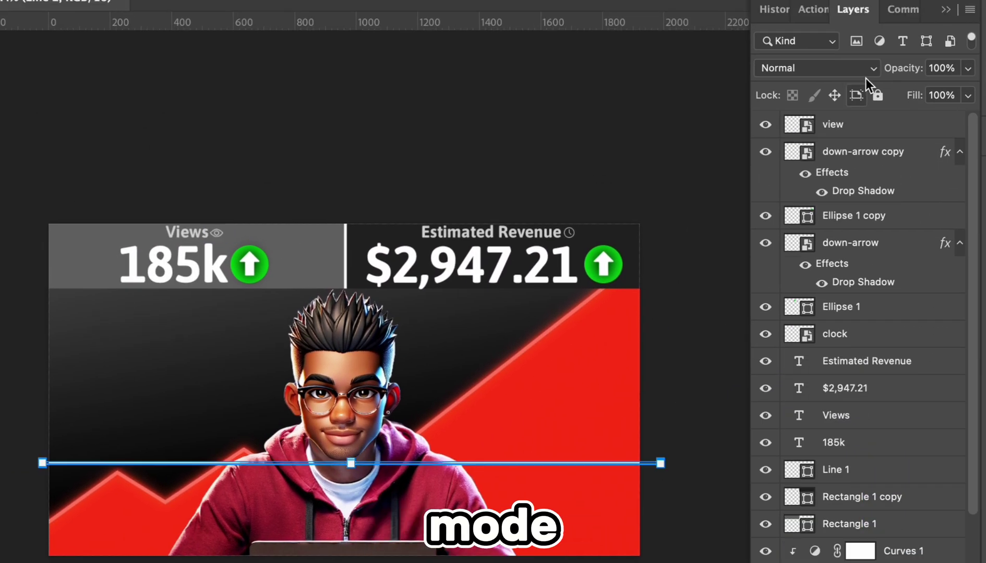
pyautogui.click(867, 70)
pyautogui.click(793, 386)
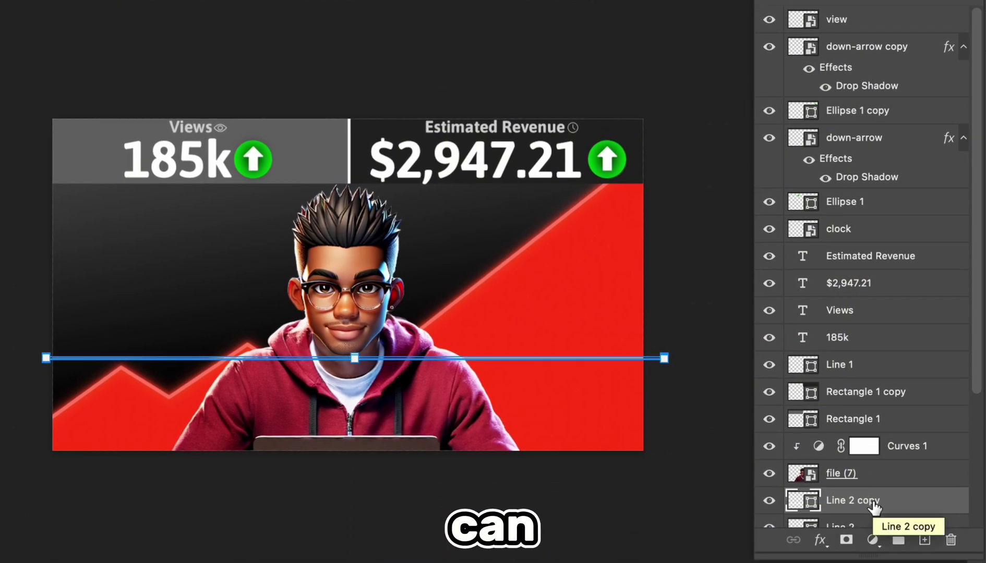
# Move the duplicated horizontal line up to the height of the character's forehead.
pyautogui.hotkey('shift', 'Up')
pyautogui.hotkey('shift', 'Up')
pyautogui.hotkey('shift', 'Up')
pyautogui.hotkey('shift', 'Up')
pyautogui.hotkey('shift', 'Up')
pyautogui.hotkey('shift', 'Up')
pyautogui.hotkey('shift', 'Up')
pyautogui.hotkey('shift', 'Up')
pyautogui.hotkey('shift', 'Up')
pyautogui.hotkey('shift', 'Up')
pyautogui.hotkey('shift', 'Up')
pyautogui.hotkey('shift', 'Up')
pyautogui.hotkey('shift', 'Up')
pyautogui.hotkey('shift', 'Up')
pyautogui.hotkey('shift', 'Up')
pyautogui.hotkey('shift', 'Up')
pyautogui.hotkey('shift', 'Up')
pyautogui.hotkey('shift', 'Up')
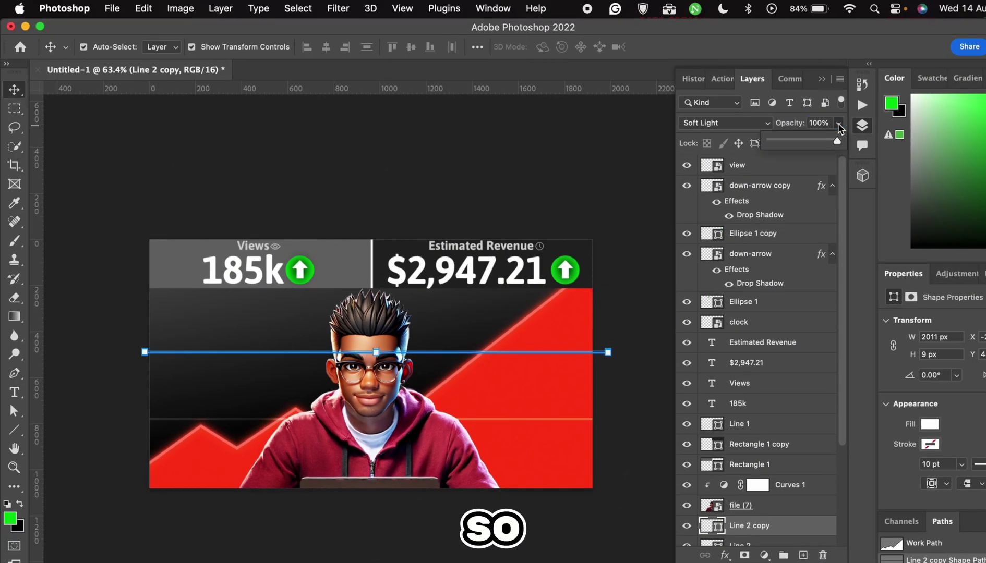
# Lower the opacity of both horizontal grid lines behind the character.
pyautogui.click(767, 445)
pyautogui.scroll(-2, 769, 510)
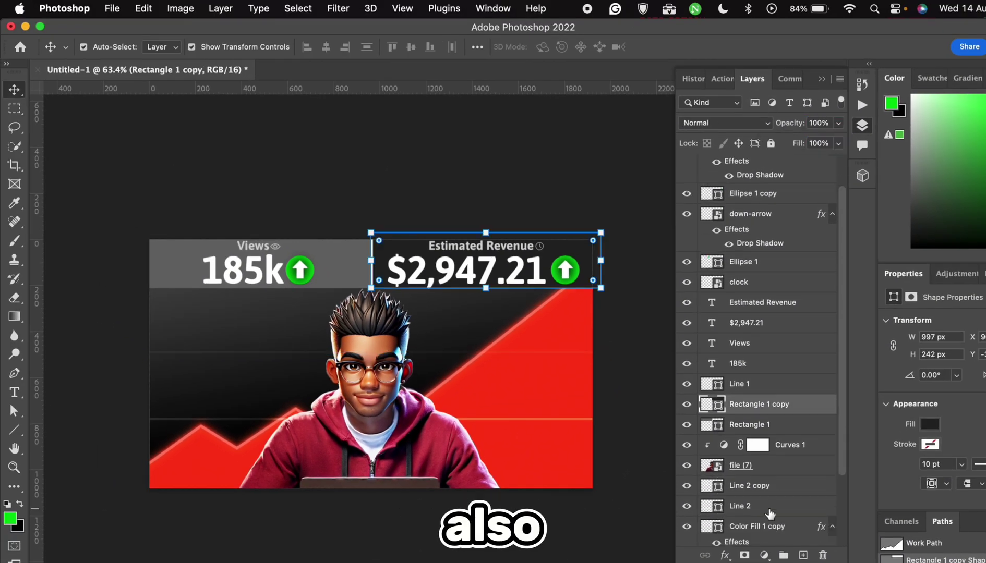
pyautogui.click(769, 510)
pyautogui.click(791, 445)
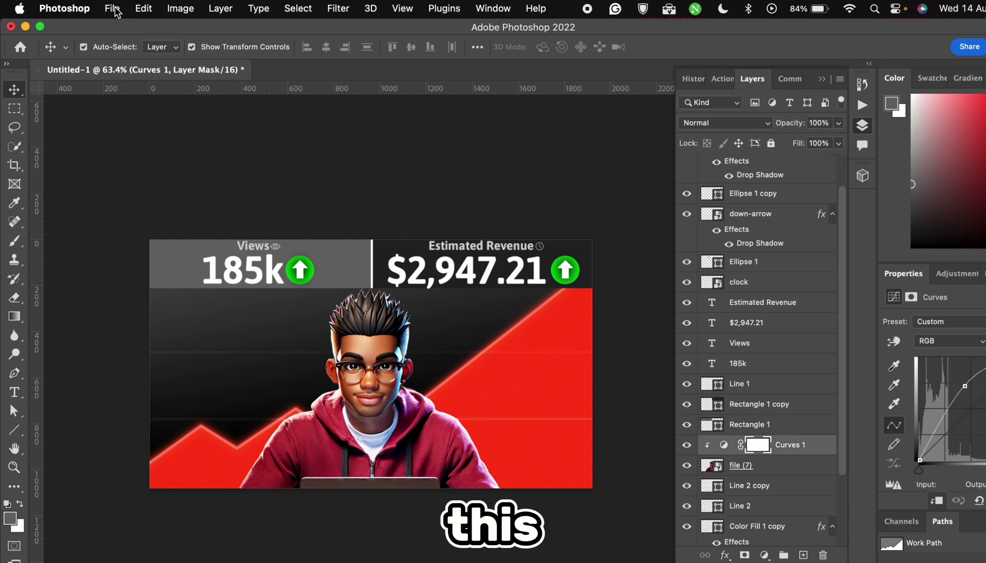
# Export the finished chart thumbnail with Export As.
pyautogui.click(113, 9)
pyautogui.moveTo(129, 225)
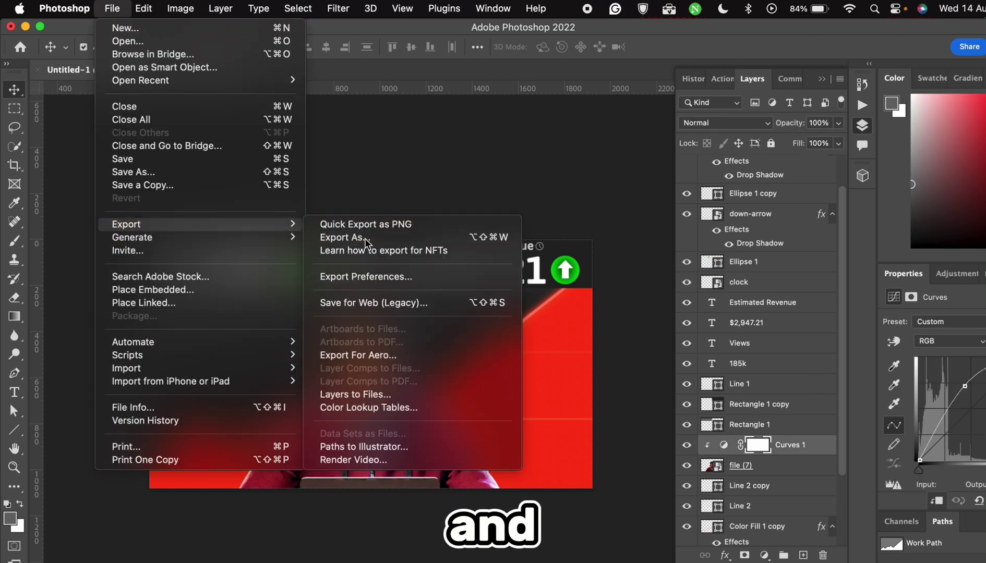
pyautogui.click(341, 233)
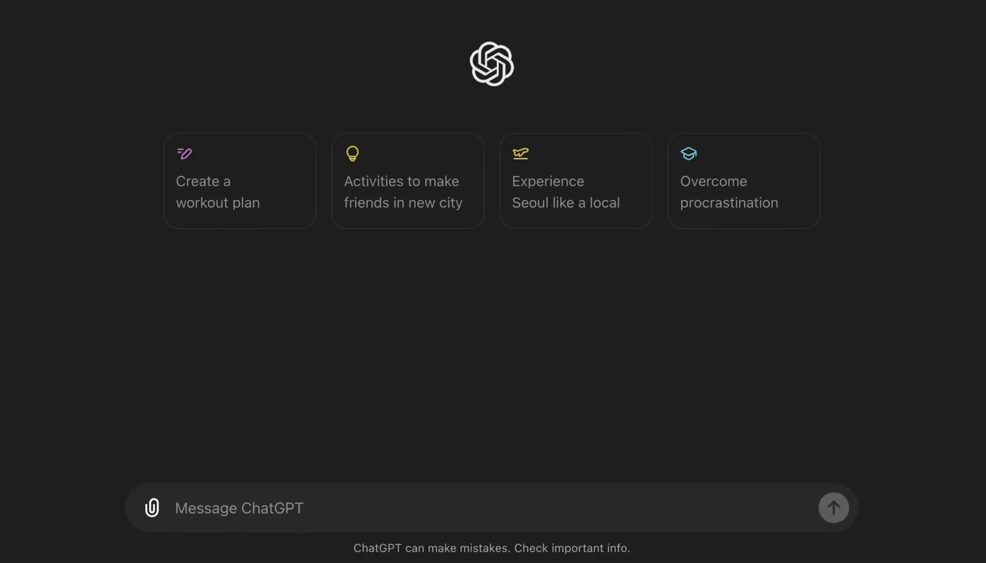
# Ask ChatGPT for an image prompt of Moses holding his staff and angrily screaming, in Pixar animation style, 9:16, sideway view and close up.
pyautogui.write('create a prompt for generating an image of Moses. He is holding his staff and angri')
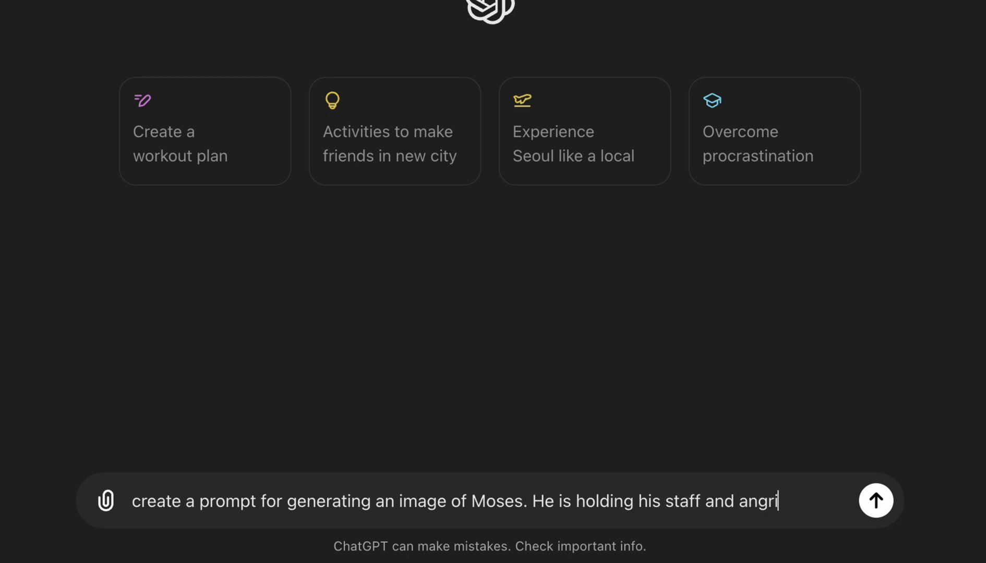
pyautogui.write('reaming. use pixar animation style with 9:16 aspect ratio. Make it a sideway')
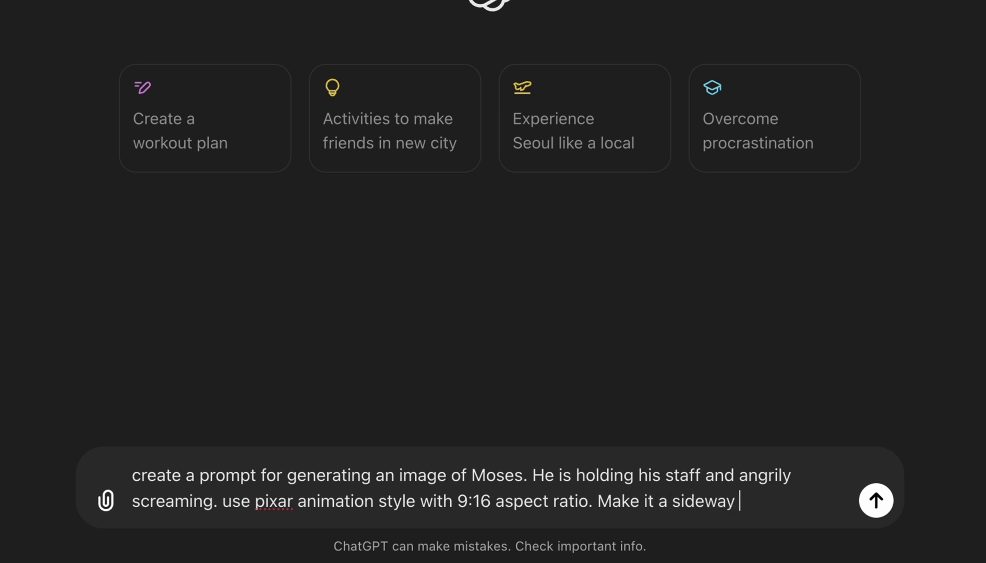
pyautogui.write('e up. use a w')
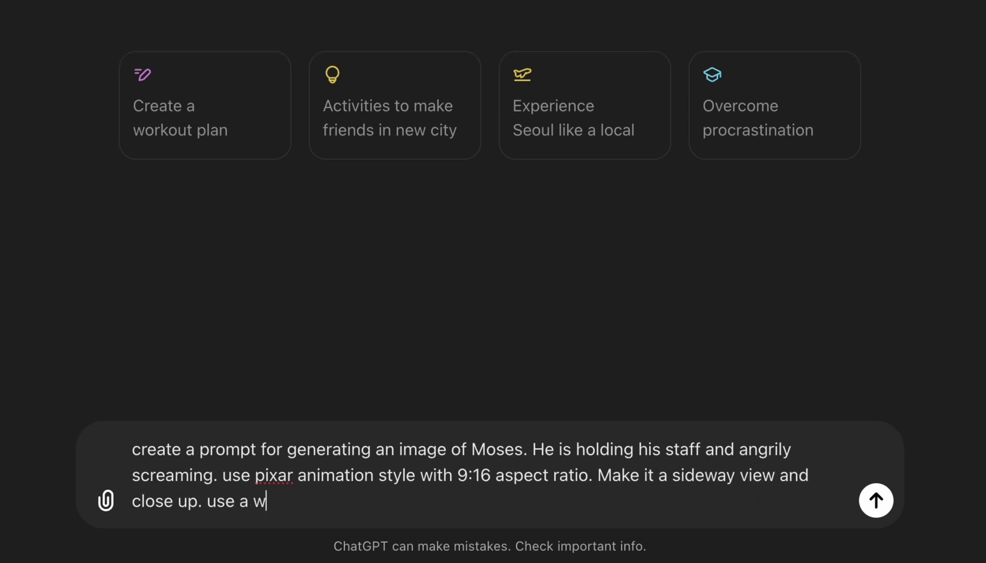
pyautogui.press('Return')
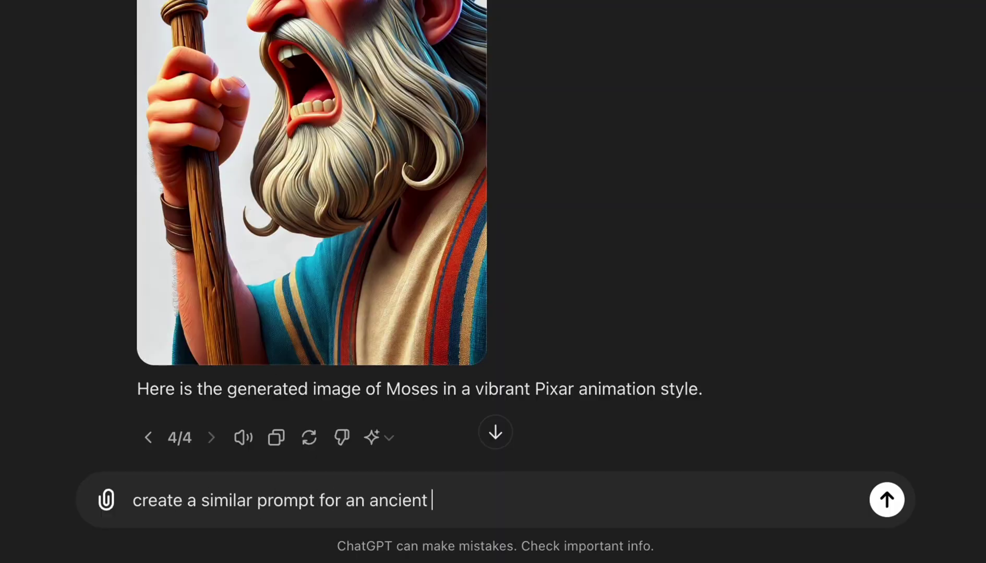
# Ask ChatGPT to create a similar prompt for an ancient pharaoh.
pyautogui.write('pharaoh')
pyautogui.press('Return')
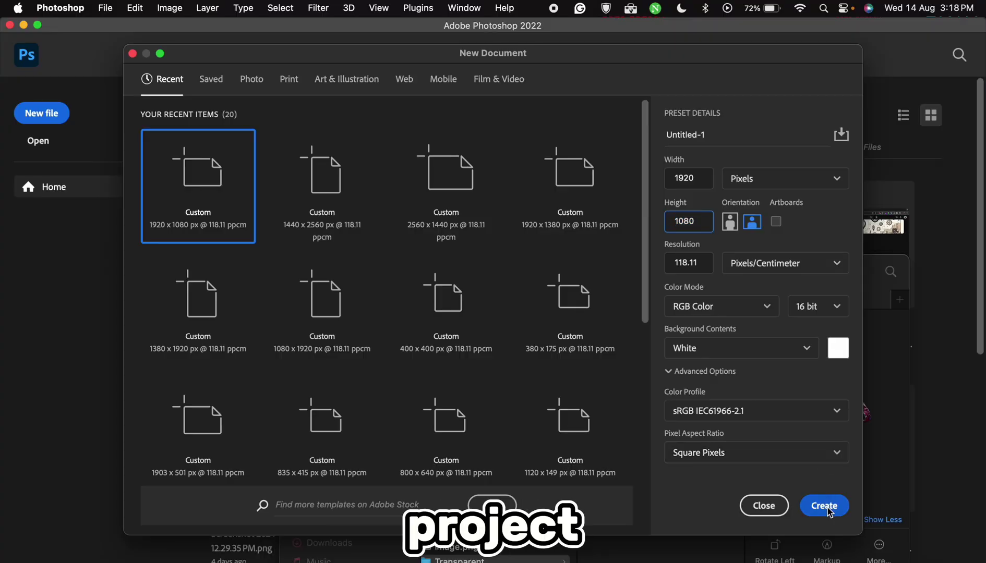
# Create a 1920 × 1080 px Photoshop document and place the Ancient Egypt image so it covers the whole canvas.
pyautogui.click(829, 510)
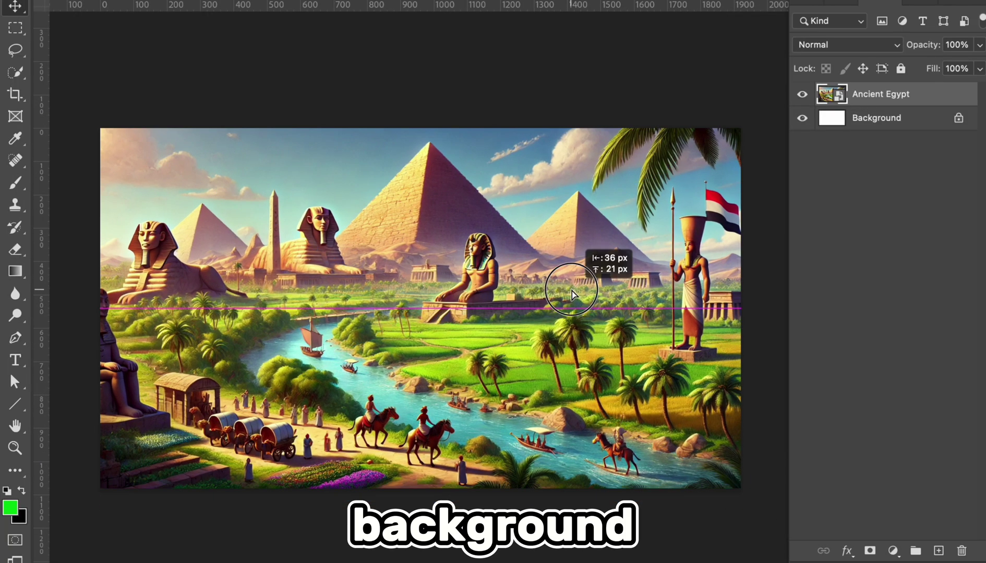
pyautogui.moveTo(595, 264); pyautogui.dragTo(594, 264)
pyautogui.press('Return')
# Flip the Moses cut-out to face the canvas centre, then enlarge, tilt and position it on the canvas's left half.
pyautogui.moveTo(523, 311); pyautogui.dragTo(105, 313)
pyautogui.moveTo(321, 304); pyautogui.dragTo(338, 306)
pyautogui.moveTo(293, 261); pyautogui.dragTo(286, 302)
pyautogui.moveTo(323, 170); pyautogui.dragTo(479, 72)
pyautogui.moveTo(277, 272); pyautogui.dragTo(277, 344)
pyautogui.moveTo(422, 87); pyautogui.dragTo(489, 129)
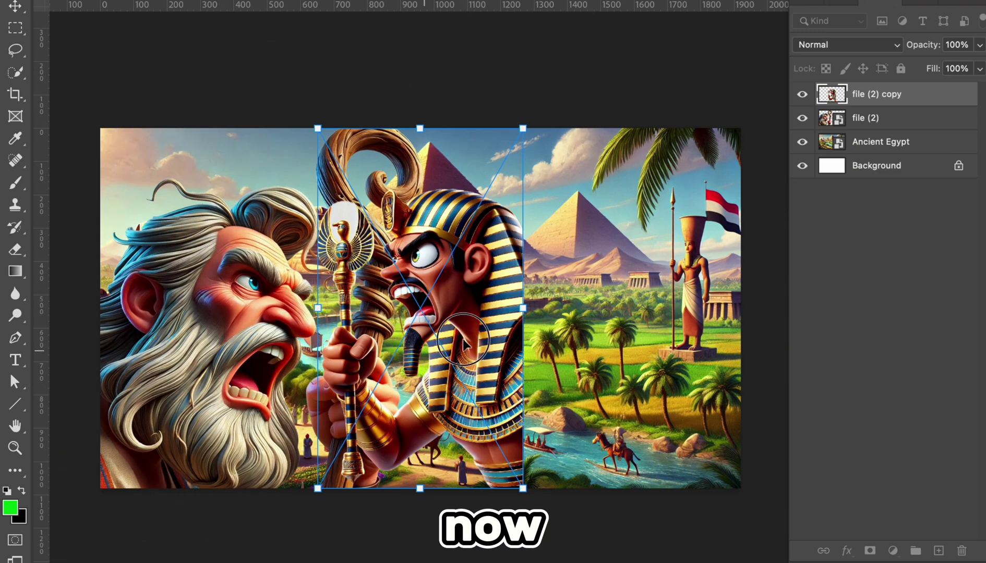
# Enlarge the pharaoh cut-out and position it on the canvas's right half, facing Moses.
pyautogui.moveTo(521, 489); pyautogui.dragTo(782, 558)
pyautogui.moveTo(484, 84); pyautogui.dragTo(396, 89)
pyautogui.moveTo(610, 296); pyautogui.dragTo(594, 296)
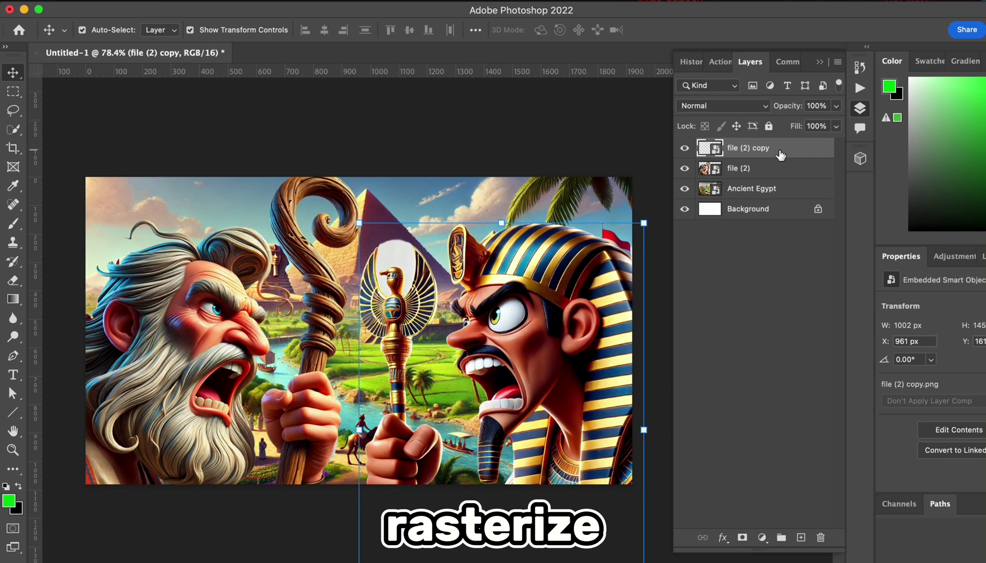
# Rasterize the pharaoh layer and remove the leftover white area between the scepter's wings using the Magic Wand.
pyautogui.rightClick(916, 98)
pyautogui.click(943, 501)
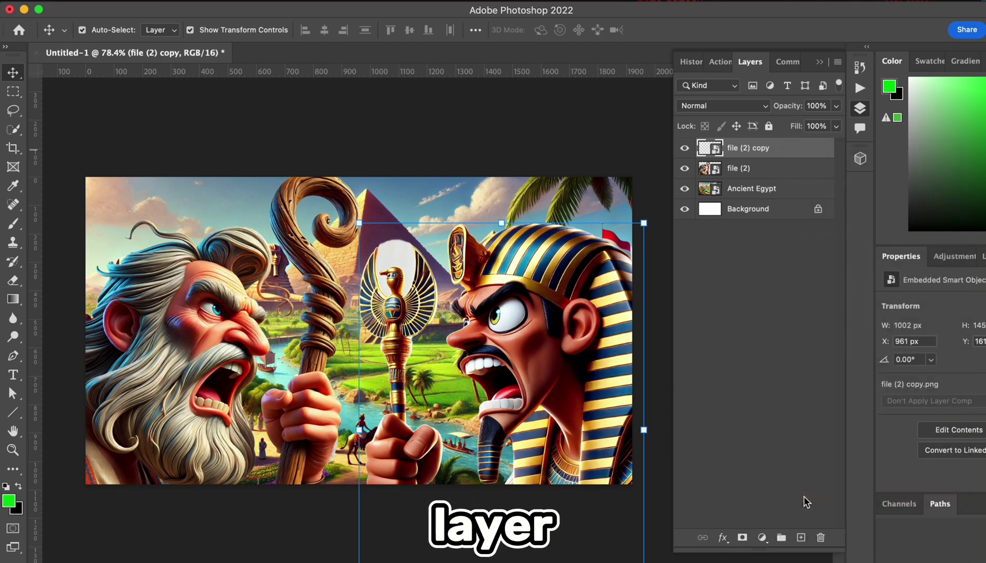
pyautogui.moveTo(13, 129); pyautogui.dragTo(52, 140)
pyautogui.click(61, 156)
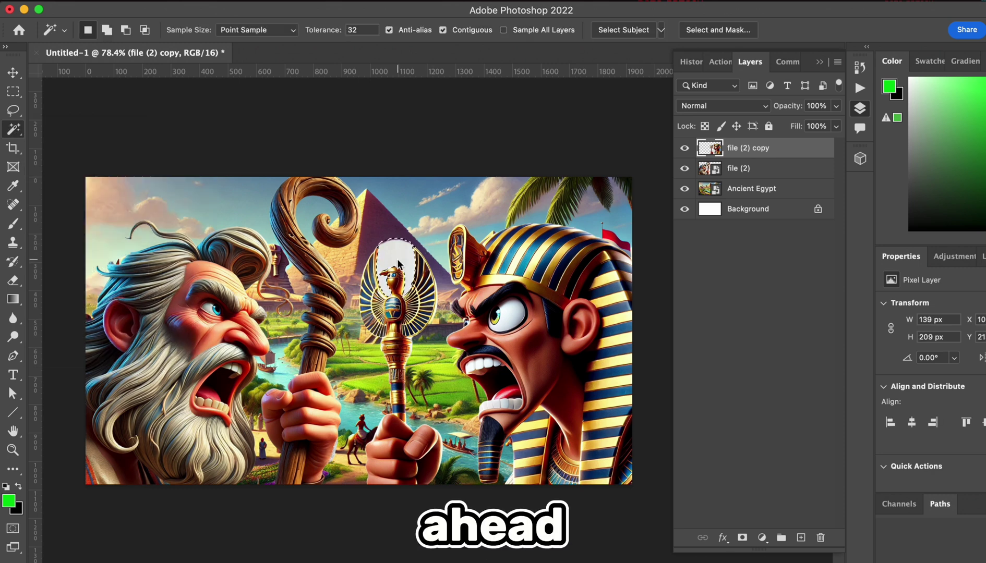
pyautogui.press('v')
# Add a cyan Outer Glow to the Moses layer with 100% opacity, 10% noise, 9% spread and 21 px size.
pyautogui.click(736, 169)
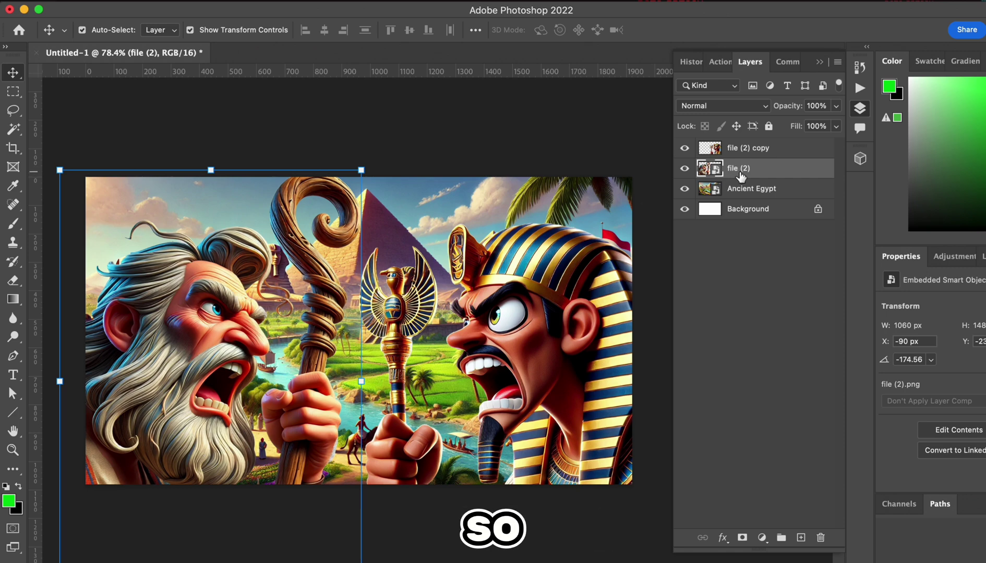
pyautogui.rightClick(740, 175)
pyautogui.click(768, 180)
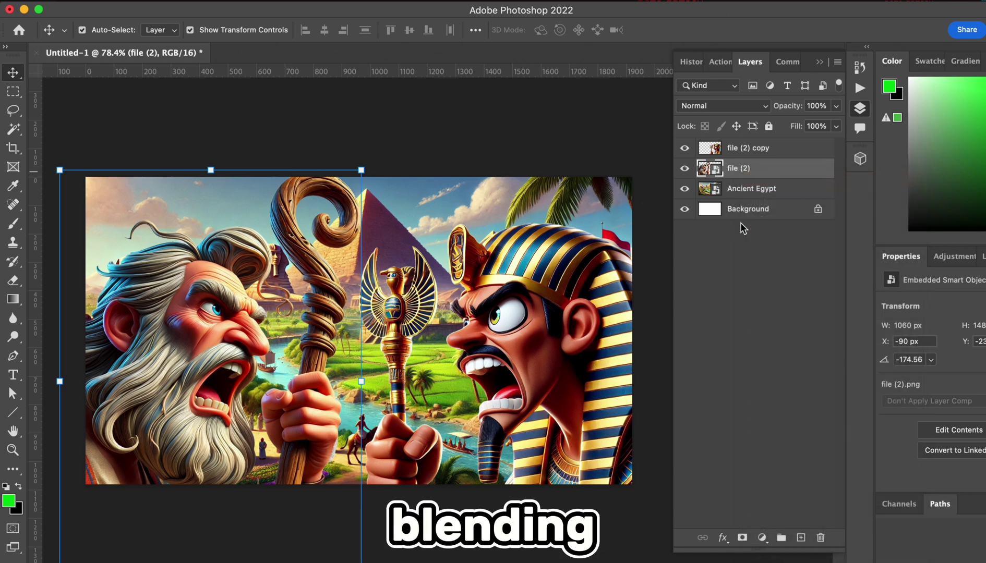
pyautogui.click(482, 422)
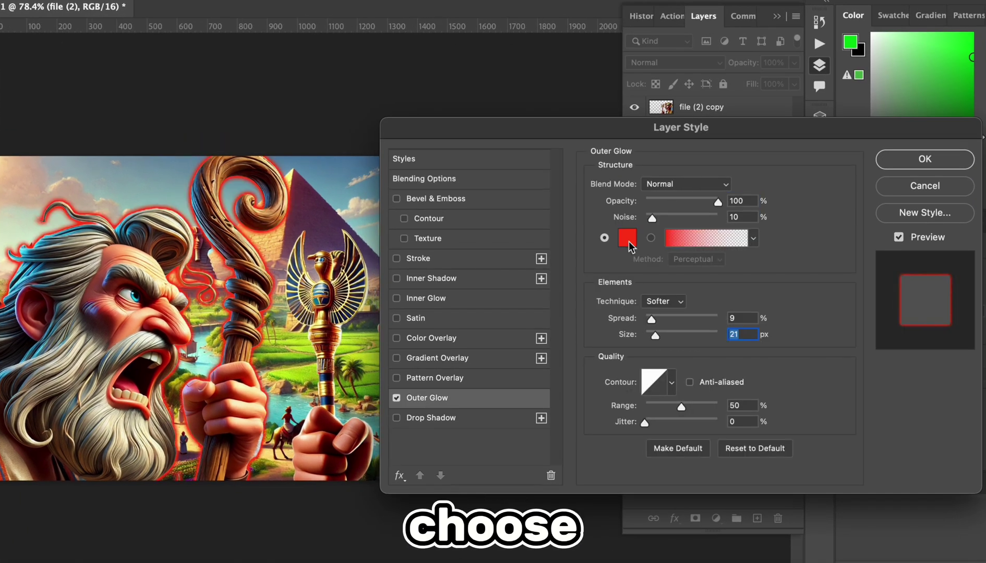
pyautogui.click(627, 238)
pyautogui.click(792, 180)
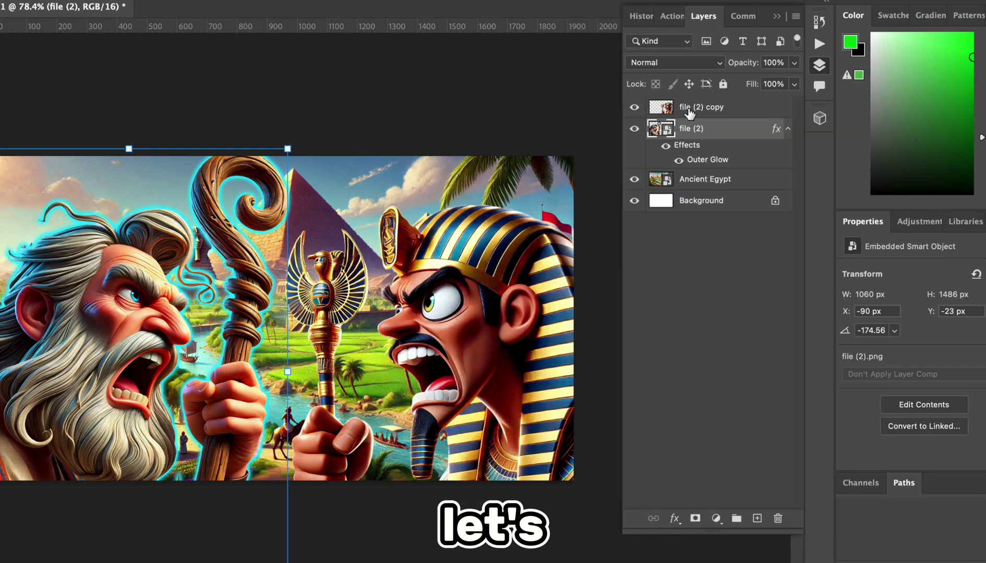
# Add a green #3fff13 Outer Glow with 21 px size to the pharaoh layer.
pyautogui.rightClick(706, 111)
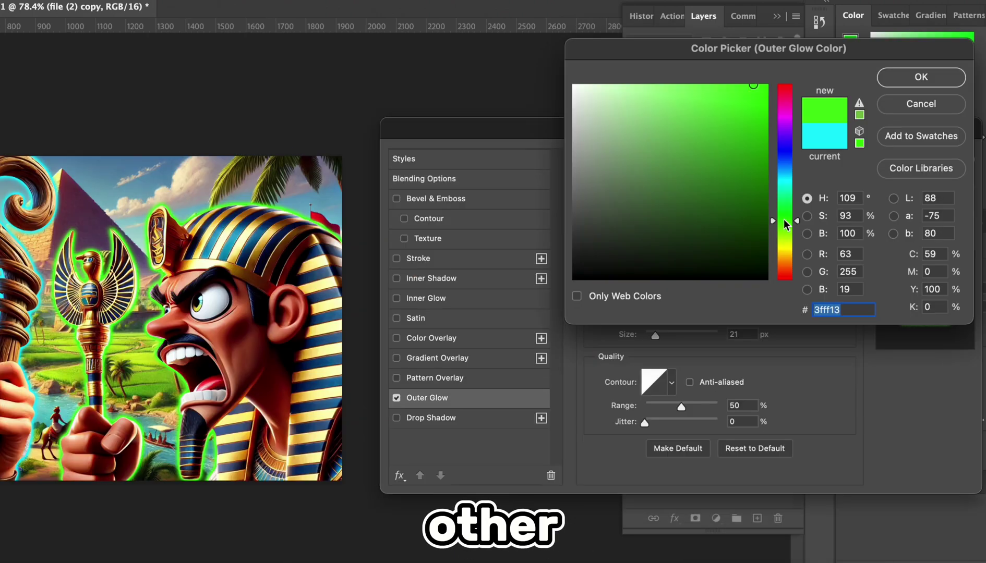
pyautogui.click(921, 77)
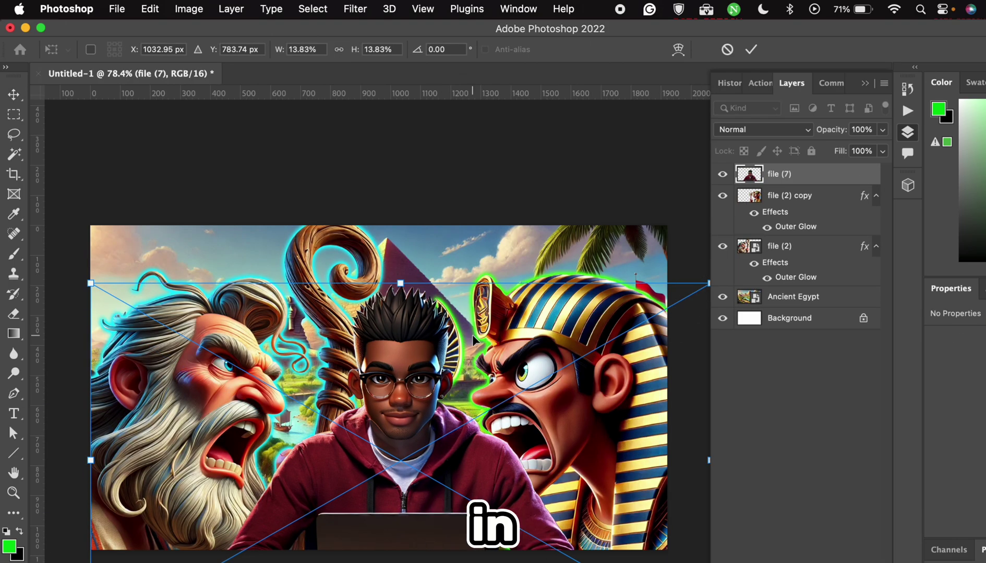
# Enlarge the hoodie character to 15.45% and centre it at the canvas's lower edge between Moses and the pharaoh.
pyautogui.click(865, 83)
pyautogui.moveTo(708, 283); pyautogui.dragTo(783, 242)
pyautogui.hscroll(-3, 504, 348)
pyautogui.scroll(-1, 504, 348)
pyautogui.moveTo(537, 365); pyautogui.dragTo(484, 425)
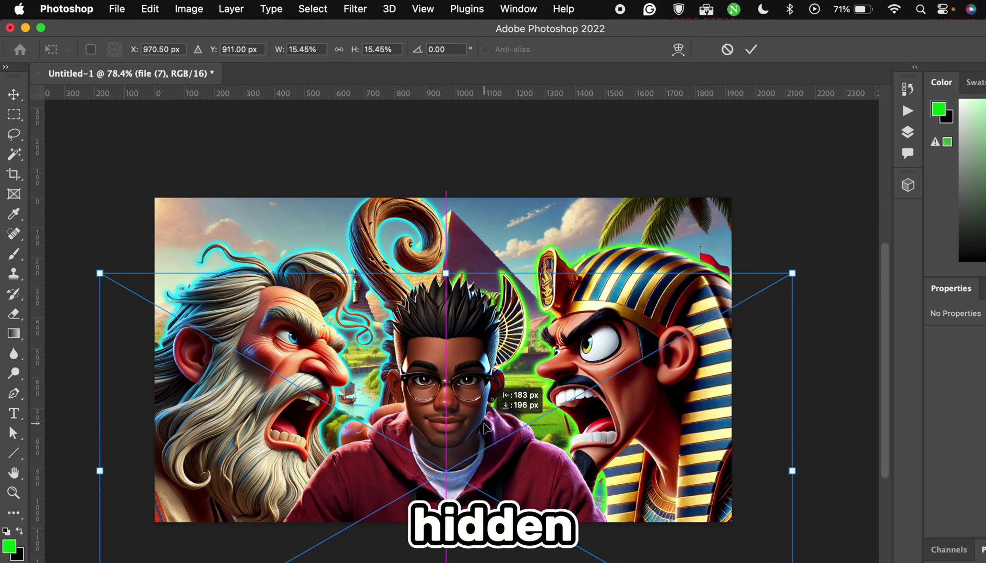
pyautogui.press('Return')
# Apply a Gaussian Blur to the Ancient Egypt background layer.
pyautogui.click(908, 132)
pyautogui.click(786, 297)
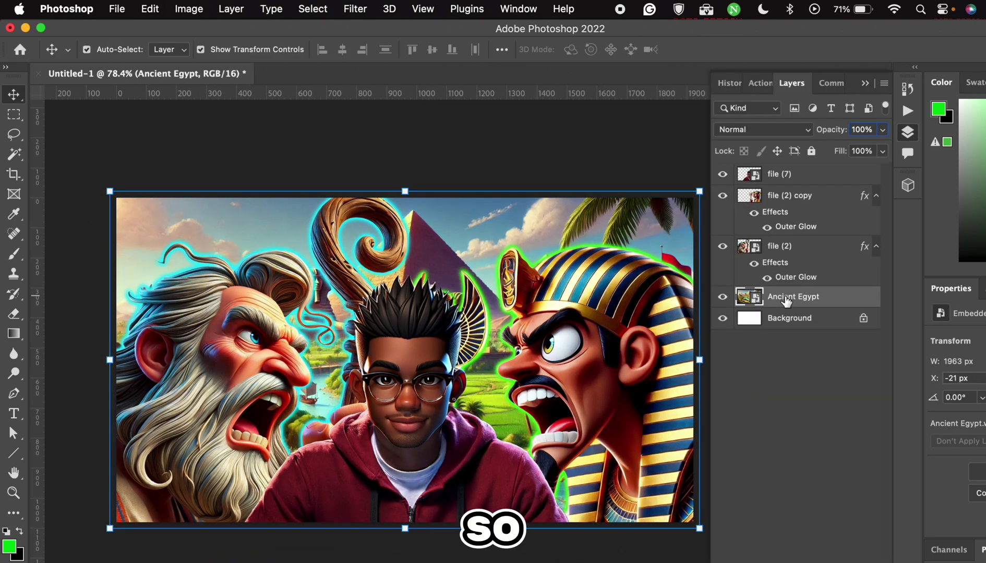
pyautogui.click(344, 11)
pyautogui.moveTo(391, 211)
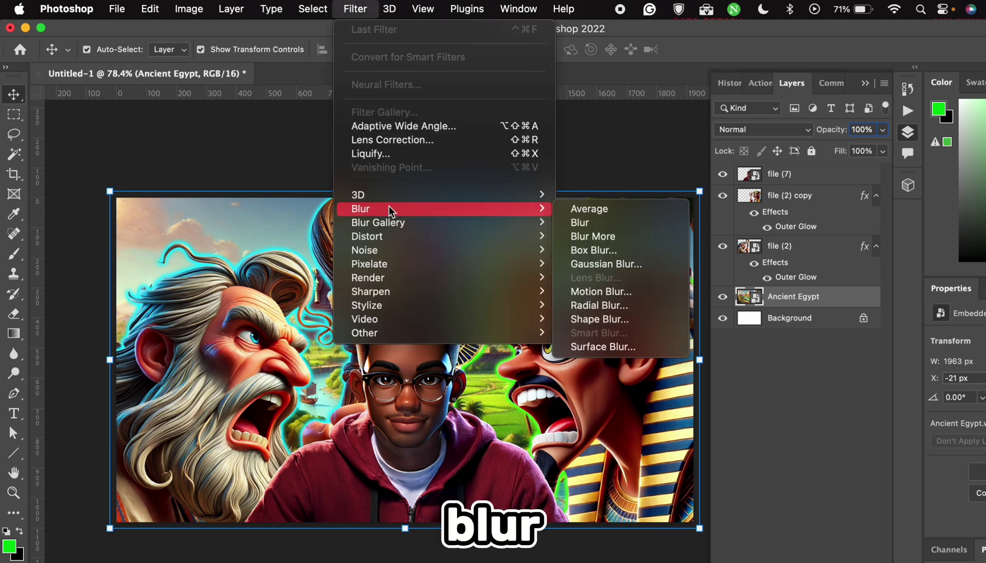
pyautogui.click(605, 264)
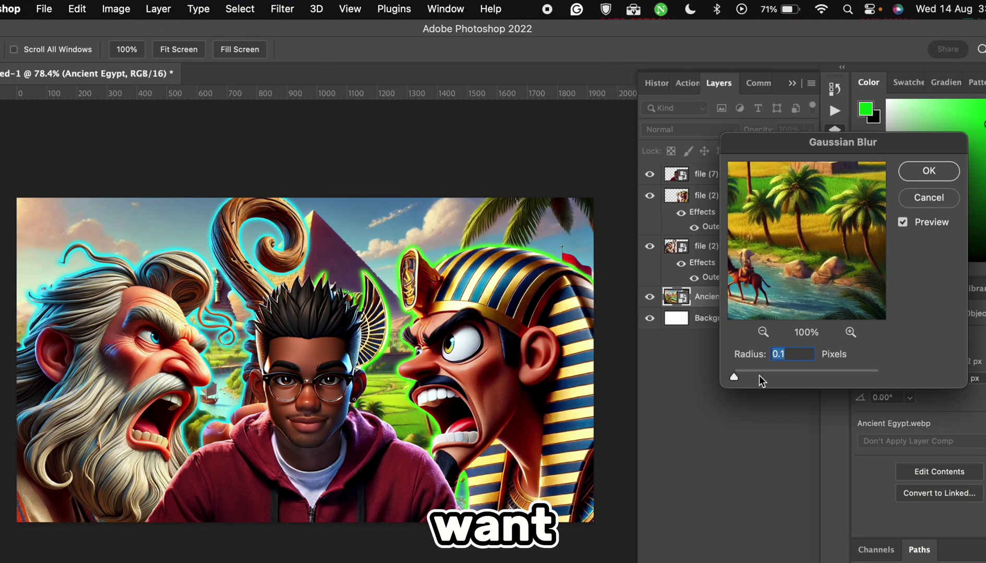
pyautogui.moveTo(758, 375); pyautogui.dragTo(757, 376)
pyautogui.click(929, 171)
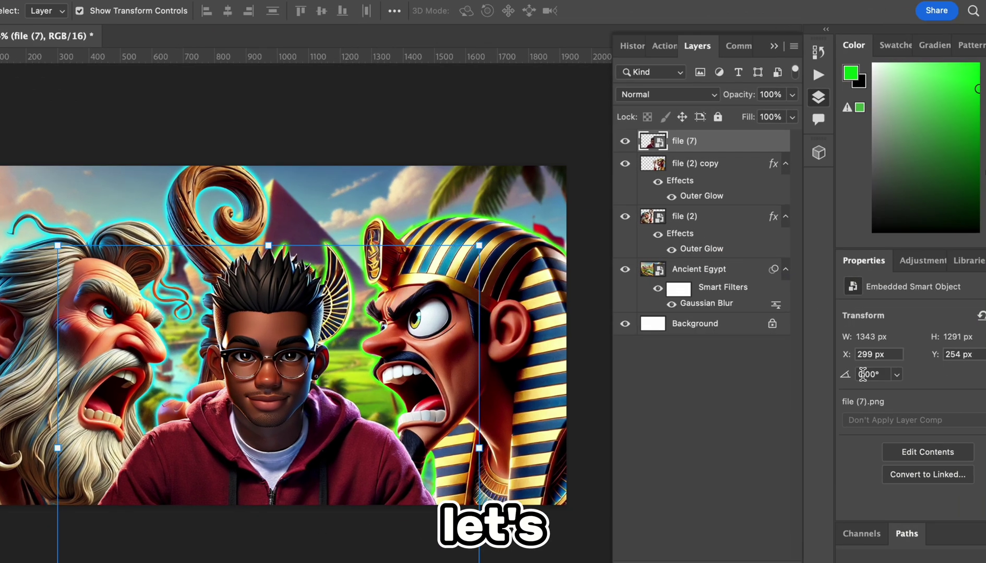
# Brighten the hoodie character with a Curves adjustment layer clipped to the character's layer.
pyautogui.click(894, 196)
pyautogui.click(888, 233)
pyautogui.moveTo(934, 338); pyautogui.dragTo(935, 317)
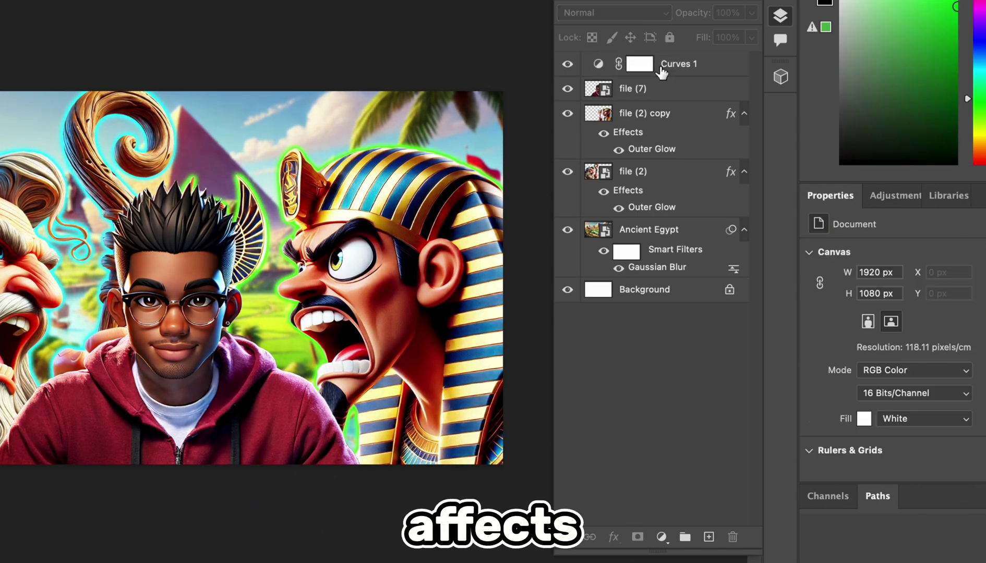
pyautogui.rightClick(671, 65)
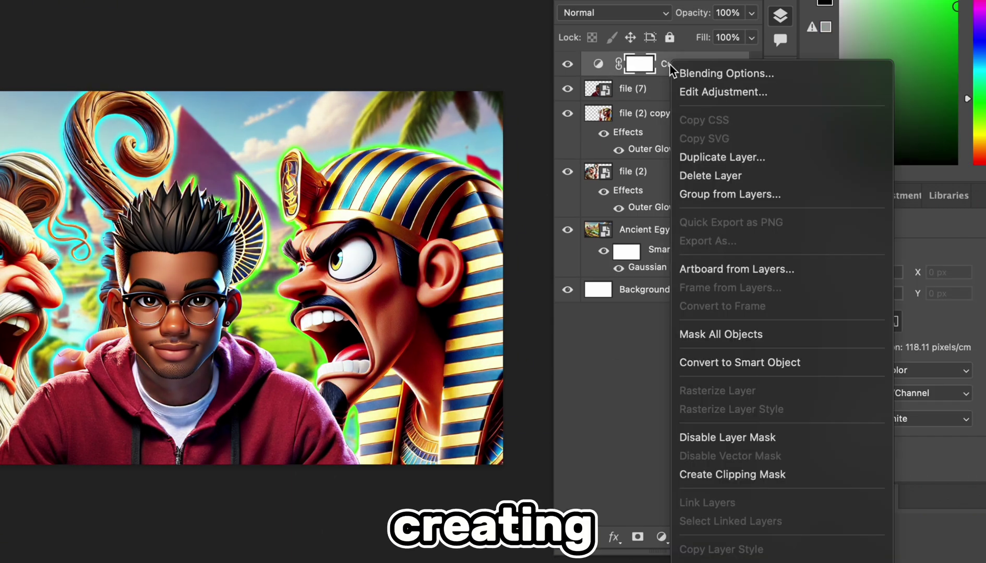
pyautogui.click(738, 475)
# Add a white Drop Shadow to the hoodie character with 100% opacity, 90° angle, 0 px distance, 8% spread and 46 px size.
pyautogui.rightClick(670, 90)
pyautogui.click(725, 95)
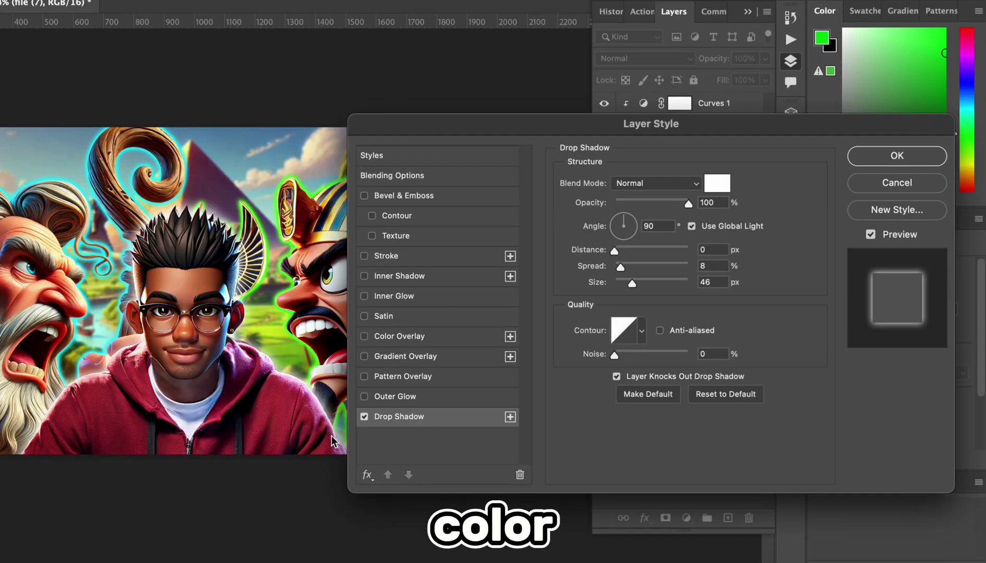
pyautogui.press('Return')
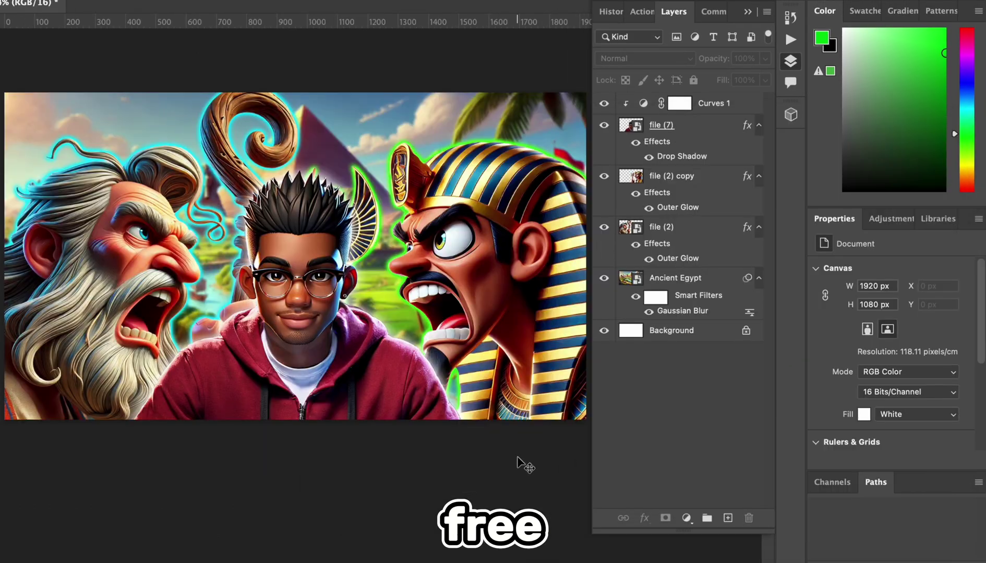
# Export the finished Moses and pharaoh thumbnail.
pyautogui.click(103, 7)
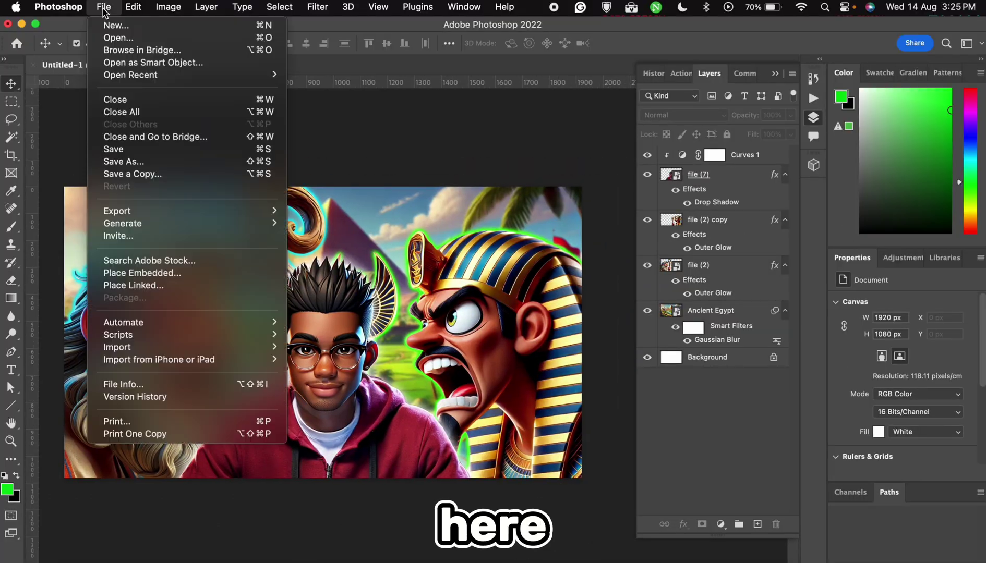
pyautogui.click(313, 223)
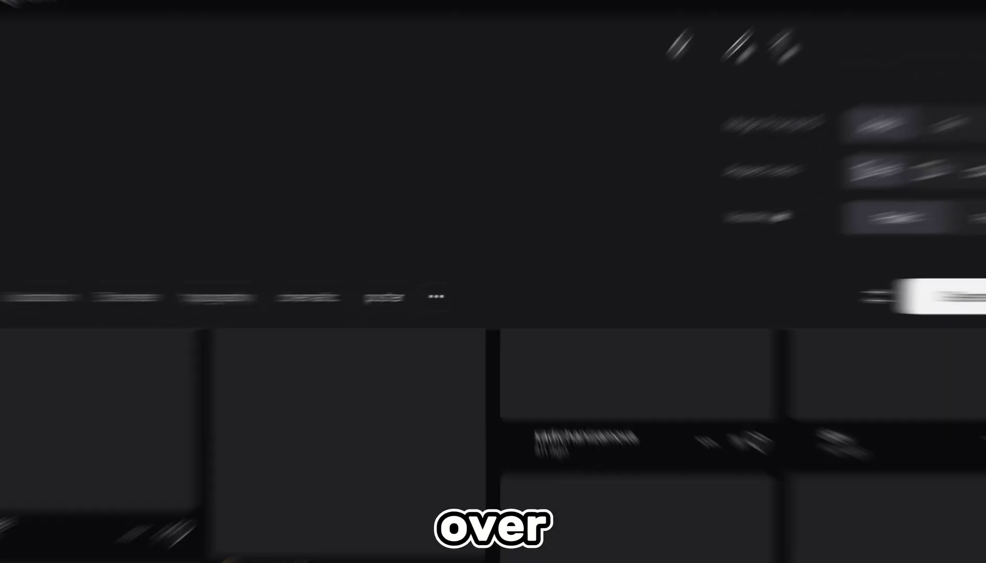
# Generate an image from the prompt "dark background with a few golden light streaks." and place it in a new Photoshop document.
pyautogui.write('dark background with a few golden light streaks.')
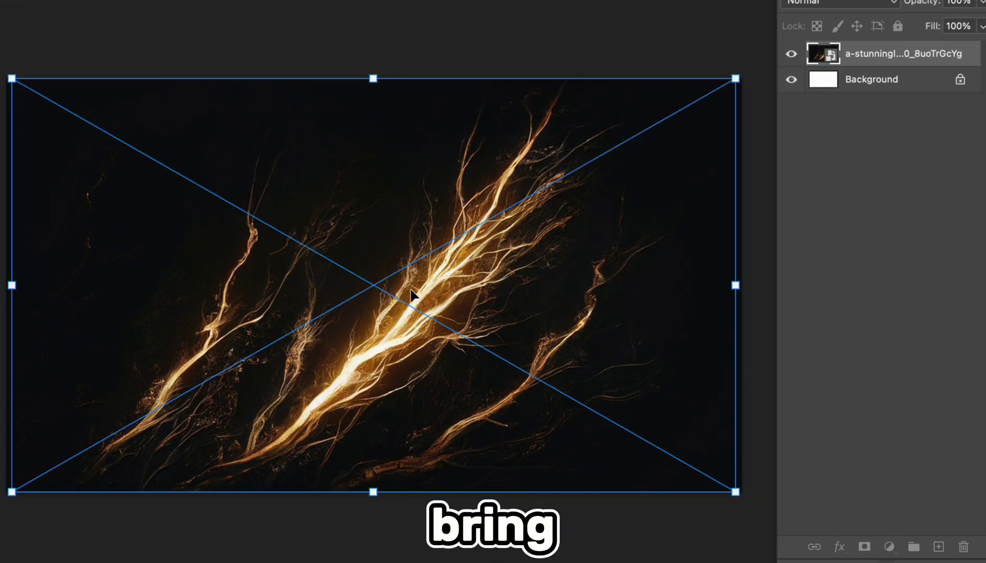
# Bring the hoodie avatar, Moses and Pharaoh images onto the golden-streak background, scale both portraits down and place Moses beside the avatar.
pyautogui.moveTo(391, 233); pyautogui.dragTo(403, 315)
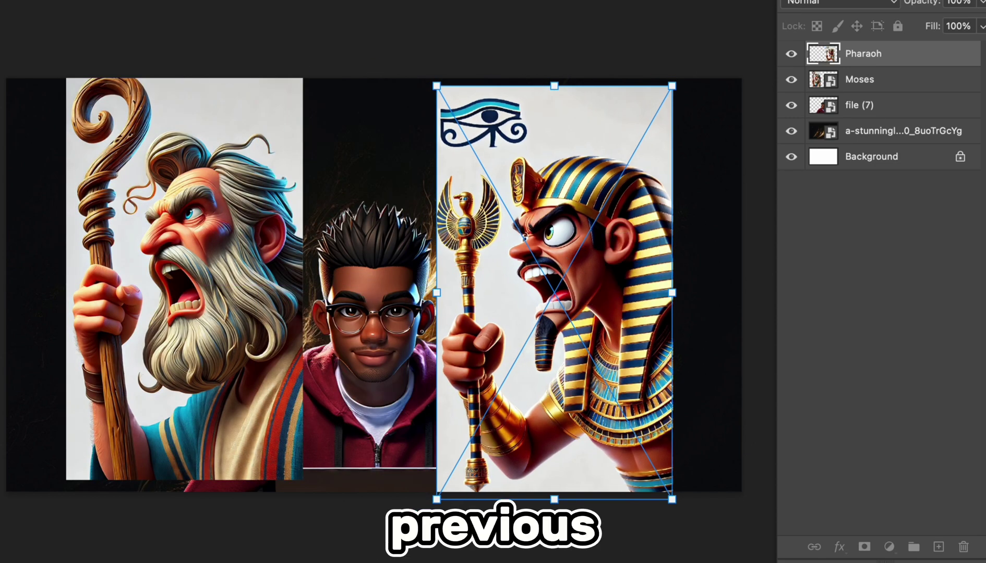
pyautogui.moveTo(672, 499); pyautogui.dragTo(594, 414)
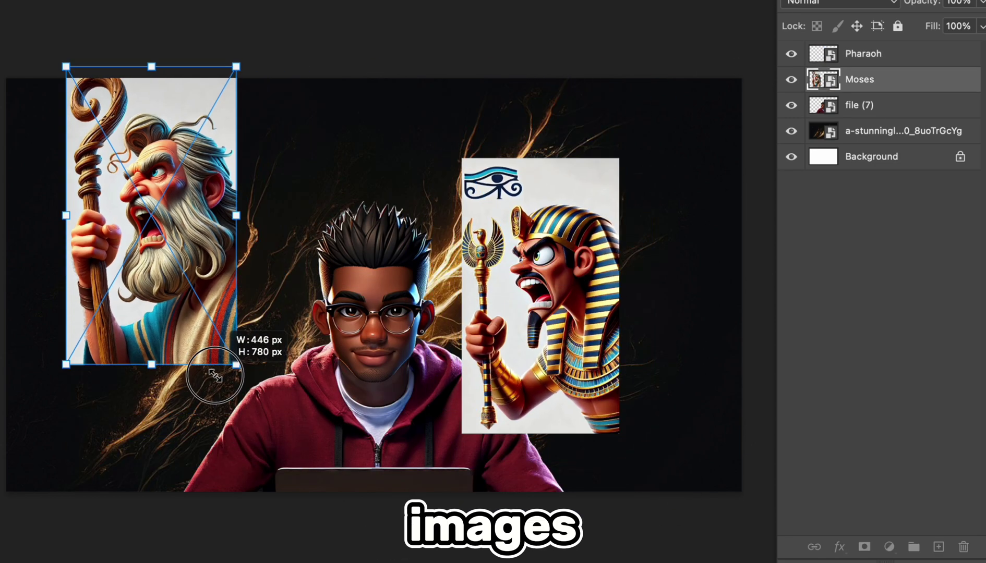
pyautogui.moveTo(158, 251); pyautogui.dragTo(116, 342)
pyautogui.moveTo(194, 457); pyautogui.dragTo(224, 459)
pyautogui.moveTo(80, 368); pyautogui.dragTo(77, 351)
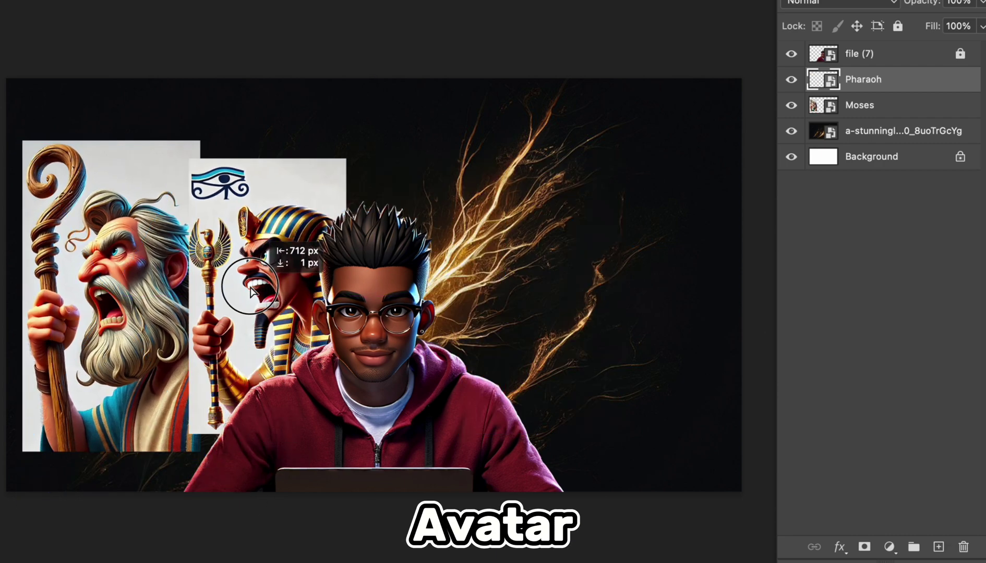
# Position the Pharaoh image between Moses and the avatar and rotate it slightly clockwise.
pyautogui.moveTo(245, 219); pyautogui.dragTo(230, 263)
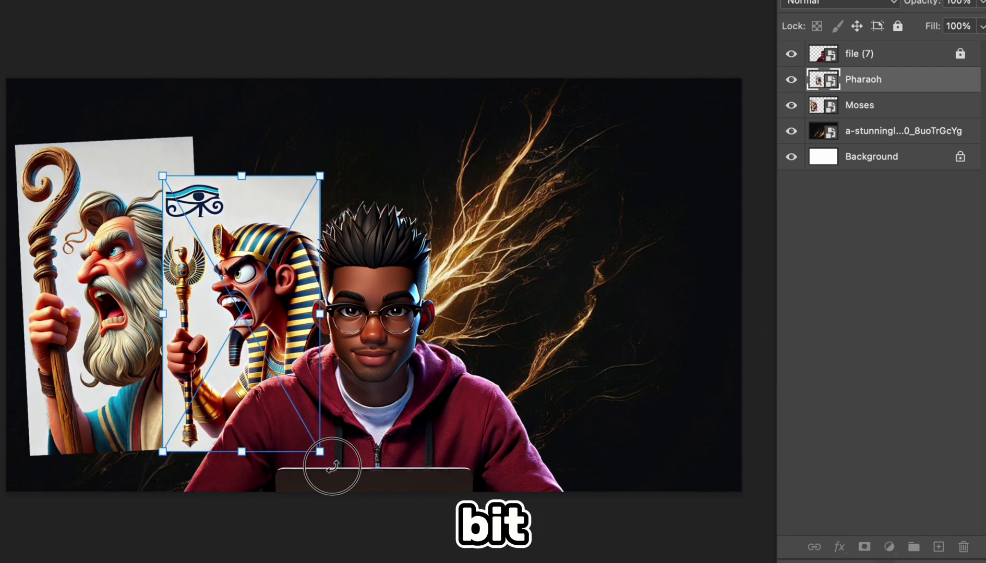
pyautogui.moveTo(332, 466); pyautogui.dragTo(325, 473)
pyautogui.press('Return')
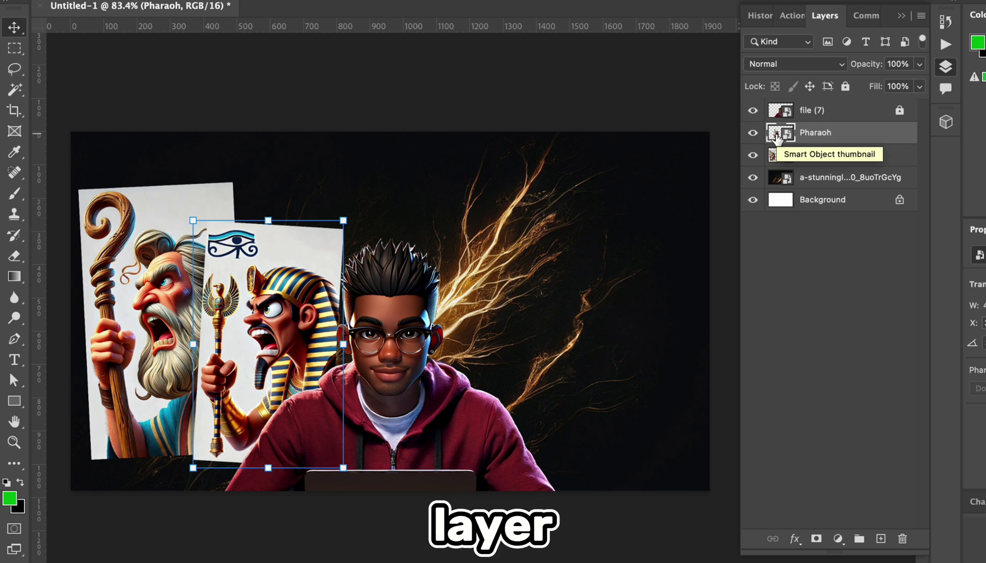
# Open the Pharaoh layer's blending options at the Outer Glow effect.
pyautogui.rightClick(777, 137)
pyautogui.click(798, 138)
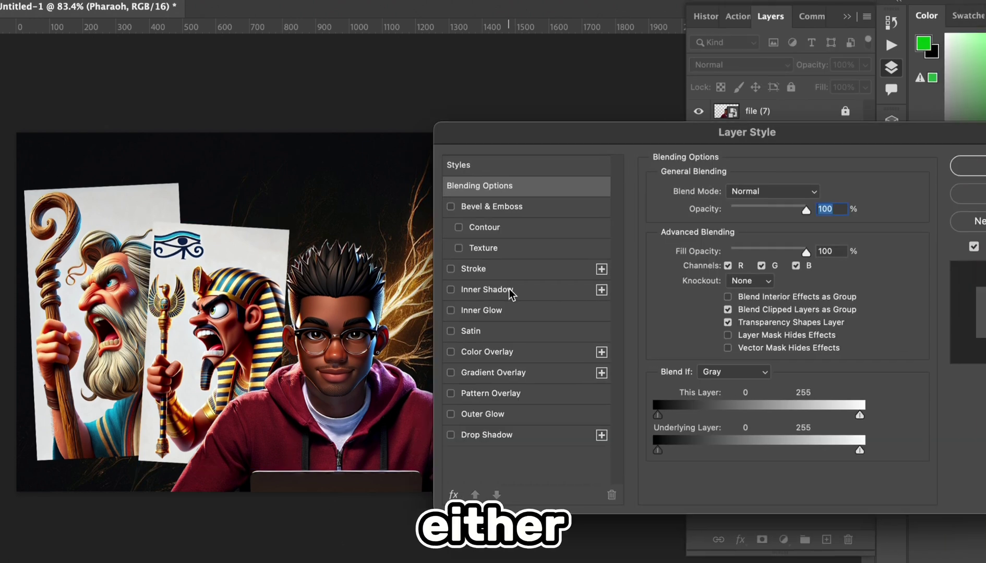
pyautogui.click(456, 415)
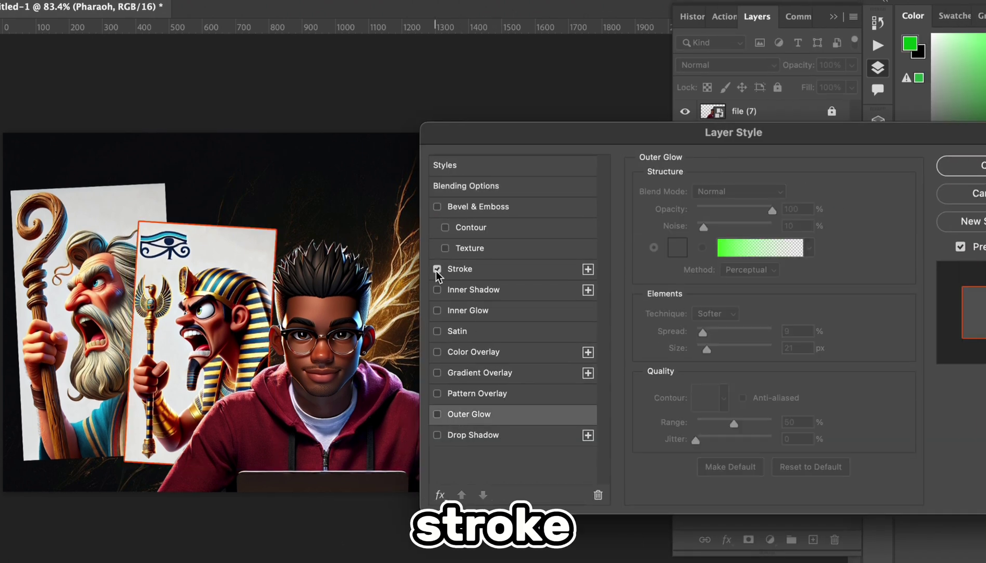
# Try a Stroke effect on the Pharaoh image and switch it off again.
pyautogui.click(437, 269)
pyautogui.moveTo(704, 192); pyautogui.dragTo(705, 192)
pyautogui.click(438, 269)
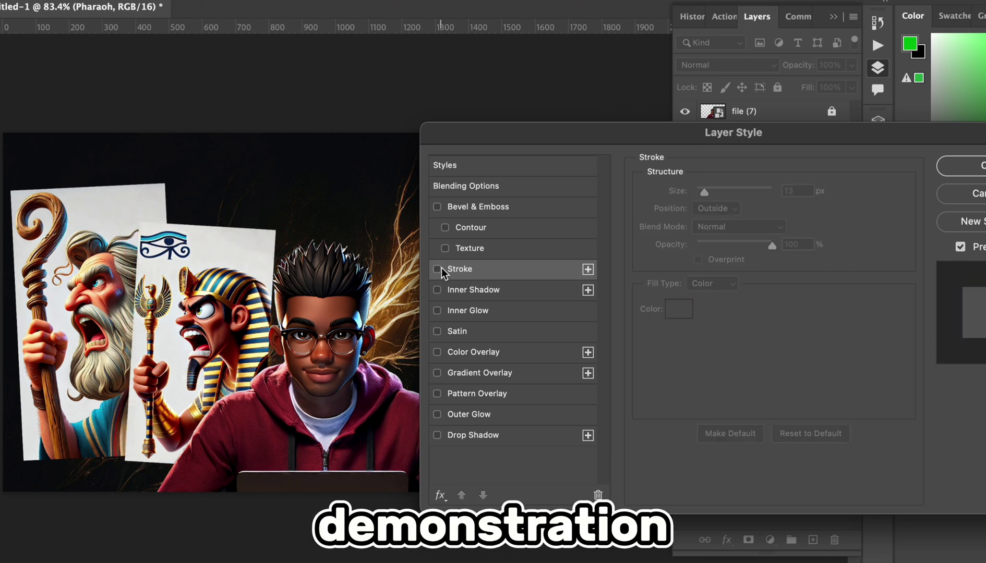
# Give the Pharaoh image an orange Outer Glow with 43 px size.
pyautogui.click(437, 414)
pyautogui.click(468, 415)
pyautogui.click(675, 249)
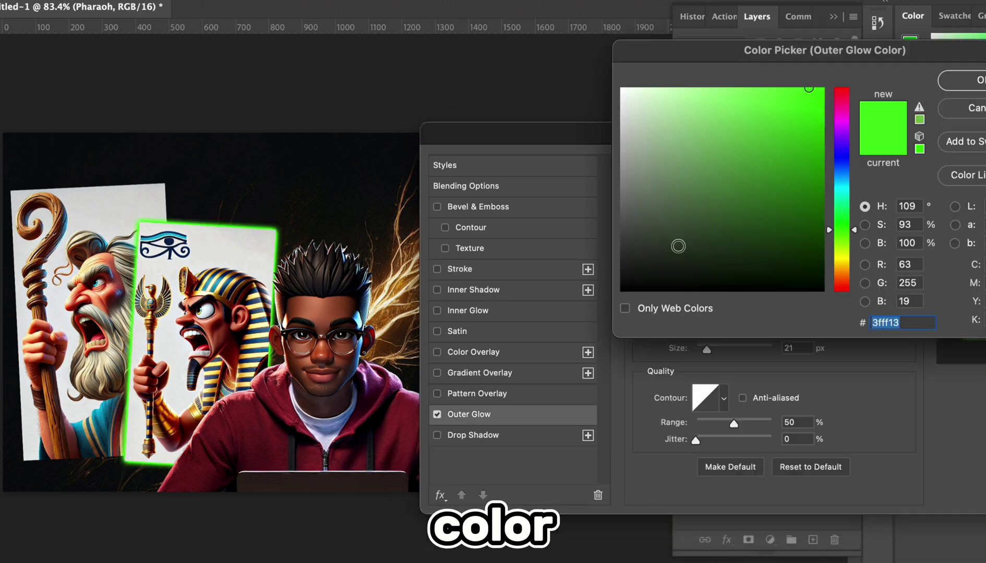
pyautogui.click(969, 80)
# Add an Outer Glow to the Moses image and change its glow color to blue.
pyautogui.click(87, 210)
pyautogui.rightClick(713, 184)
pyautogui.click(736, 190)
pyautogui.click(470, 414)
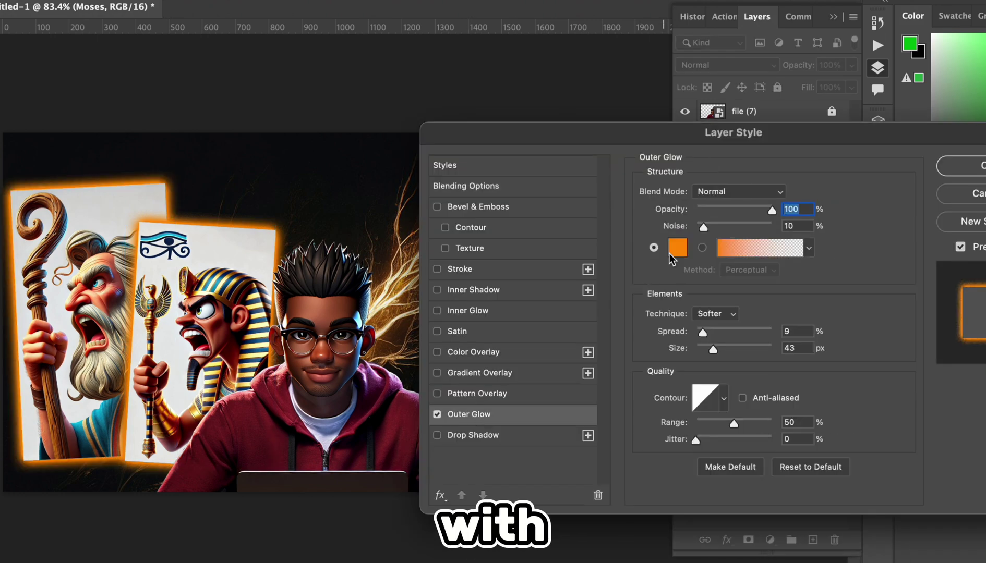
pyautogui.click(673, 254)
pyautogui.click(843, 170)
pyautogui.click(973, 81)
pyautogui.click(971, 164)
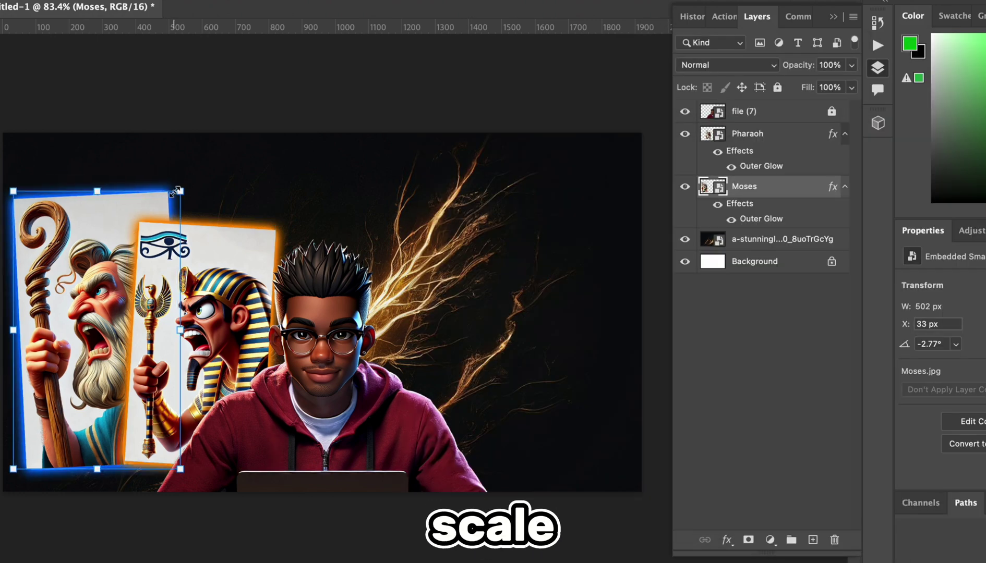
# Scale down the Moses and Pharaoh images and flip the Pharaoh horizontally so he faces the avatar.
pyautogui.moveTo(175, 192); pyautogui.dragTo(167, 201)
pyautogui.press('Return')
pyautogui.click(230, 256)
pyautogui.moveTo(275, 224); pyautogui.dragTo(251, 260)
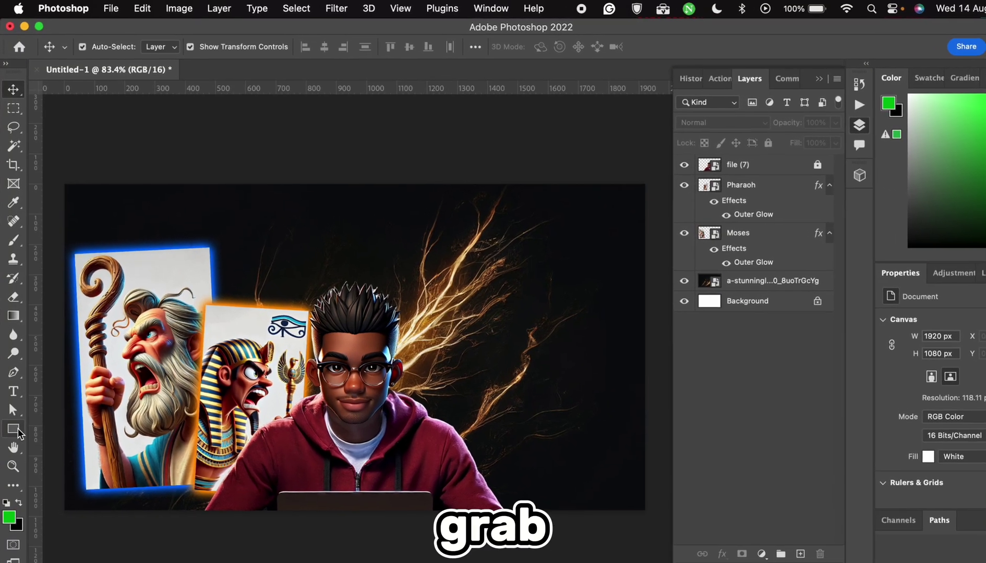
# Draw a rectangle about 614 × 228 px with no fill and a white stroke in the empty area beside the avatar.
pyautogui.click(13, 410)
pyautogui.click(152, 45)
pyautogui.click(77, 78)
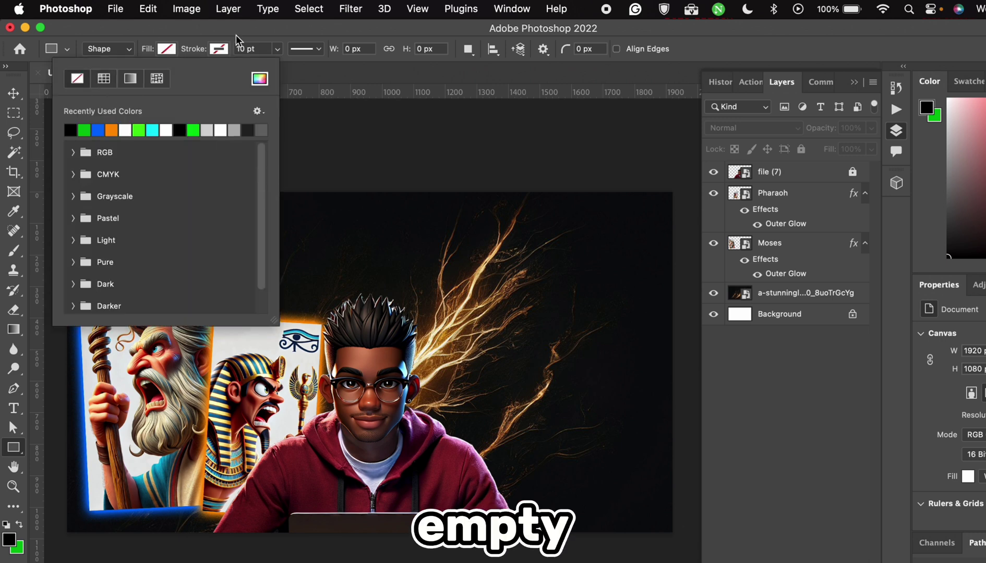
pyautogui.click(218, 49)
pyautogui.click(274, 130)
pyautogui.moveTo(455, 265)
pyautogui.mouseDown()
pyautogui.moveTo(643, 314)
pyautogui.moveTo(649, 336)
pyautogui.mouseUp()
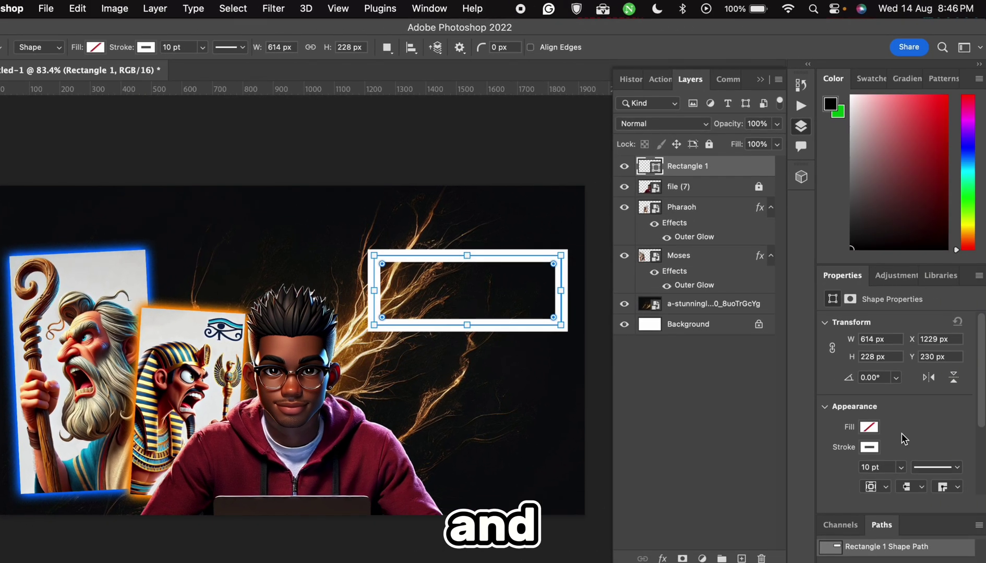
# Set the white rectangle's stroke width to 3.09 pt and round its corners.
pyautogui.scroll(-3, 901, 433)
pyautogui.moveTo(901, 388); pyautogui.dragTo(893, 406)
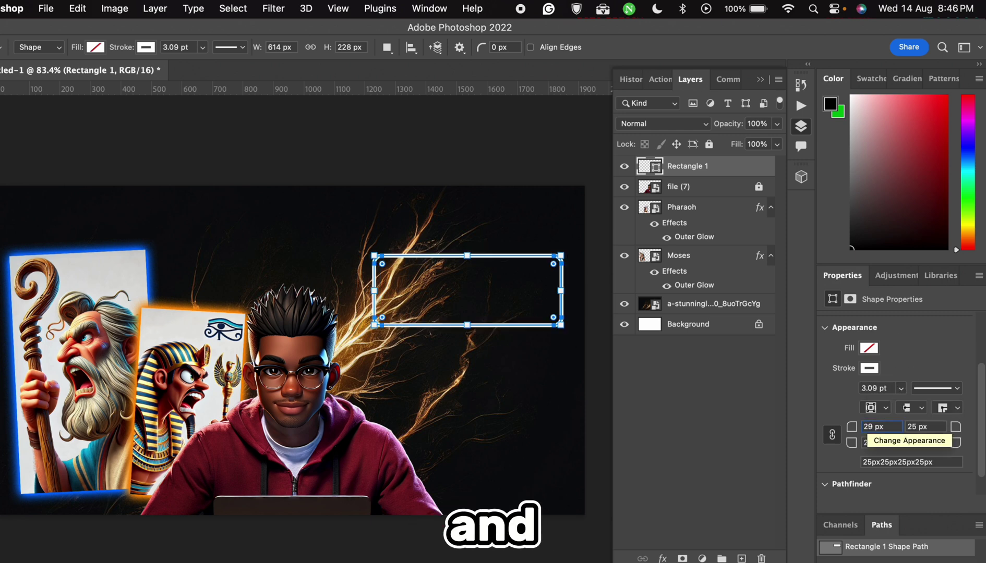
pyautogui.press('BackSpace')
pyautogui.press('Return')
# Undo the accidental move of the golden-streak background image and lock its layer.
pyautogui.press('v')
pyautogui.moveTo(499, 262); pyautogui.dragTo(509, 307)
pyautogui.press('super+z')
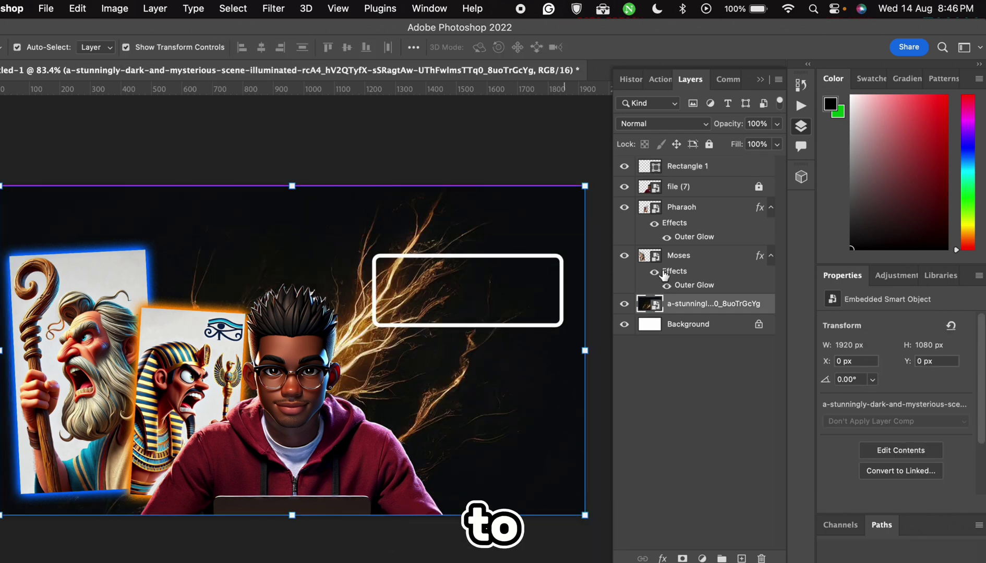
pyautogui.click(709, 144)
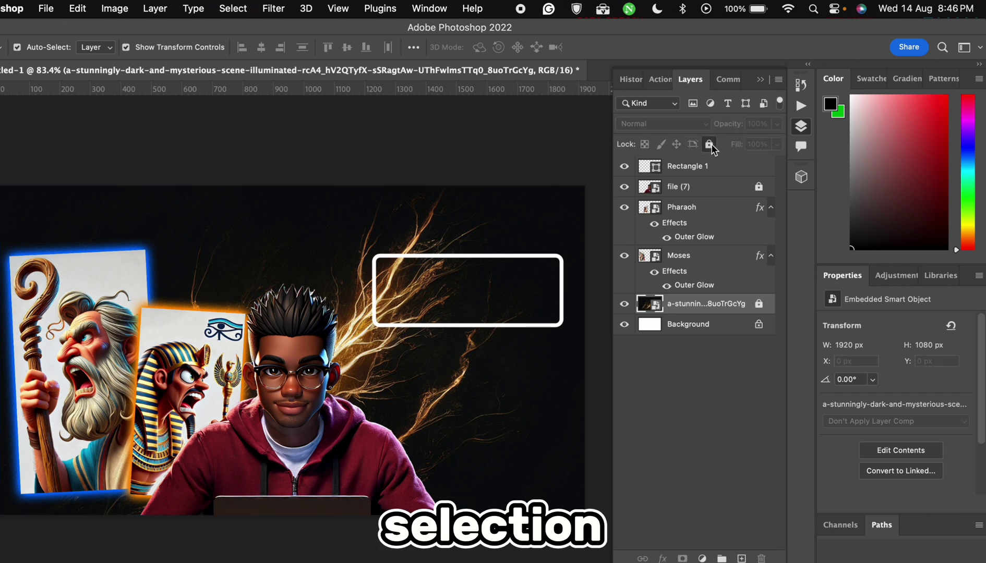
# Move the rounded rectangle slightly down and rotate it about 15° counterclockwise.
pyautogui.click(680, 168)
pyautogui.moveTo(498, 261); pyautogui.dragTo(509, 317)
pyautogui.hotkey('ctrl', 't')
pyautogui.moveTo(582, 392); pyautogui.dragTo(589, 357)
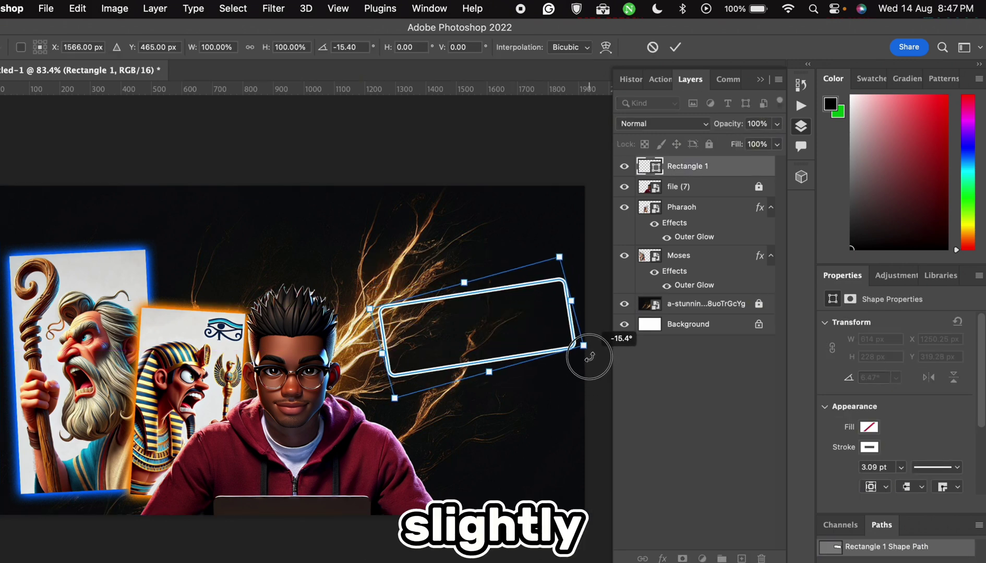
pyautogui.moveTo(523, 288)
pyautogui.mouseDown()
pyautogui.moveTo(505, 283)
pyautogui.moveTo(517, 286)
pyautogui.mouseUp()
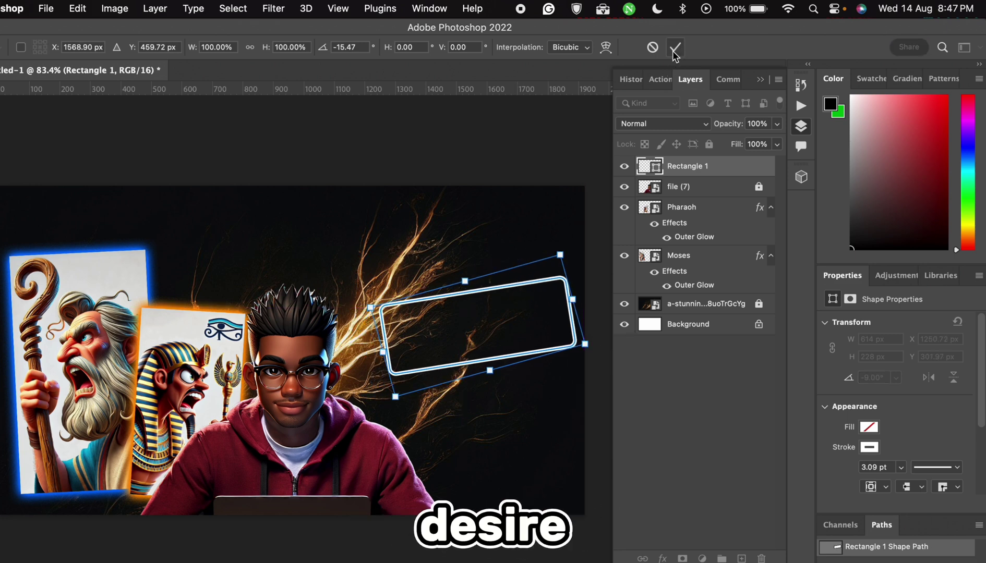
pyautogui.click(675, 48)
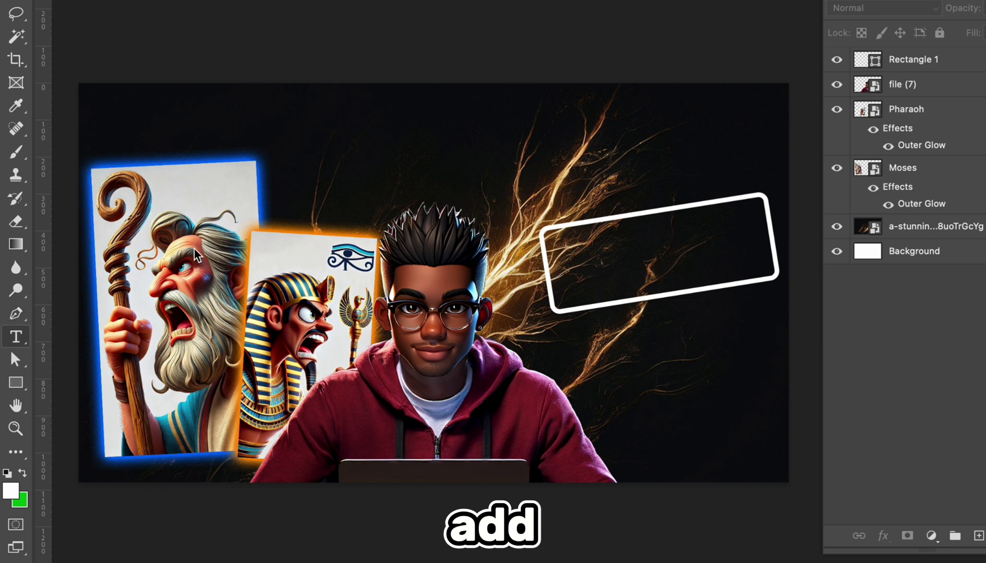
# Add the white text "25M" as a horizontal text box near the rounded rectangle.
pyautogui.rightClick(16, 336)
pyautogui.click(94, 334)
pyautogui.moveTo(577, 253); pyautogui.dragTo(761, 347)
pyautogui.write('25M')
pyautogui.moveTo(576, 347); pyautogui.dragTo(516, 369)
pyautogui.press('super+Return')
# Scale the "25M" text down, tilt it to match the rounded rectangle and position it inside the frame.
pyautogui.press('super+t')
pyautogui.moveTo(761, 368); pyautogui.dragTo(619, 301)
pyautogui.moveTo(574, 281); pyautogui.dragTo(627, 282)
pyautogui.moveTo(690, 326); pyautogui.dragTo(698, 314)
pyautogui.moveTo(669, 243); pyautogui.dragTo(692, 230)
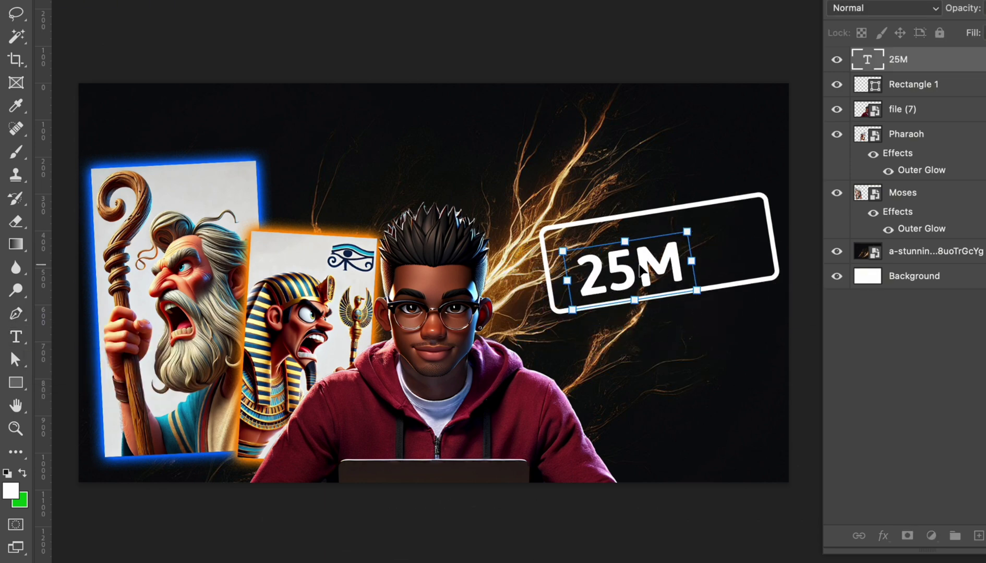
pyautogui.press('Return')
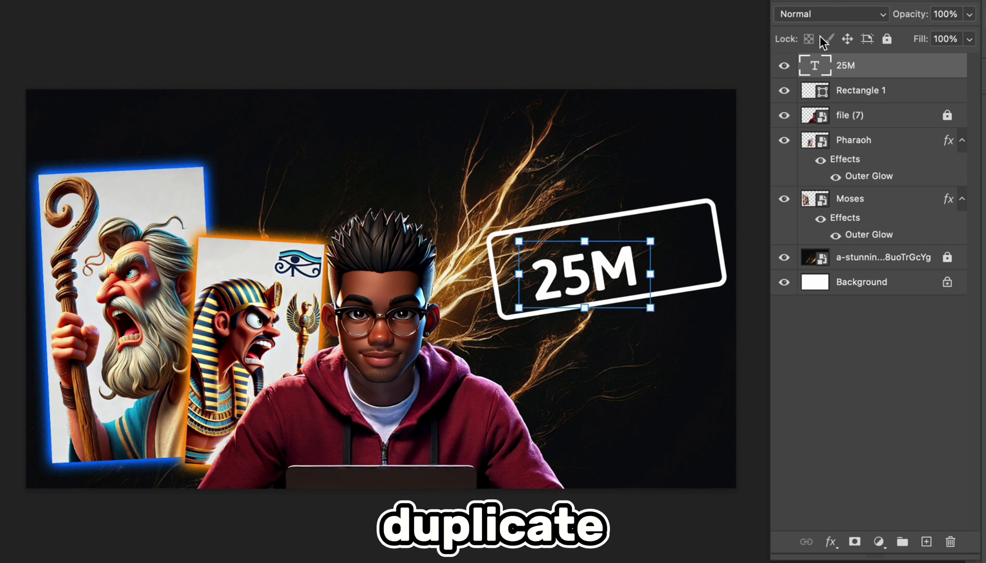
# Duplicate the "25M" text, change the copy to "Views" and place it above "25M" at about 38% scale.
pyautogui.hotkey('ctrl', 'j')
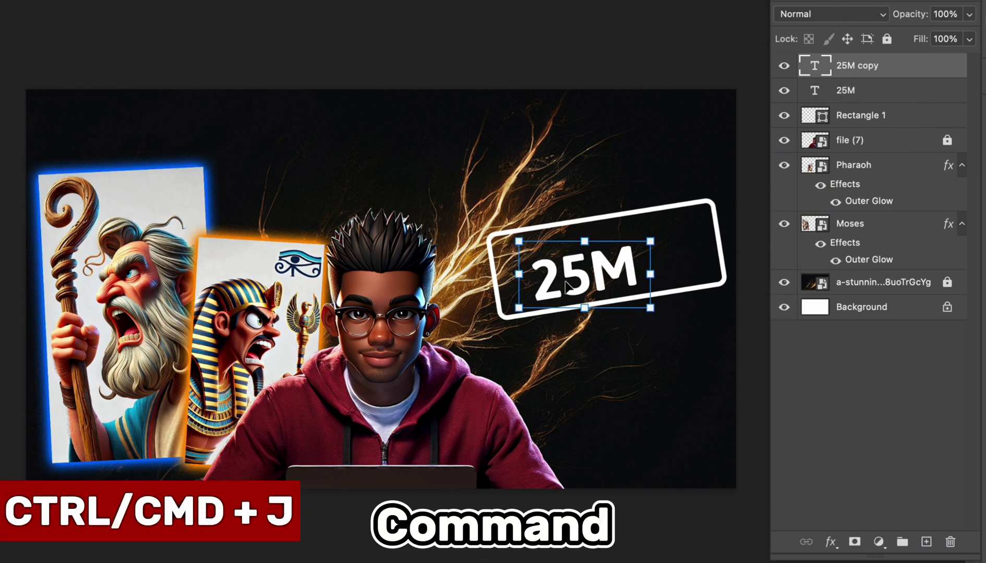
pyautogui.moveTo(566, 287); pyautogui.dragTo(550, 229)
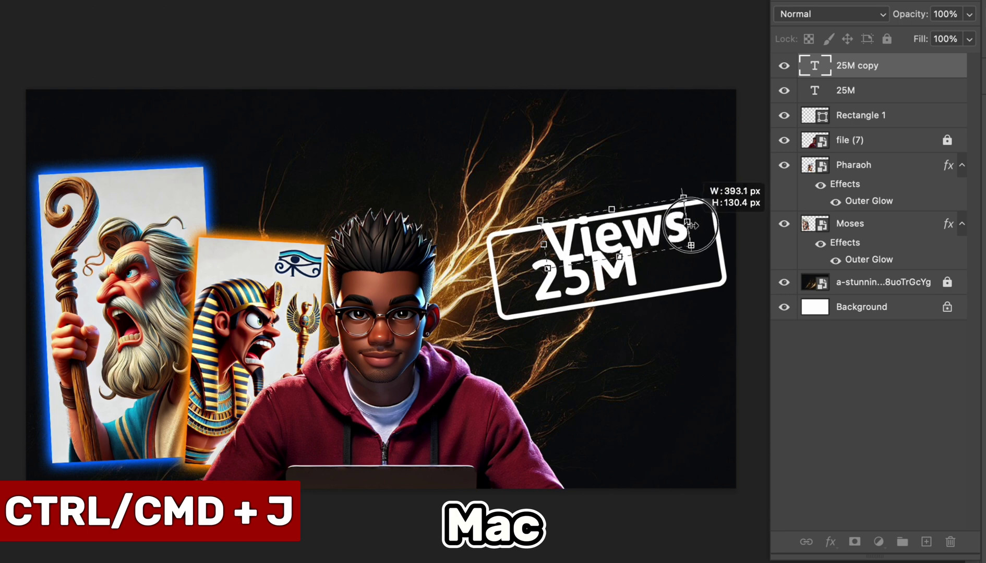
pyautogui.moveTo(700, 198); pyautogui.dragTo(604, 238)
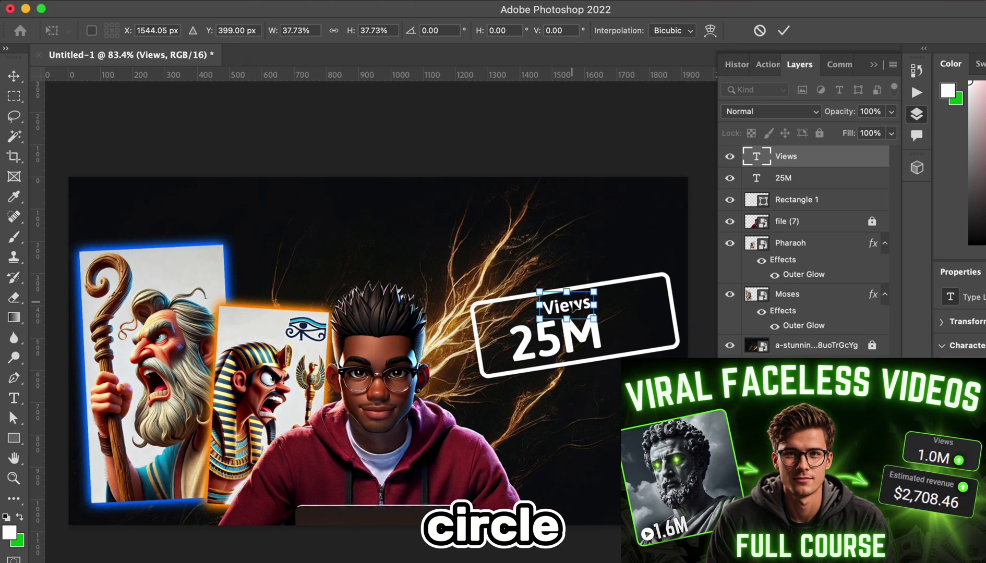
# Draw a green circle about 106 px wide with no stroke beside the "25M" text.
pyautogui.click(14, 441)
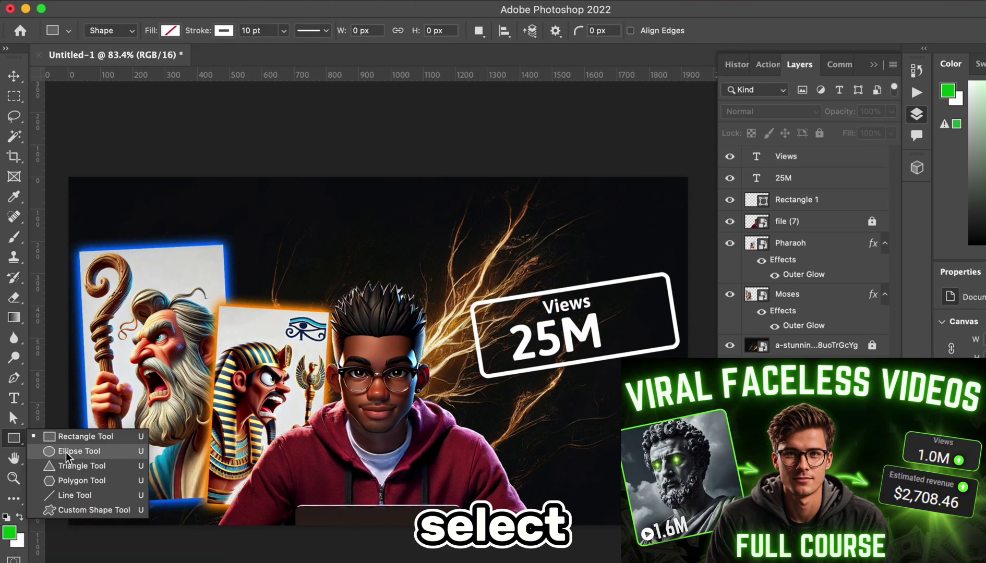
pyautogui.click(78, 452)
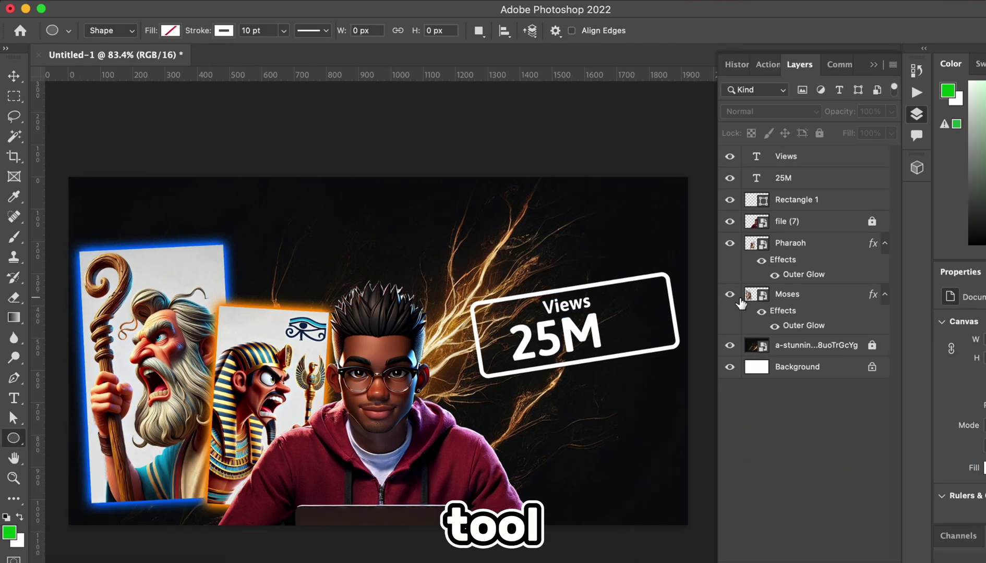
pyautogui.click(224, 31)
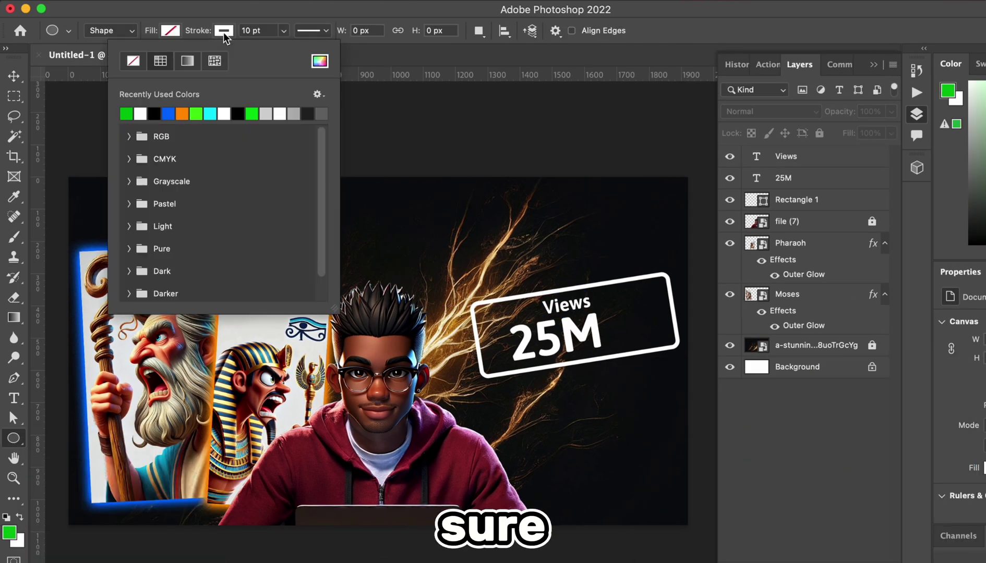
pyautogui.click(172, 29)
pyautogui.click(74, 110)
pyautogui.click(606, 312)
pyautogui.moveTo(606, 312); pyautogui.dragTo(641, 346)
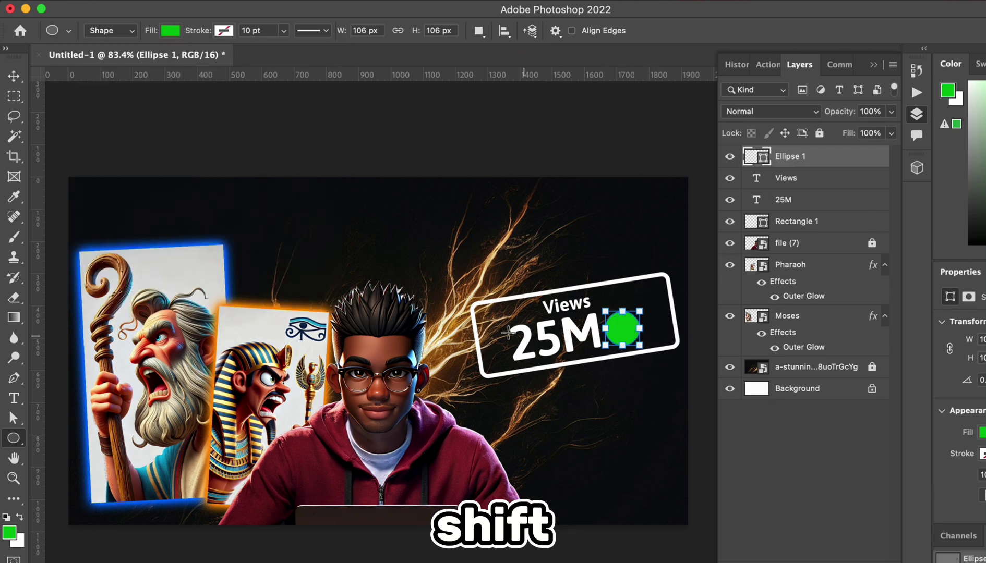
pyautogui.click(13, 76)
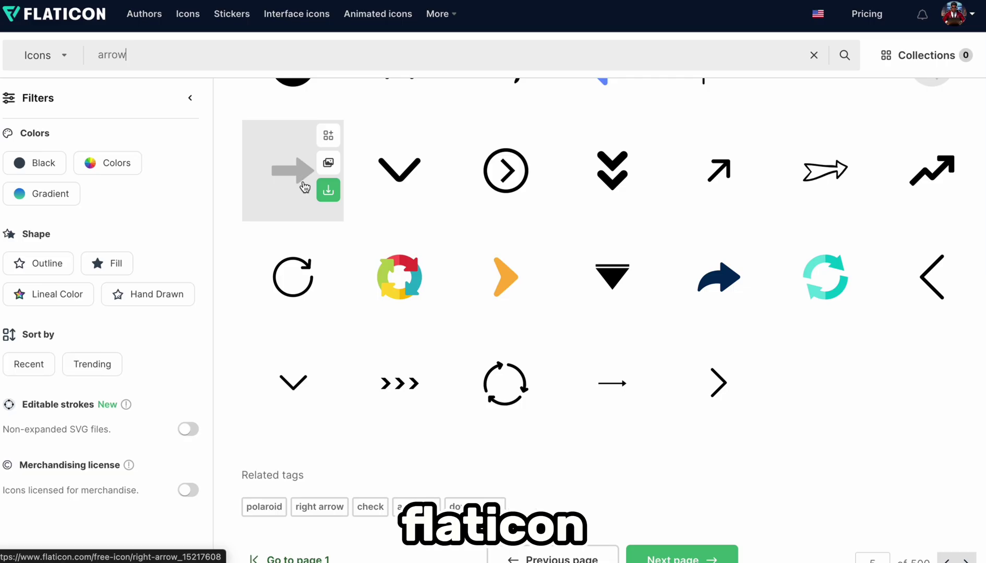
# Get the solid right-arrow icon from Flaticon, place it in the Photoshop thumbnail and scale it down over the views frame.
pyautogui.click(305, 187)
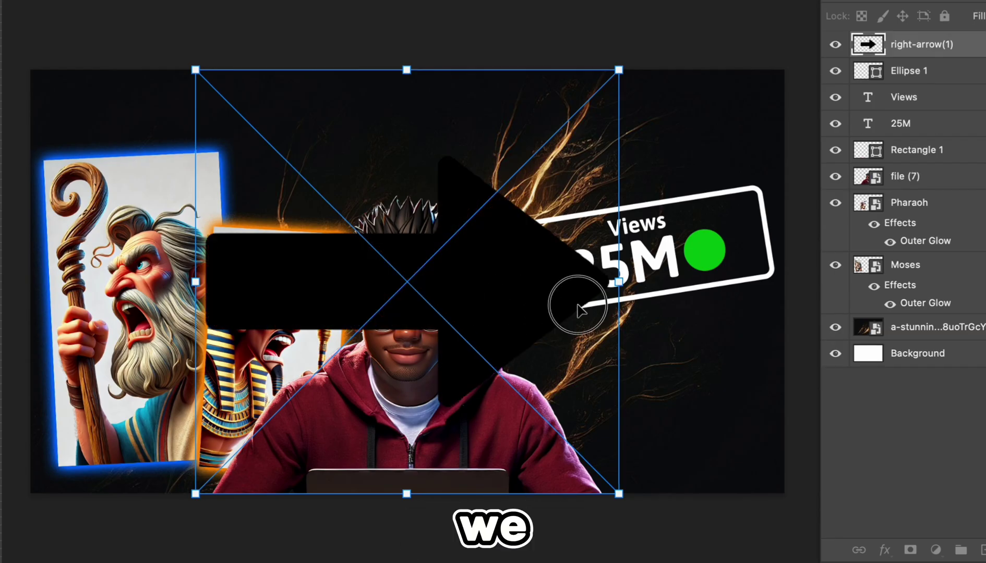
pyautogui.moveTo(579, 308); pyautogui.dragTo(621, 308)
pyautogui.moveTo(734, 493); pyautogui.dragTo(486, 346)
pyautogui.moveTo(458, 222); pyautogui.dragTo(653, 334)
# Apply a white (ffffff) Color Overlay layer style to the right-arrow icon.
pyautogui.rightClick(867, 44)
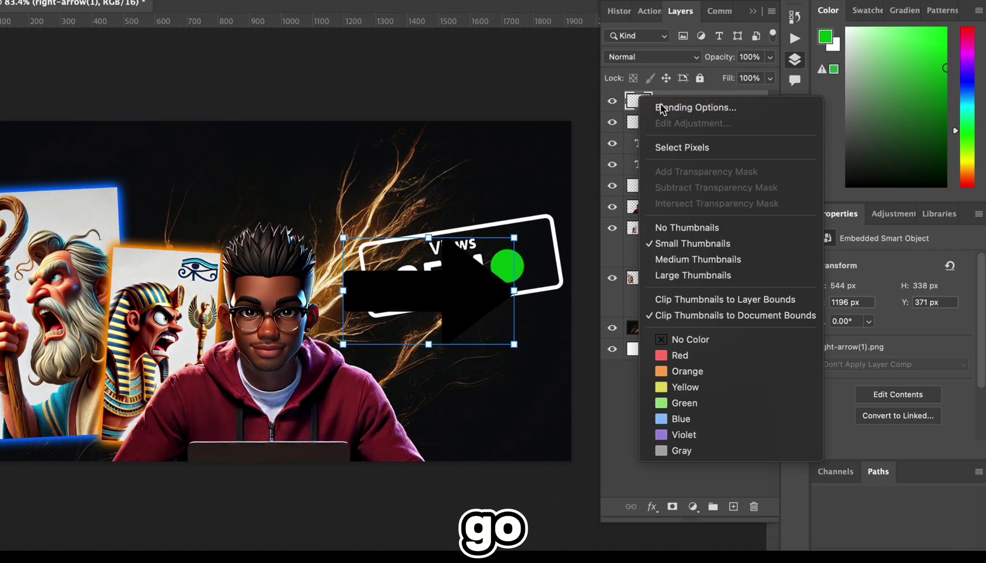
pyautogui.click(658, 107)
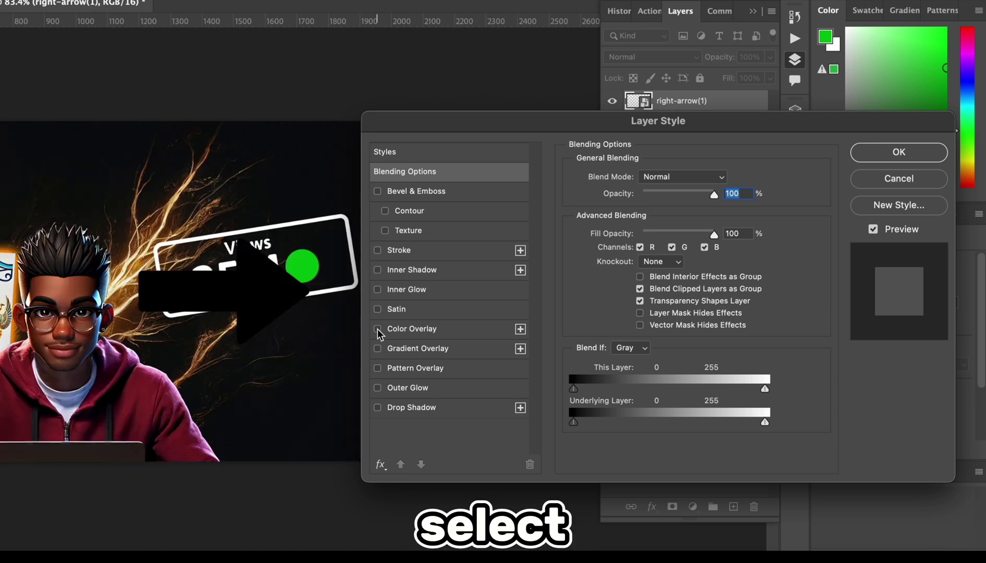
pyautogui.click(377, 329)
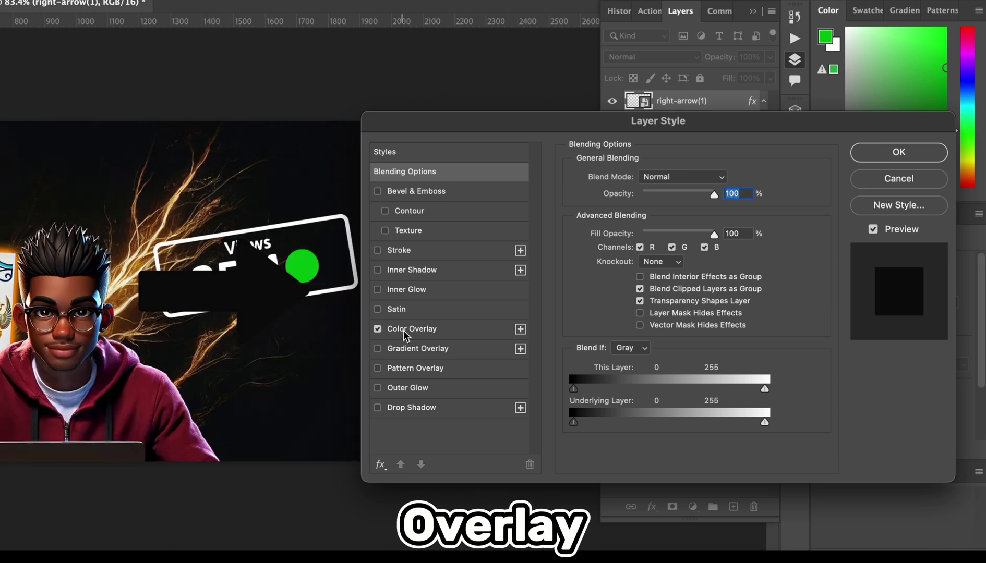
pyautogui.click(411, 328)
pyautogui.click(723, 178)
pyautogui.moveTo(728, 179); pyautogui.dragTo(513, 26)
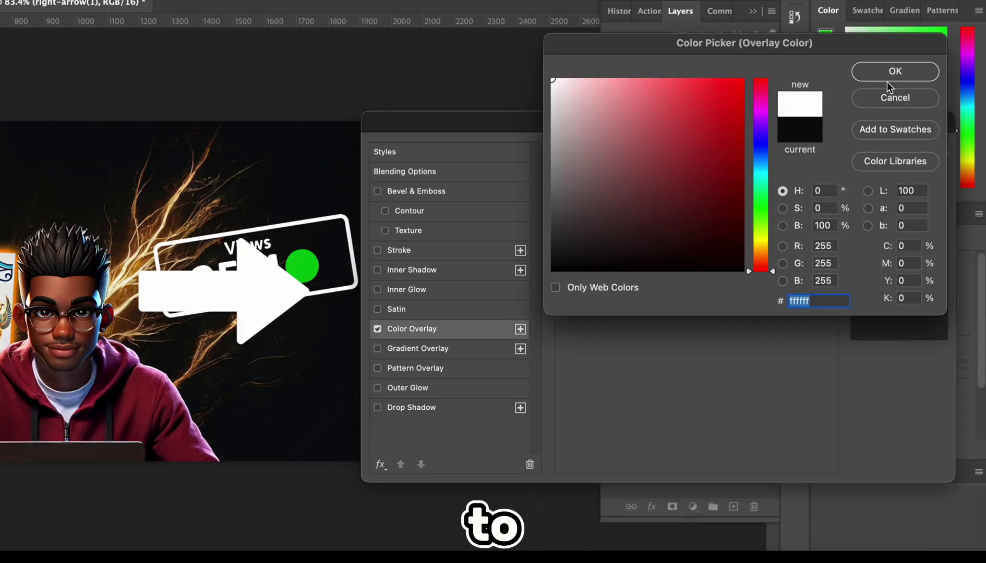
pyautogui.click(892, 73)
pyautogui.click(891, 152)
# Scale down the white arrow icon, rotate it to point upward and place it inside the green circle.
pyautogui.moveTo(224, 291); pyautogui.dragTo(255, 290)
pyautogui.moveTo(340, 375); pyautogui.dragTo(259, 290)
pyautogui.moveTo(227, 241); pyautogui.dragTo(307, 286)
pyautogui.moveTo(343, 328); pyautogui.dragTo(322, 237)
pyautogui.moveTo(257, 335); pyautogui.dragTo(310, 270)
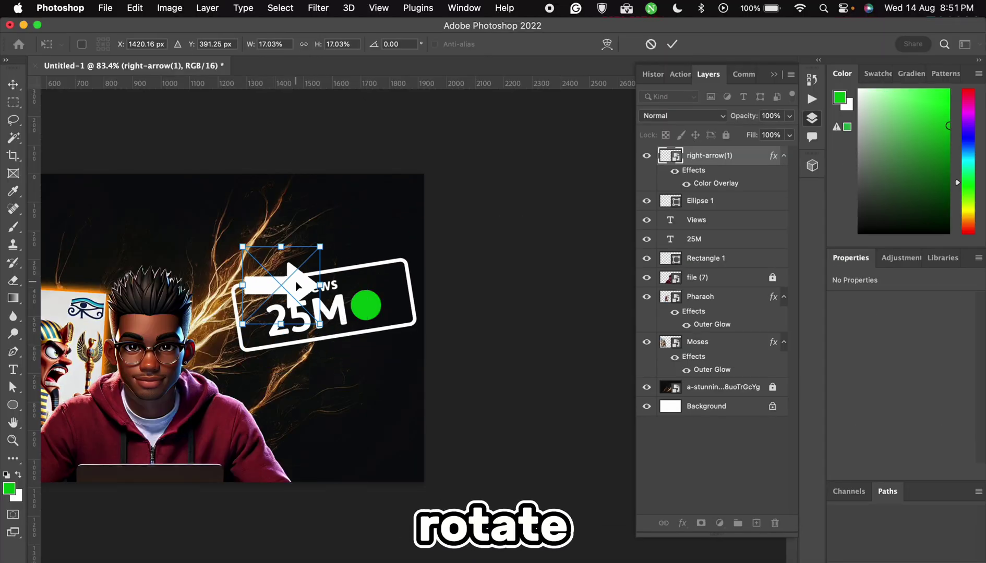
pyautogui.moveTo(372, 309); pyautogui.dragTo(374, 306)
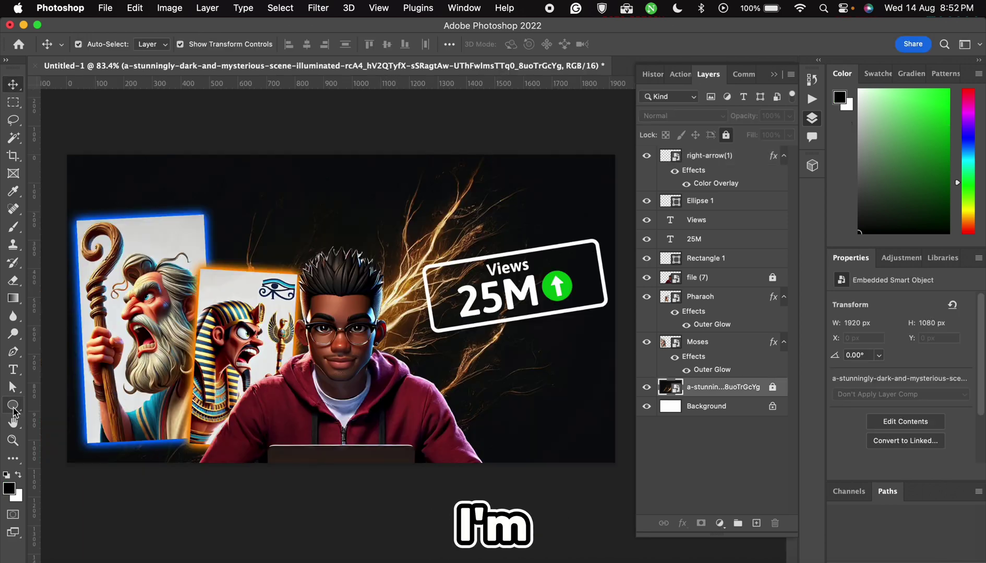
# Draw a black rectangle about 1992 × 1132 px over the golden-streak background, directly above its layer, and lower the rectangle's opacity.
pyautogui.click(13, 404)
pyautogui.click(35, 403)
pyautogui.moveTo(56, 149); pyautogui.dragTo(624, 472)
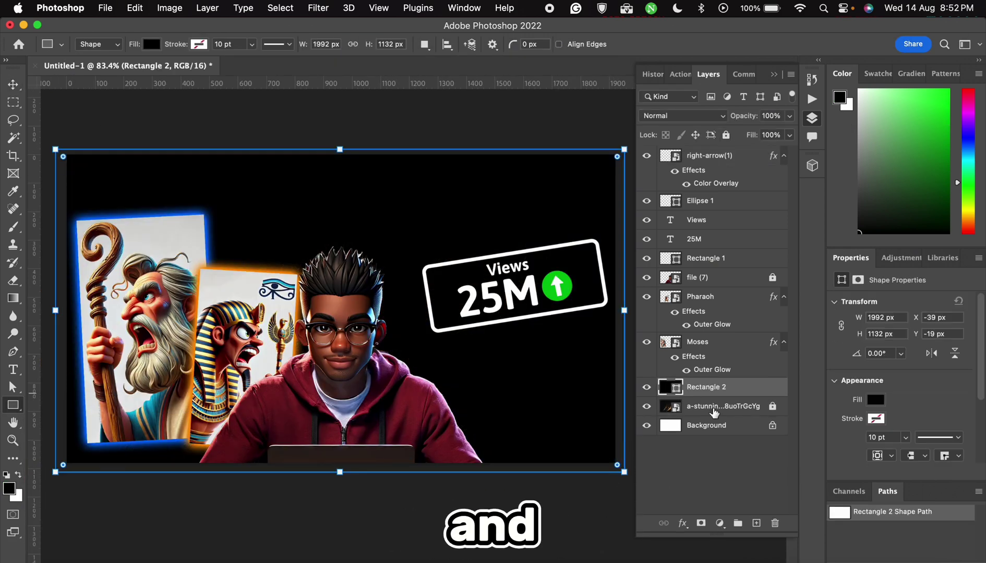
pyautogui.press('v')
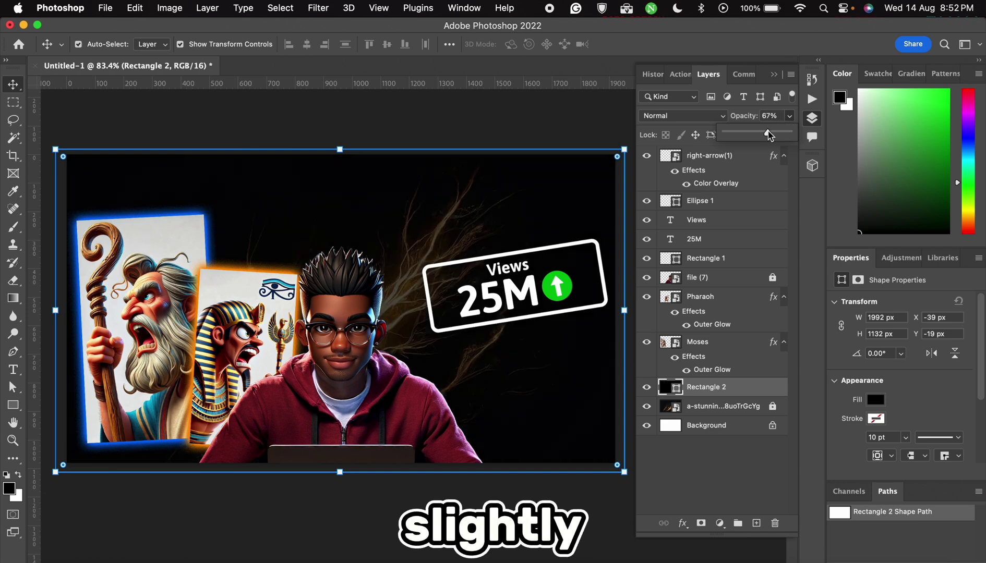
pyautogui.moveTo(757, 136); pyautogui.dragTo(754, 136)
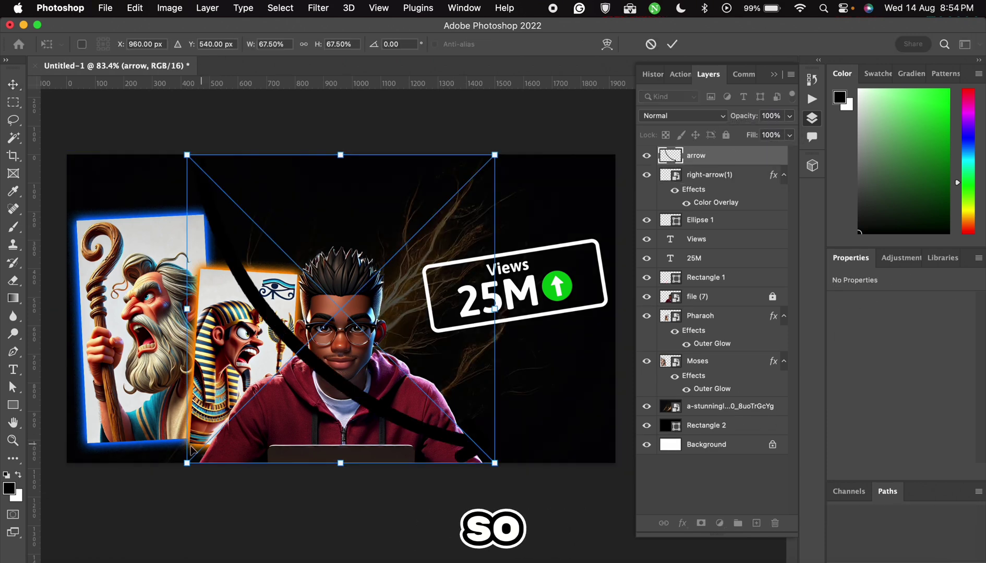
# Flip and shrink the curved arrow to about 550 × 439 px, and give it a white Color Overlay.
pyautogui.moveTo(187, 474); pyautogui.dragTo(497, 323)
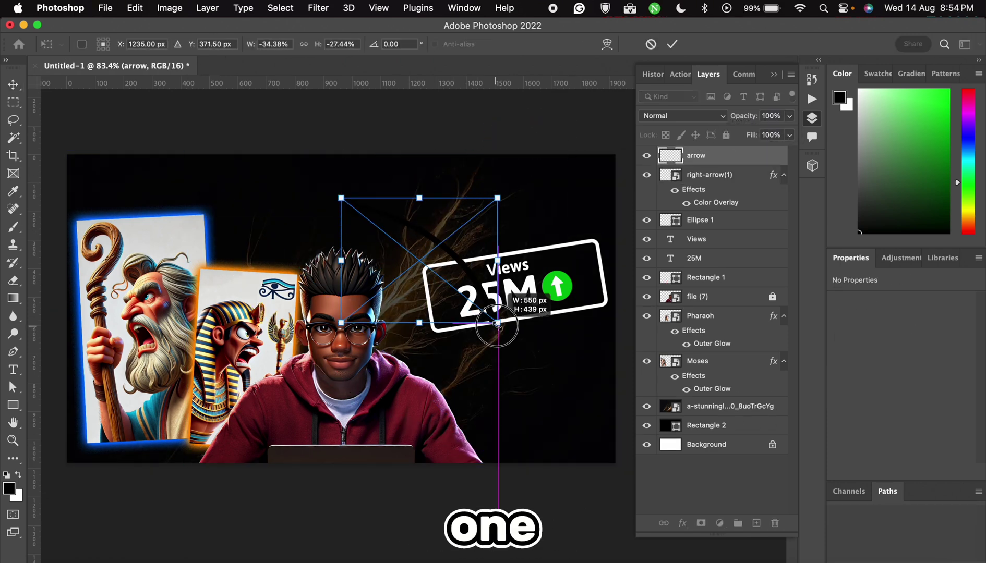
pyautogui.click(672, 44)
pyautogui.rightClick(679, 156)
pyautogui.click(716, 165)
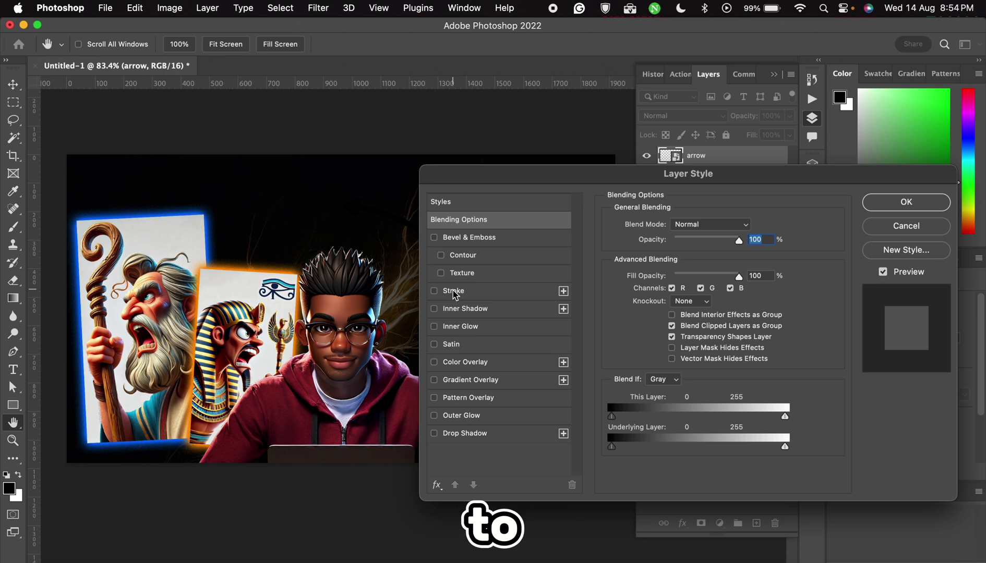
pyautogui.click(440, 370)
pyautogui.click(896, 204)
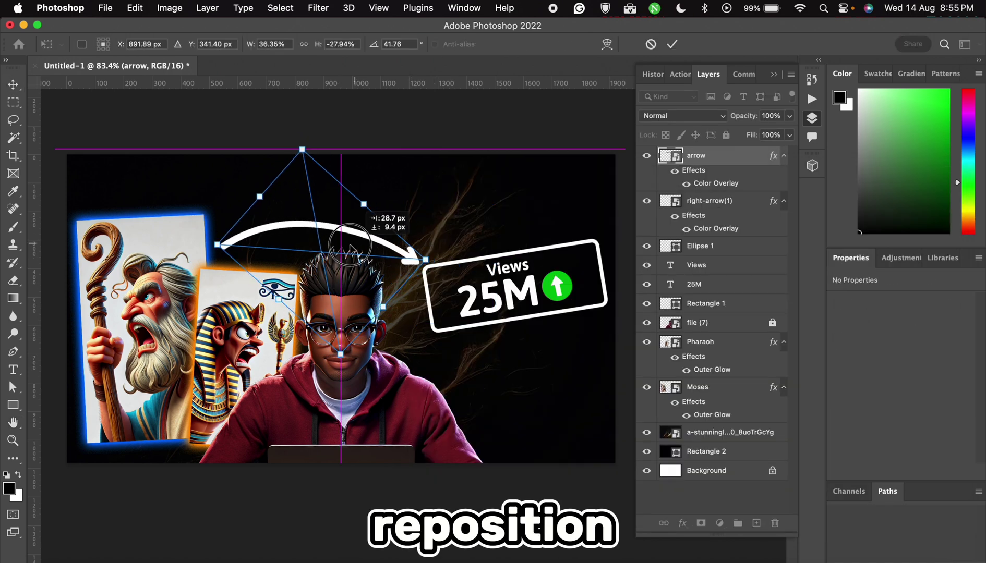
# Shift the Pharaoh portrait about 82 px toward Moses and place the curved arrow beneath the Moses layer, pointing at the views frame.
pyautogui.press('Return')
pyautogui.moveTo(235, 365); pyautogui.dragTo(206, 365)
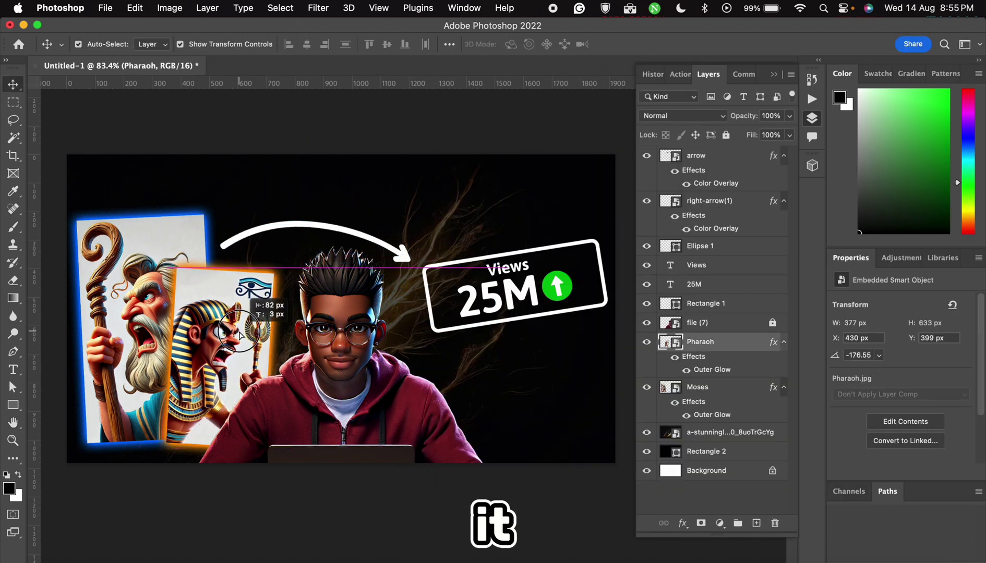
pyautogui.click(313, 230)
pyautogui.hotkey('ctrl', 't')
pyautogui.moveTo(307, 238); pyautogui.dragTo(348, 271)
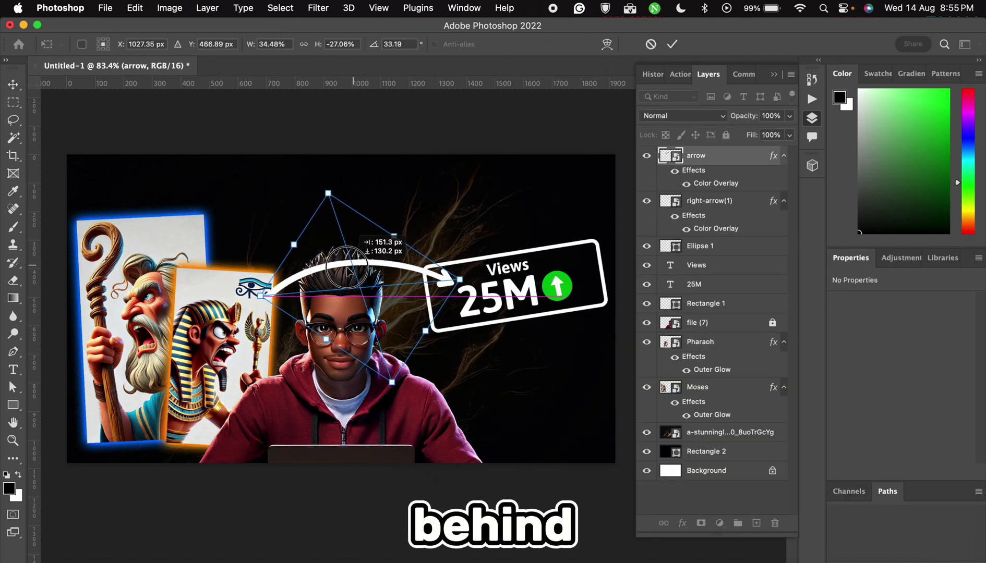
pyautogui.press('Return')
pyautogui.moveTo(678, 155); pyautogui.dragTo(673, 426)
pyautogui.click(523, 129)
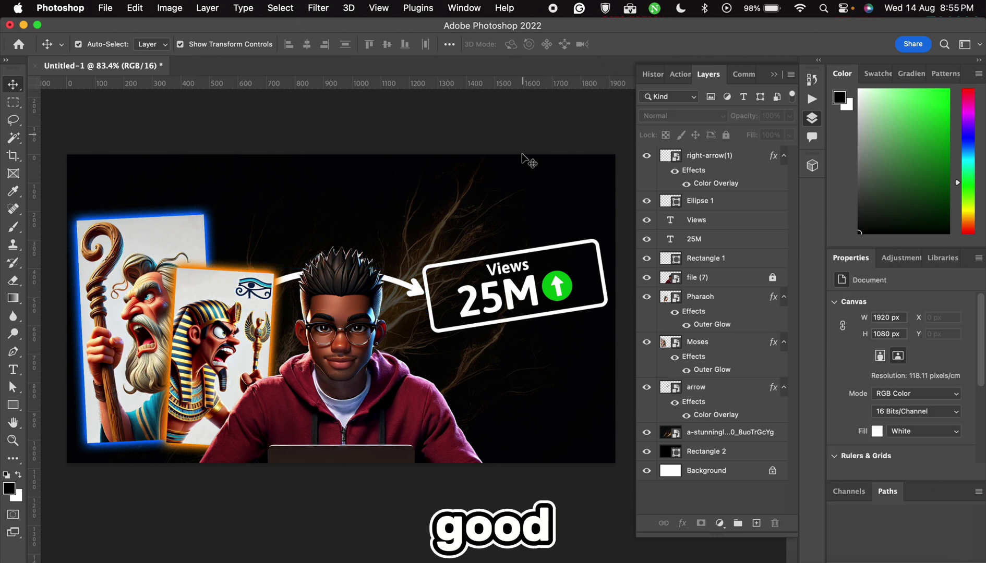
# Add an orange (ff9600) Outer Glow to the curved arrow at 100% opacity and 43 px size.
pyautogui.click(699, 388)
pyautogui.rightClick(670, 390)
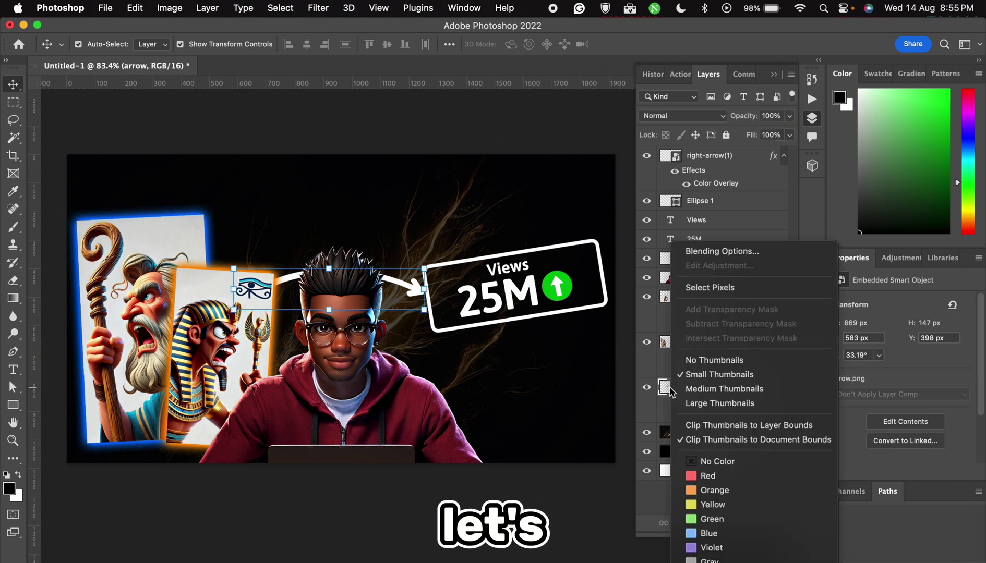
pyautogui.click(722, 251)
pyautogui.click(462, 411)
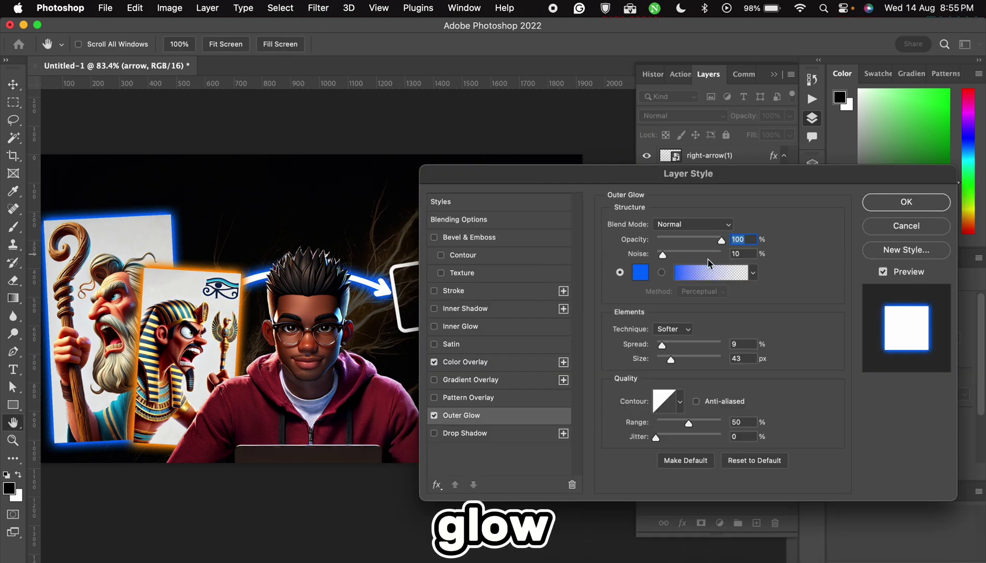
pyautogui.click(639, 276)
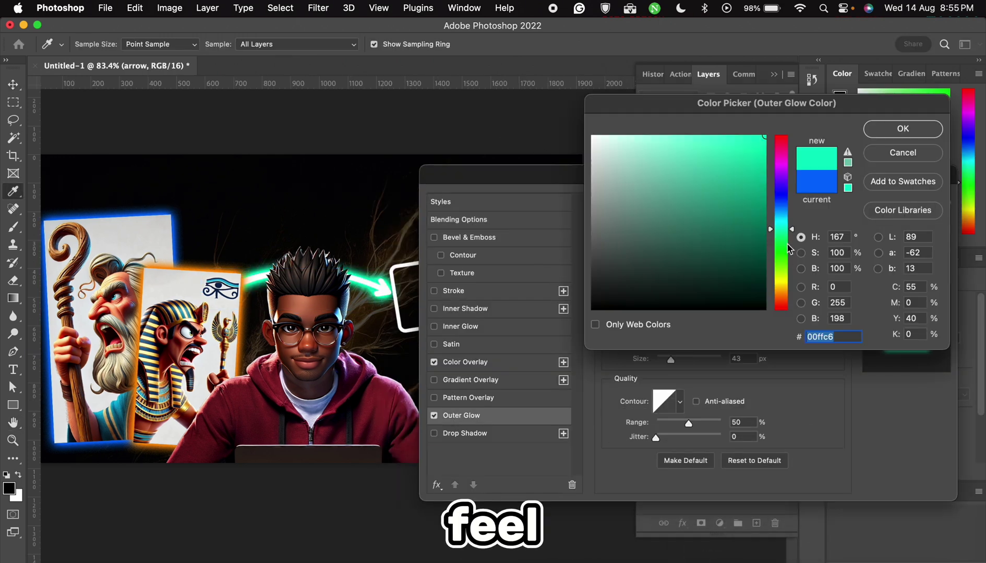
pyautogui.moveTo(788, 245); pyautogui.dragTo(788, 295)
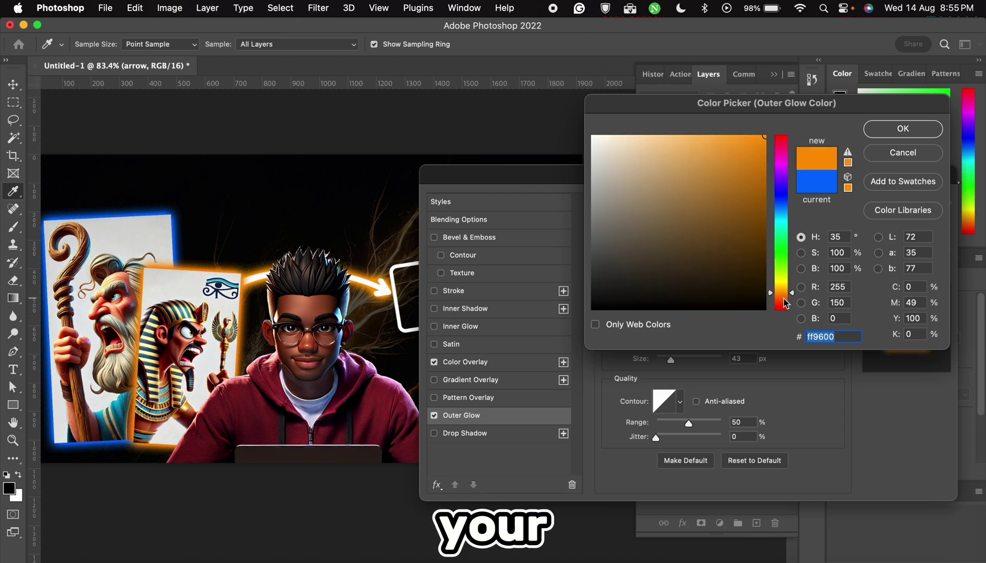
pyautogui.click(903, 128)
pyautogui.click(900, 201)
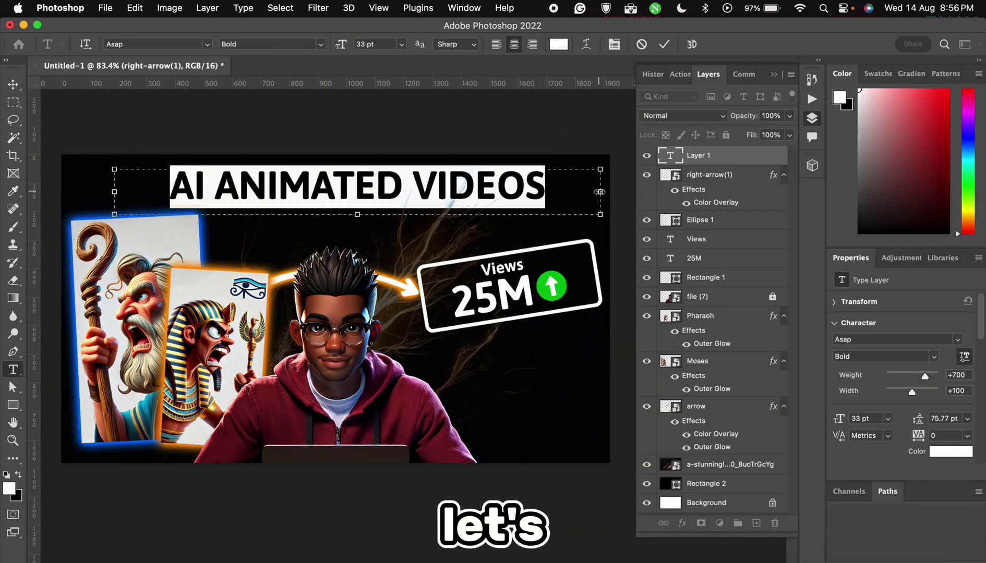
# Narrow the "AI ANIMATED VIDEOS" text box, scale the title to about 128% and center it across the top of the thumbnail.
pyautogui.moveTo(599, 192); pyautogui.dragTo(523, 190)
pyautogui.click(672, 51)
pyautogui.moveTo(540, 215); pyautogui.dragTo(627, 225)
pyautogui.moveTo(380, 191); pyautogui.dragTo(336, 189)
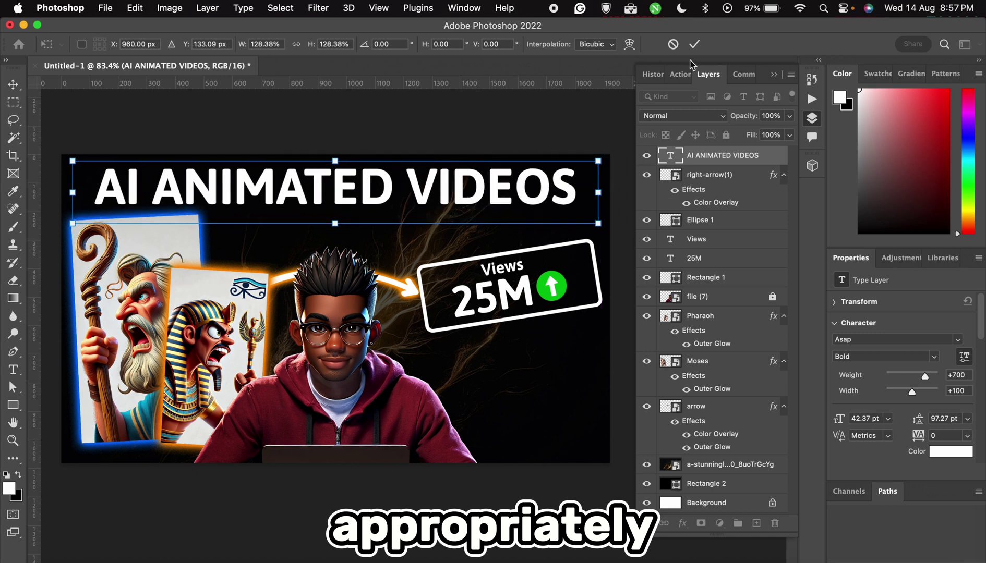
pyautogui.click(696, 47)
# Add a black Drop Shadow to the title with 100% opacity, 0 px distance, 8% spread and 106 px size.
pyautogui.rightClick(672, 156)
pyautogui.click(709, 158)
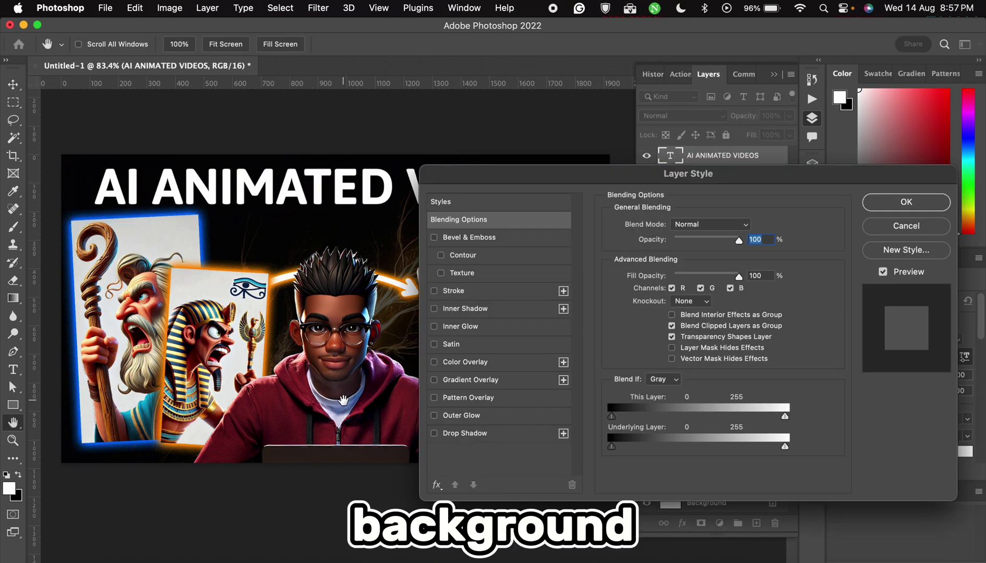
pyautogui.scroll(-3, 343, 401)
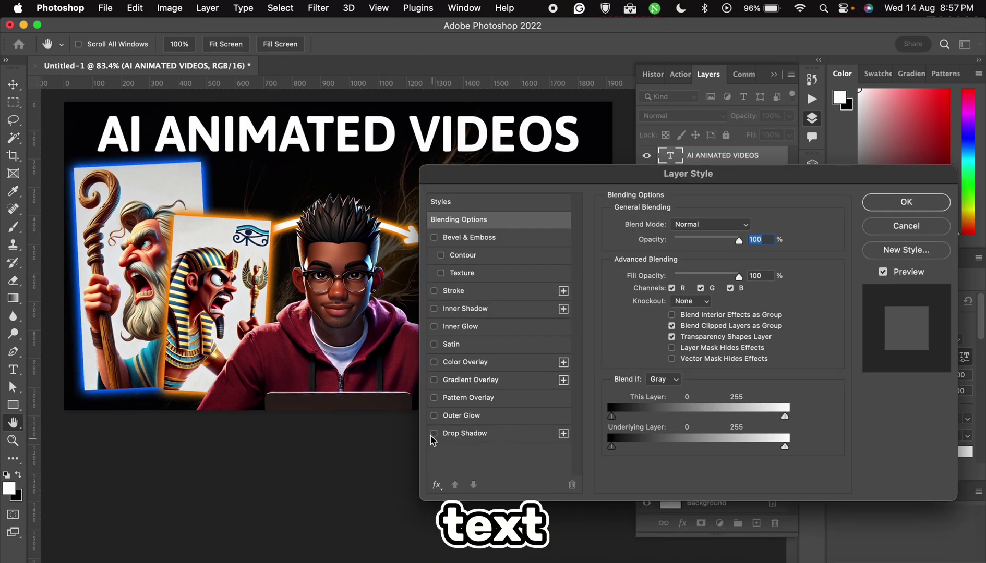
pyautogui.click(434, 434)
pyautogui.click(472, 434)
pyautogui.click(746, 226)
pyautogui.moveTo(648, 230); pyautogui.dragTo(564, 336)
pyautogui.click(915, 128)
pyautogui.moveTo(678, 316); pyautogui.dragTo(682, 317)
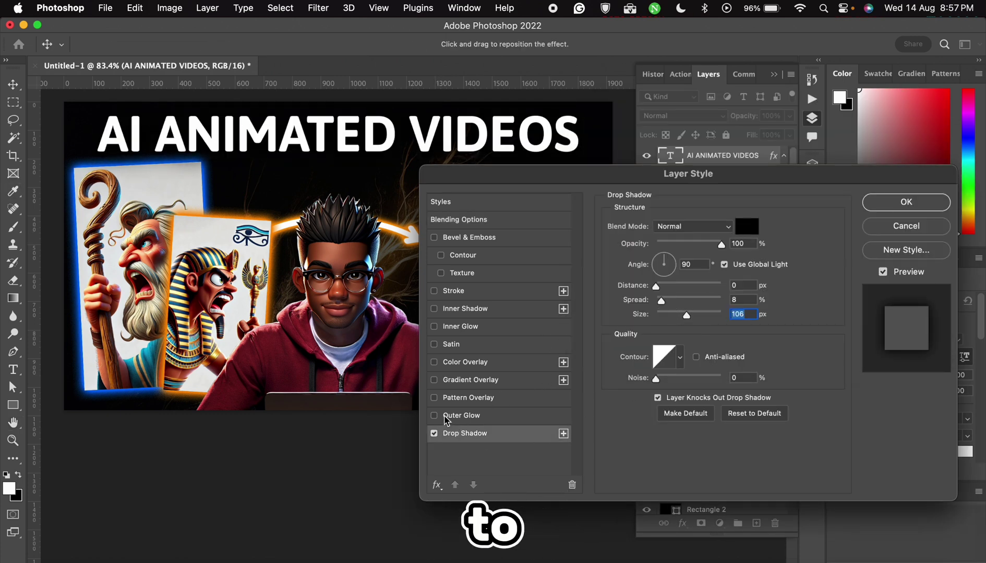
# Add an orange (ff9600) Outer Glow to the "AI ANIMATED VIDEOS" title.
pyautogui.click(452, 416)
pyautogui.click(640, 273)
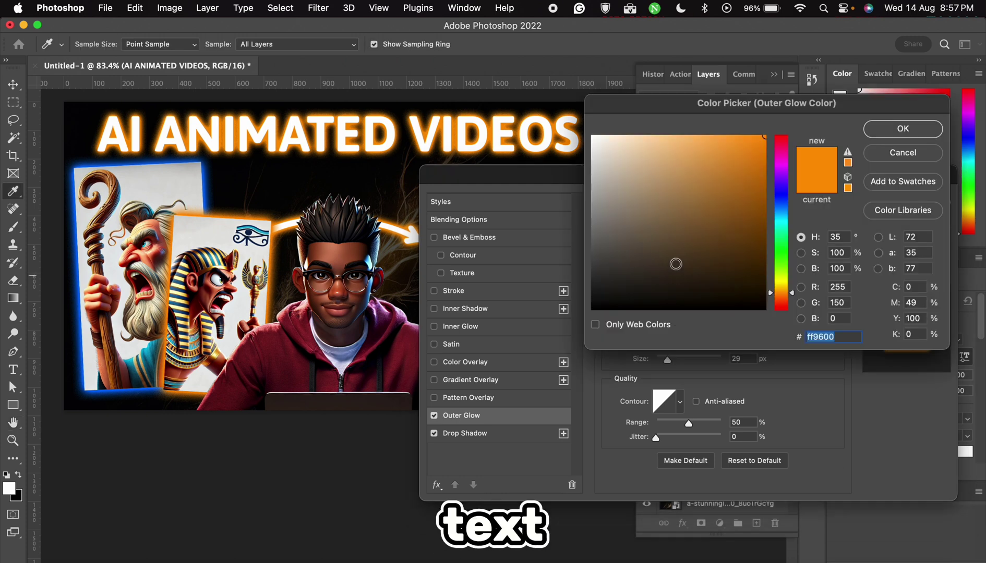
pyautogui.click(903, 129)
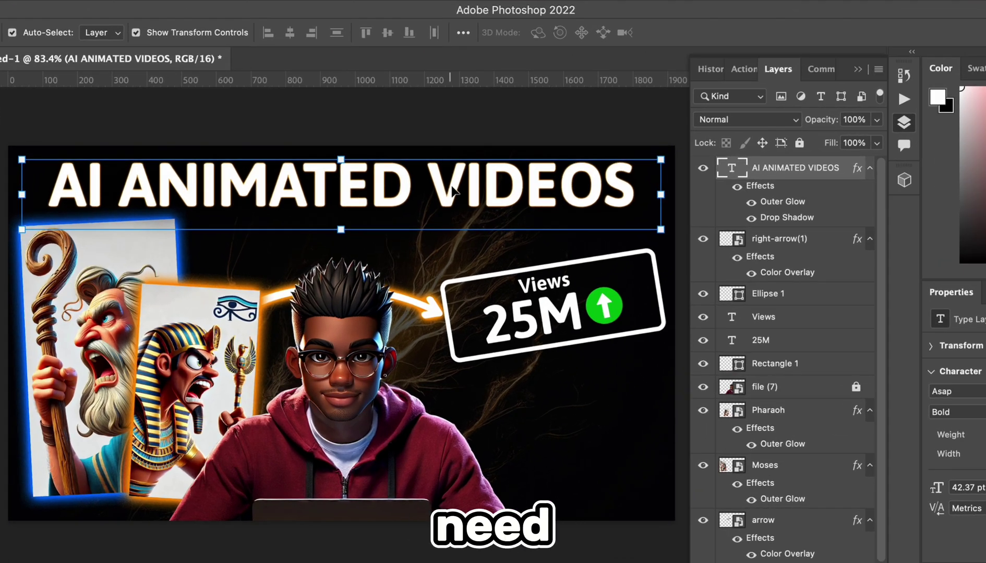
# Warp the "AI ANIMATED VIDEOS" title with a horizontal Arc style and a gentle upward bend.
pyautogui.doubleClick(454, 189)
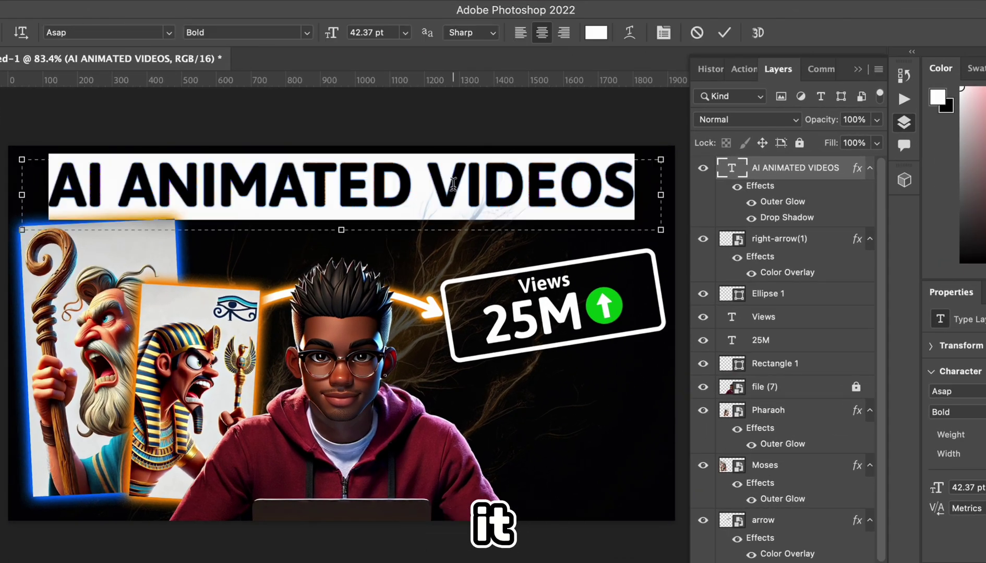
pyautogui.click(630, 32)
pyautogui.click(742, 334)
pyautogui.click(739, 357)
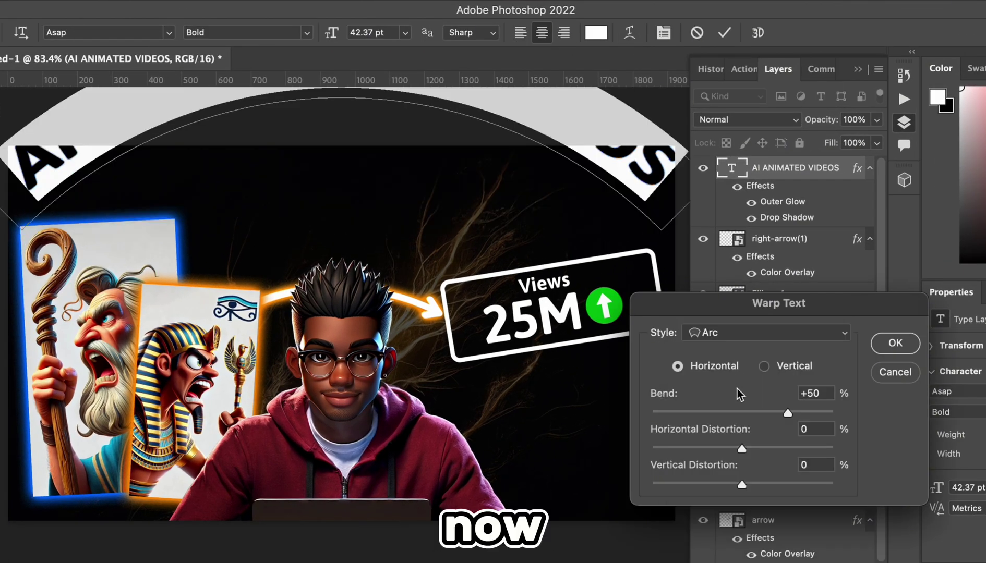
pyautogui.moveTo(784, 412); pyautogui.dragTo(746, 413)
# Add a Curves adjustment above the avatar, brighten it to an output of 199 and clip it to the avatar layer.
pyautogui.click(878, 294)
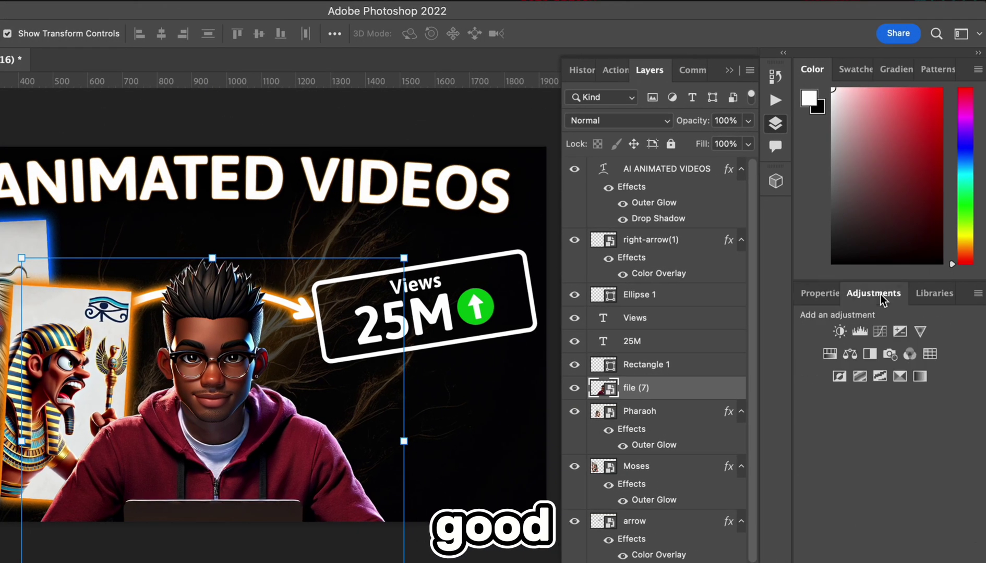
pyautogui.click(879, 332)
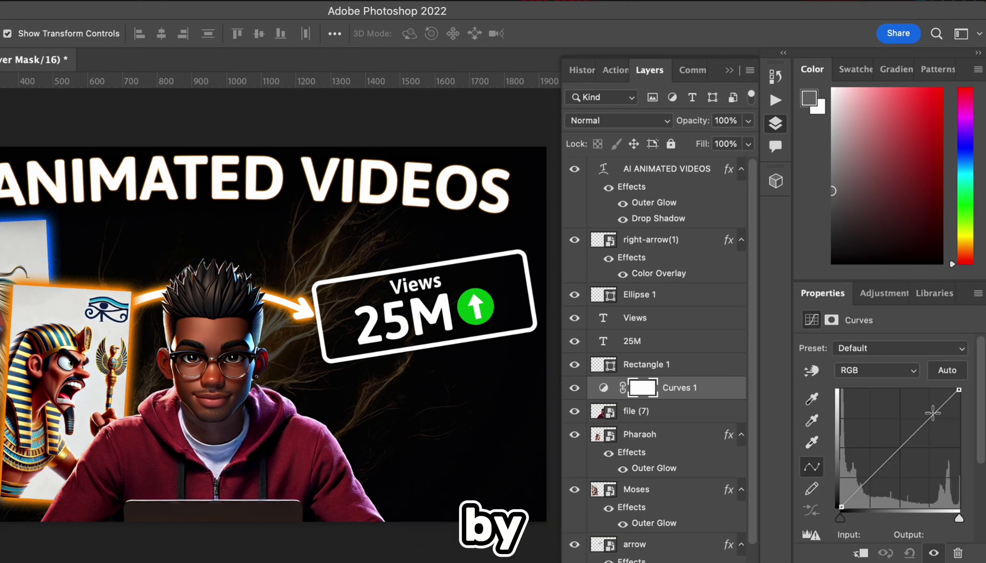
pyautogui.moveTo(924, 424); pyautogui.dragTo(901, 415)
pyautogui.rightClick(674, 387)
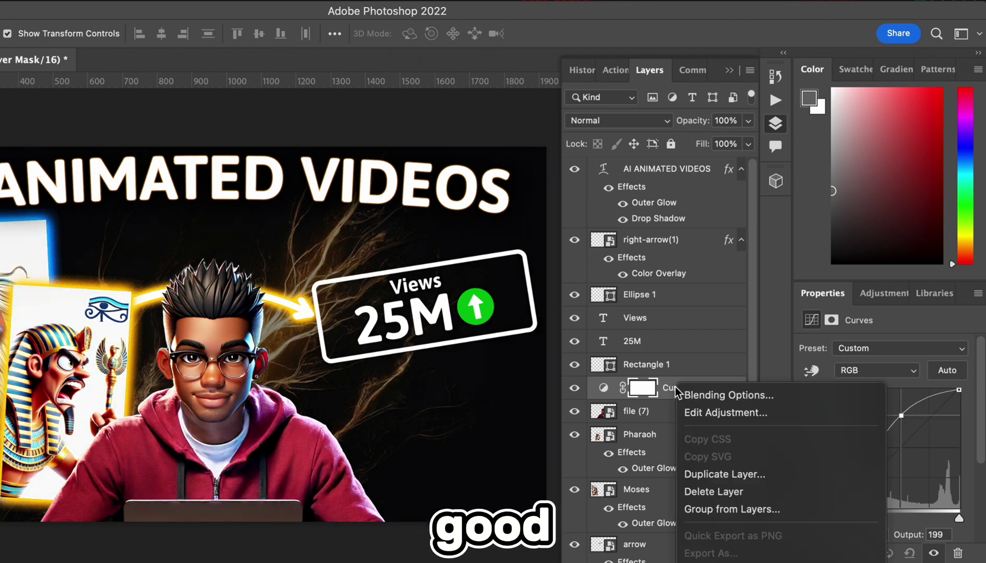
pyautogui.click(718, 215)
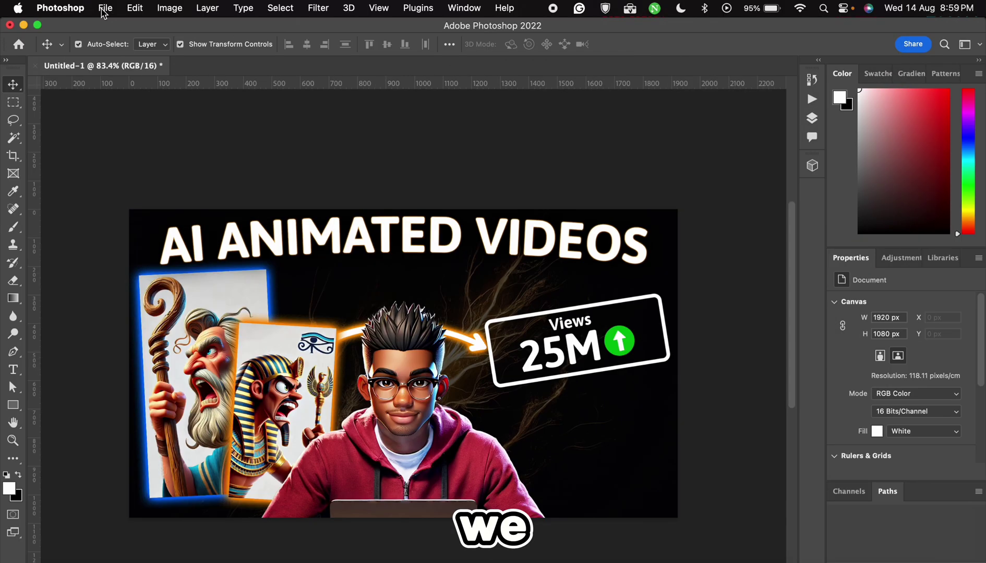
# Export the "AI ANIMATED VIDEOS" thumbnail.
pyautogui.click(105, 8)
pyautogui.moveTo(128, 211)
pyautogui.click(324, 223)
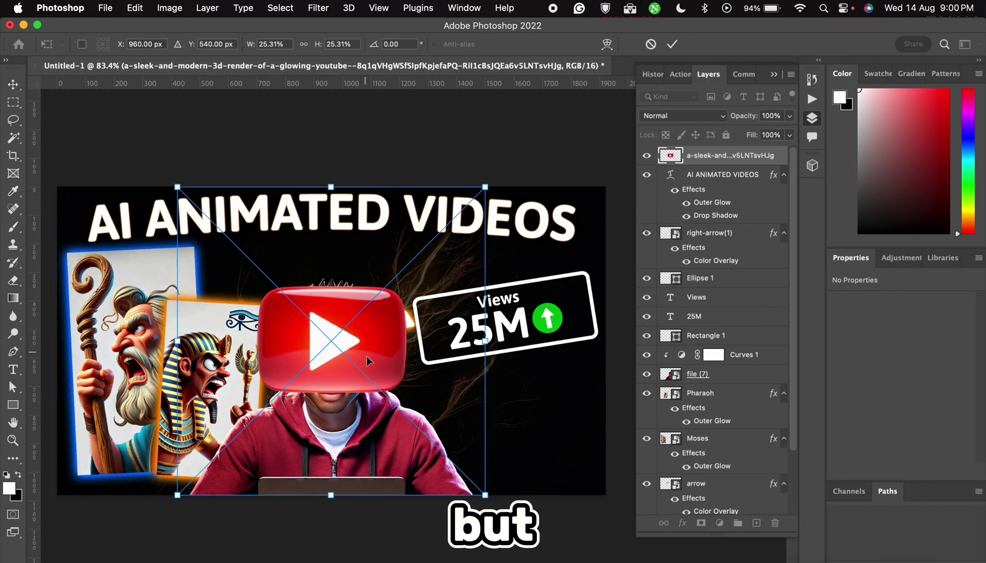
# Scale down the 3D YouTube play button and position it below the "25M Views" frame.
pyautogui.moveTo(234, 215); pyautogui.dragTo(431, 297)
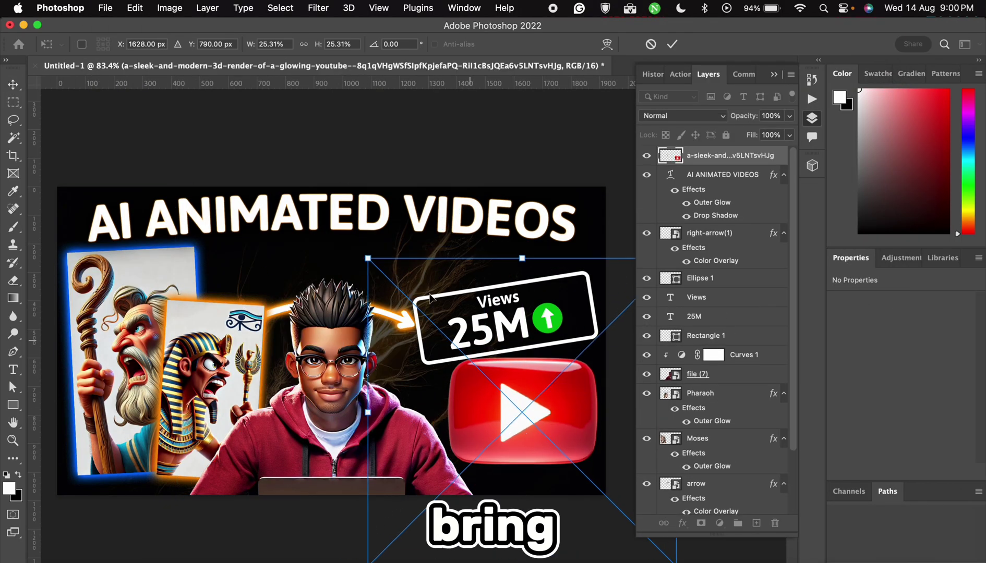
pyautogui.moveTo(369, 259); pyautogui.dragTo(463, 353)
pyautogui.moveTo(575, 452); pyautogui.dragTo(543, 420)
pyautogui.moveTo(430, 533); pyautogui.dragTo(506, 457)
pyautogui.moveTo(567, 384); pyautogui.dragTo(520, 408)
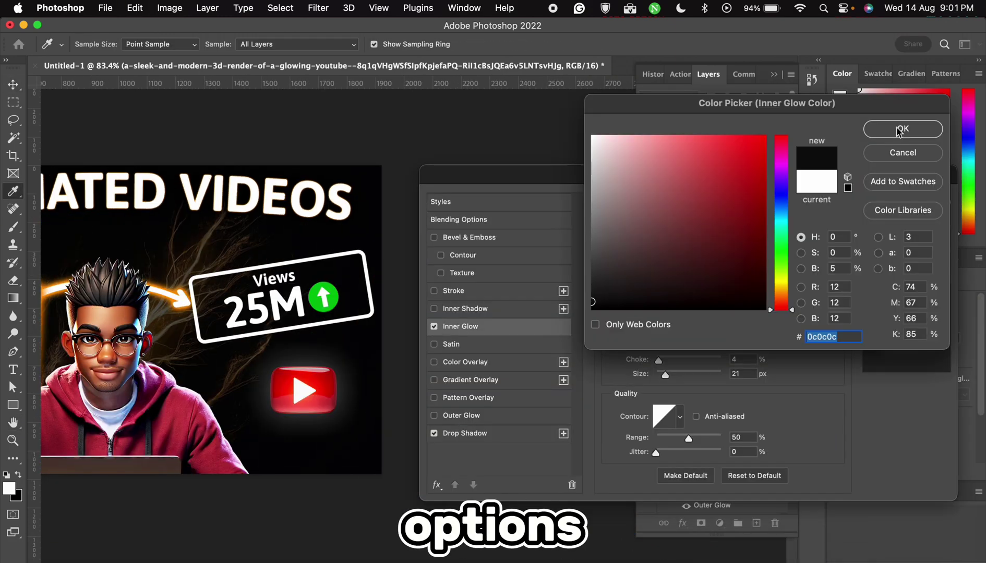
# Set the play button's Inner Glow colour to #0c0c0c and add an Outer Glow effect to it.
pyautogui.click(903, 129)
pyautogui.click(461, 416)
# Start exporting the finished "AI ANIMATED VIDEOS" thumbnail with Export As.
pyautogui.click(105, 8)
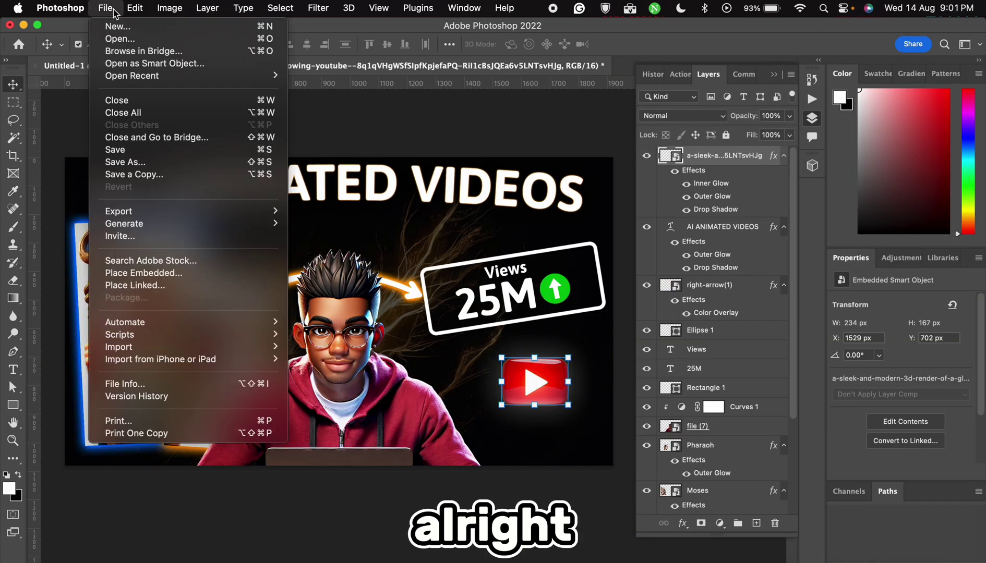
pyautogui.moveTo(118, 210)
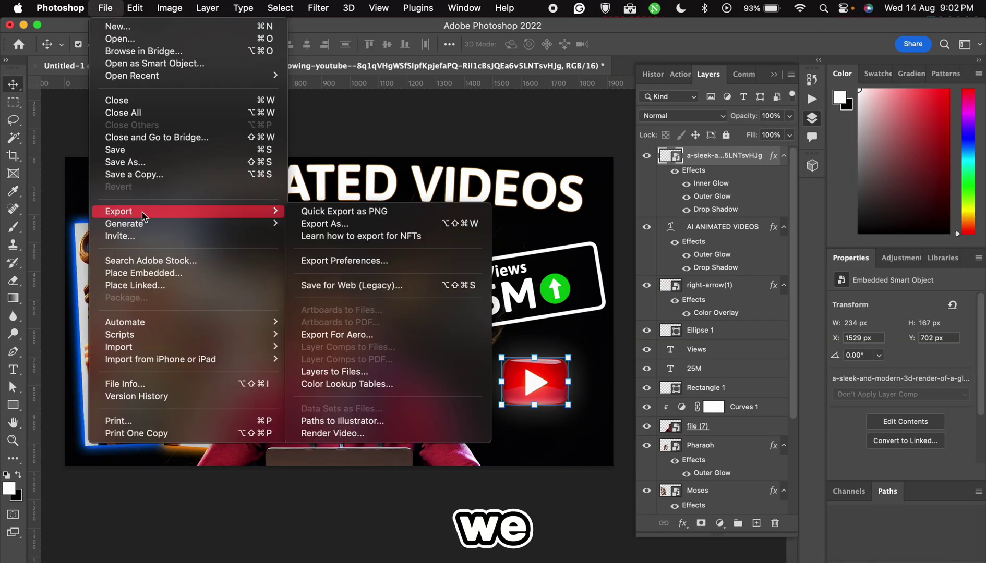
pyautogui.click(313, 223)
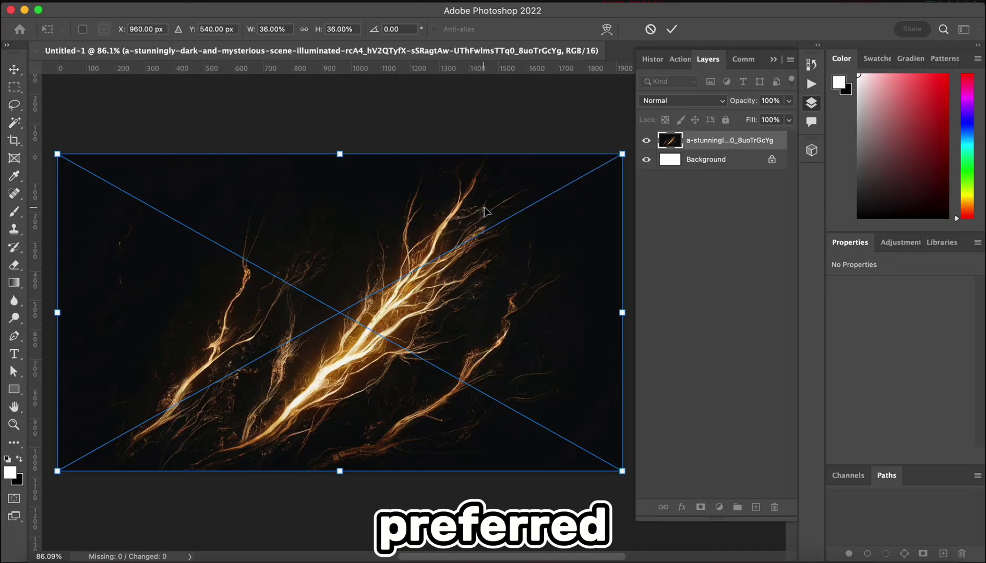
# Confirm the placed dark glowing-branches background at 36% scale and hide its layer.
pyautogui.click(673, 30)
pyautogui.click(696, 218)
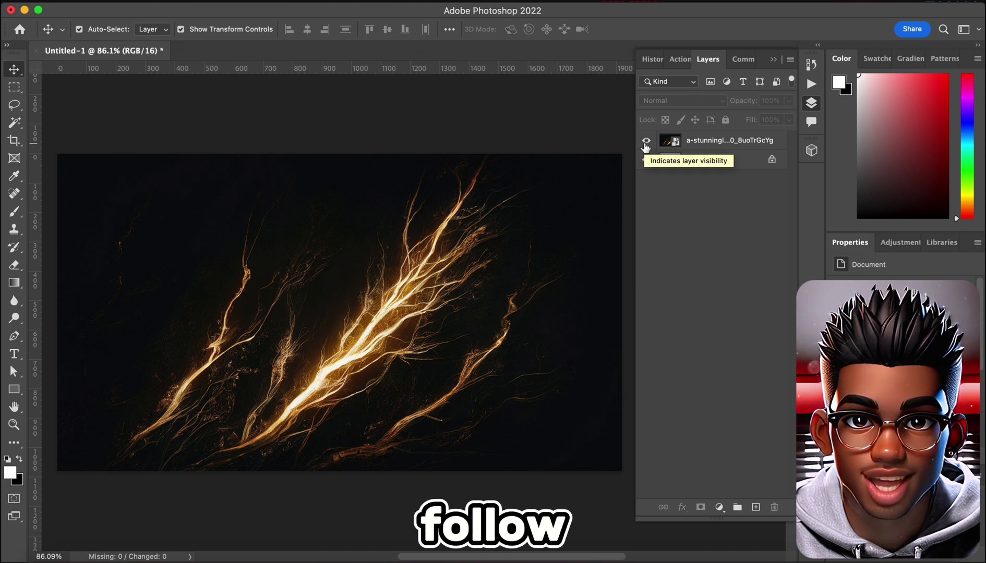
pyautogui.click(646, 141)
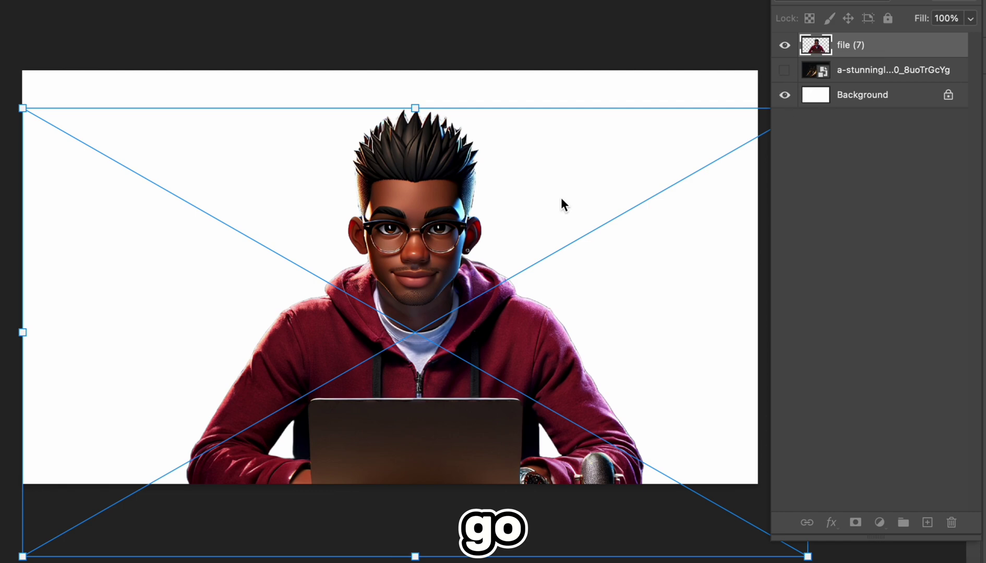
# Centre the avatar on the canvas and scale the money pile down into the canvas's lower-right area.
pyautogui.moveTo(431, 295); pyautogui.dragTo(408, 300)
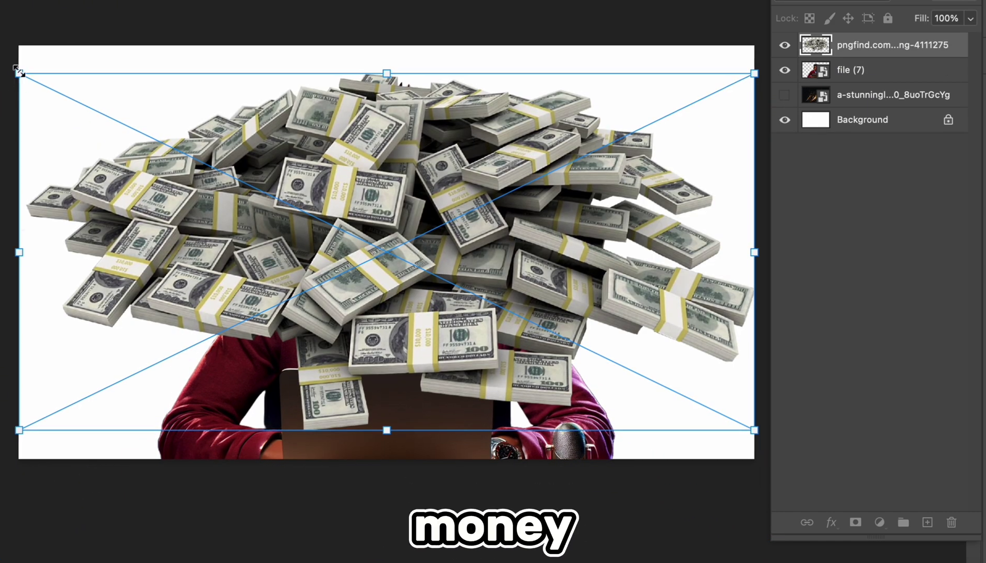
pyautogui.moveTo(22, 98); pyautogui.dragTo(398, 271)
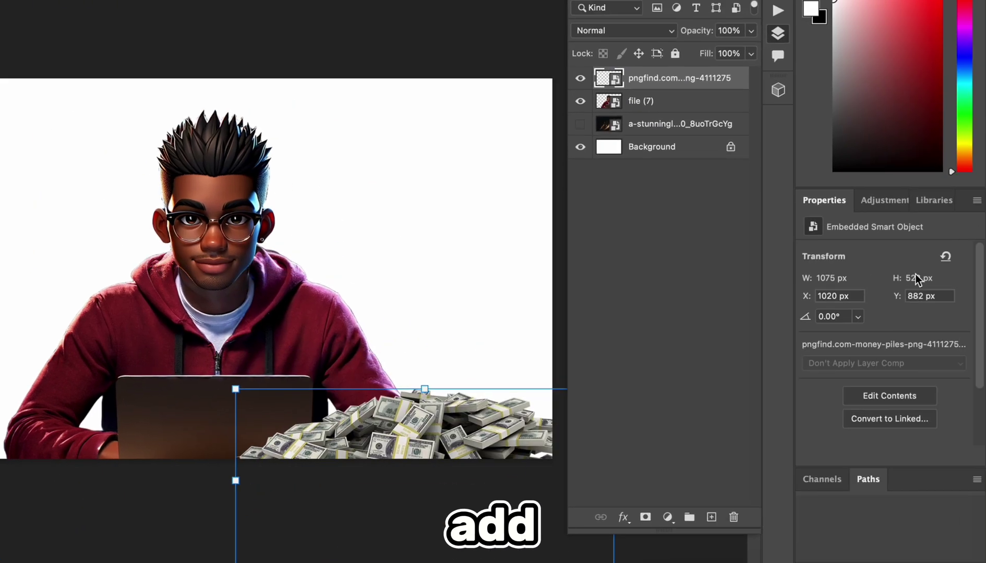
# Add a Hue/Saturation adjustment above the money pile with Colorize on, Hue 110, Saturation 94 and Lightness -39.
pyautogui.click(866, 201)
pyautogui.click(852, 258)
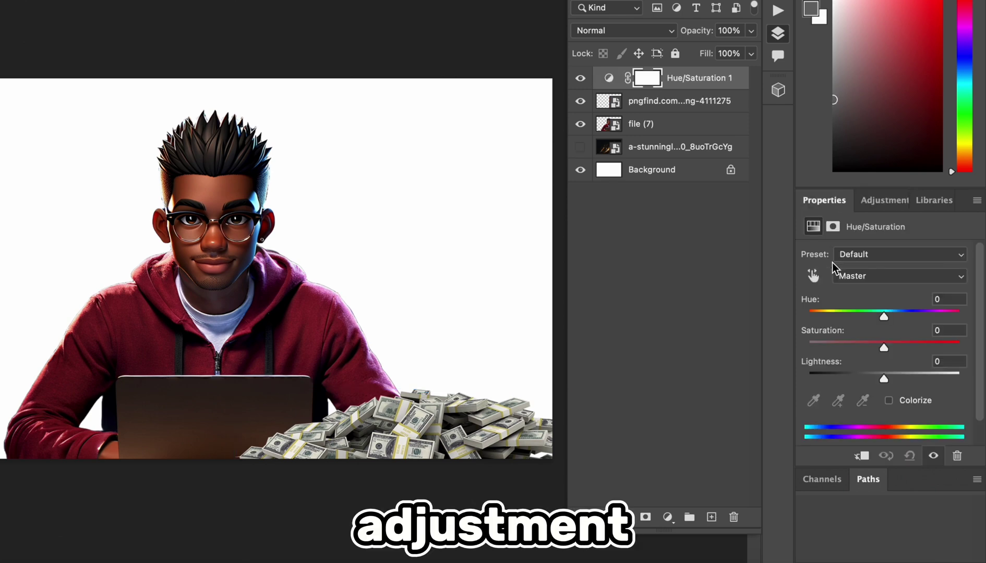
pyautogui.scroll(-1, 885, 300)
pyautogui.moveTo(884, 290); pyautogui.dragTo(869, 289)
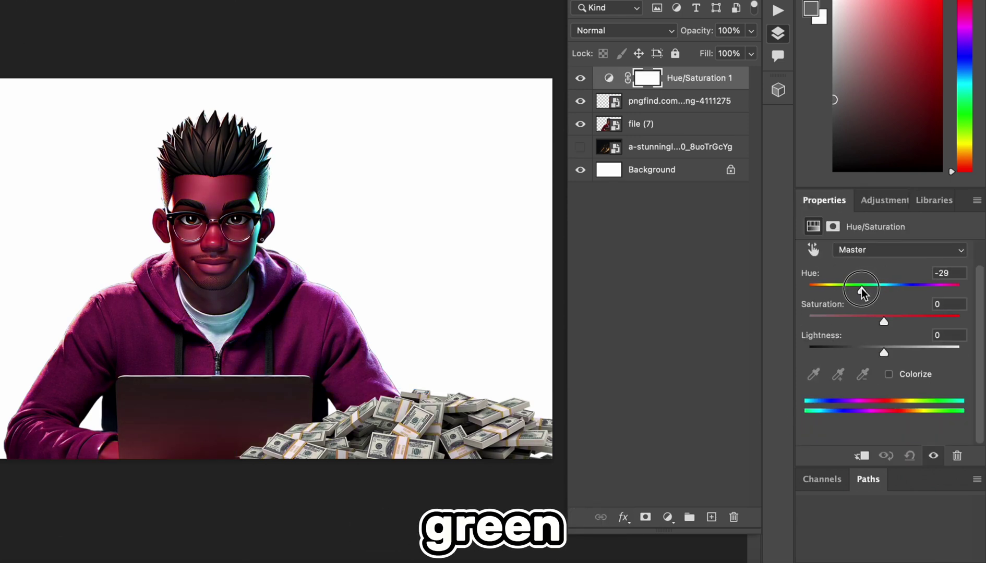
pyautogui.moveTo(884, 324); pyautogui.dragTo(950, 323)
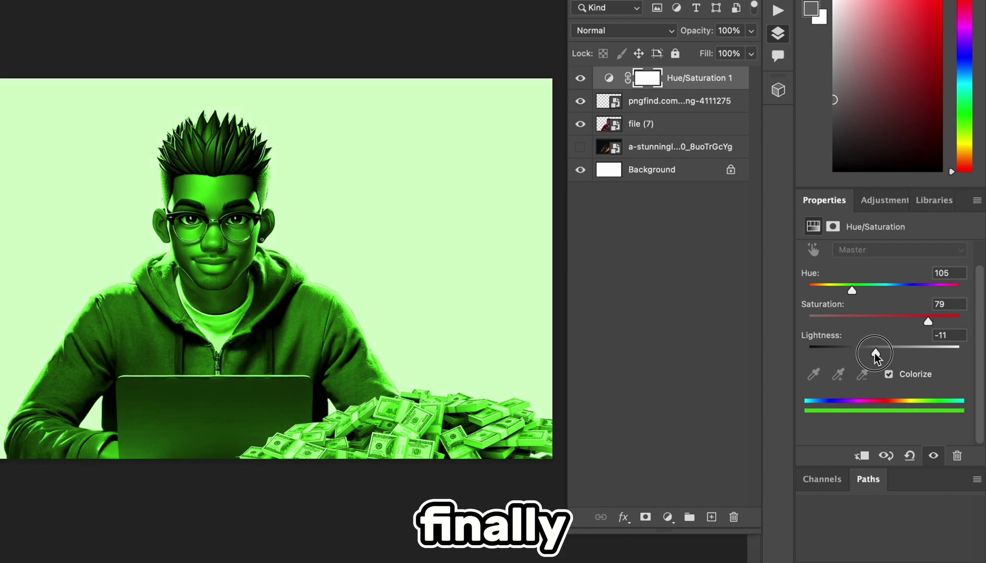
pyautogui.moveTo(876, 354); pyautogui.dragTo(858, 355)
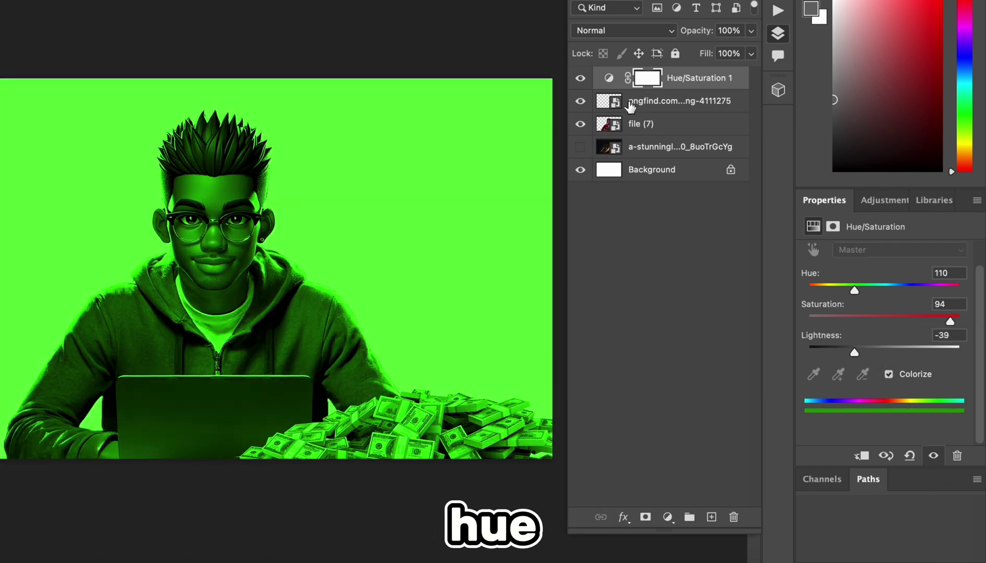
# Clip the Hue/Saturation adjustment to the money pile layer.
pyautogui.rightClick(677, 82)
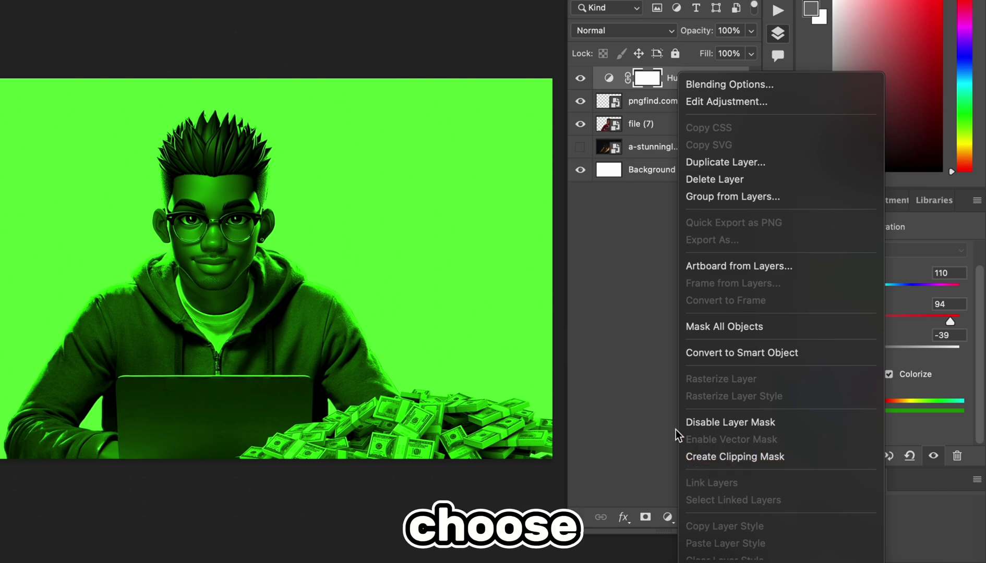
pyautogui.click(650, 101)
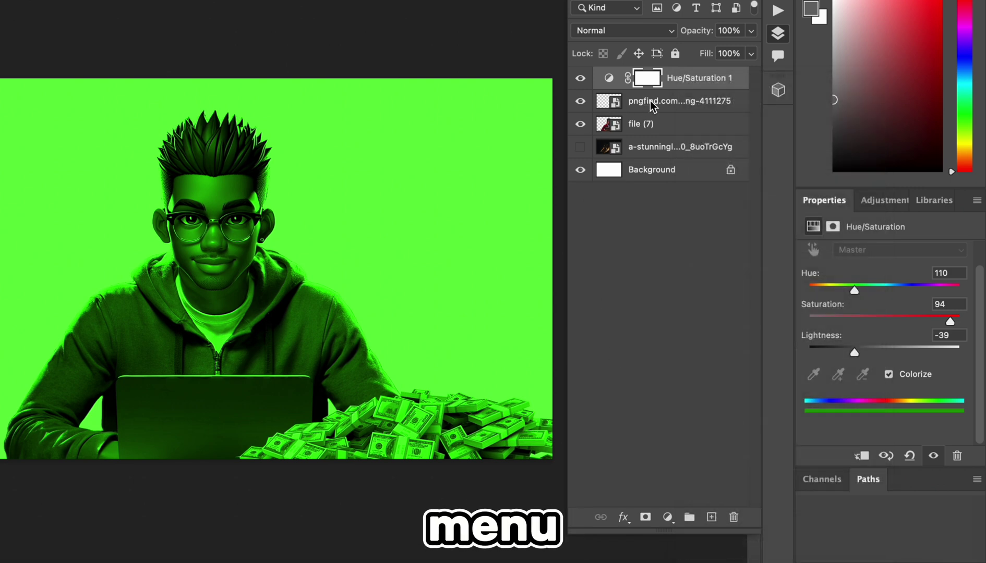
pyautogui.keyDown('alt'); pyautogui.click(691, 88); pyautogui.keyUp('alt')
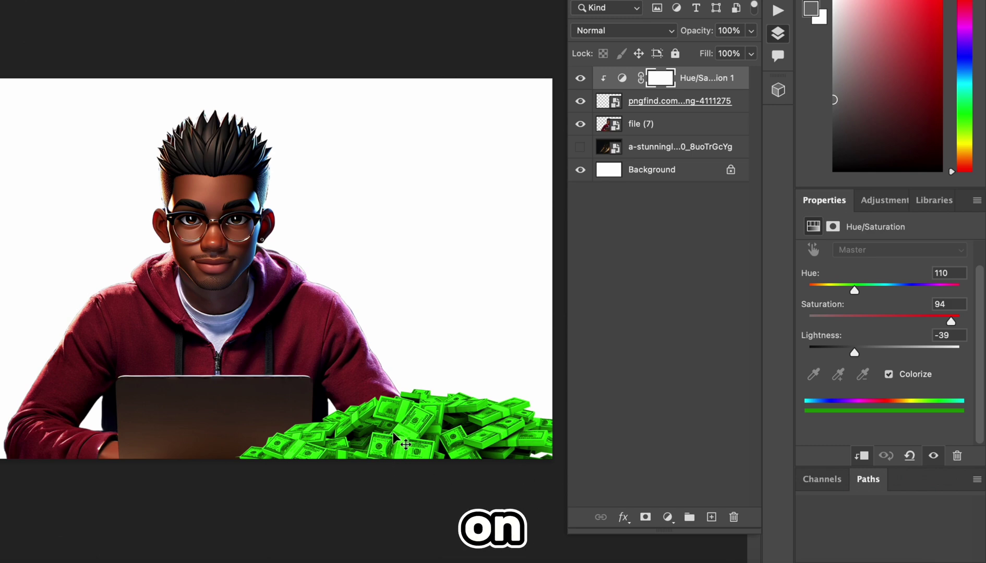
# Group the money pile and its Hue/Saturation adjustment as "Money 1".
pyautogui.click(691, 100)
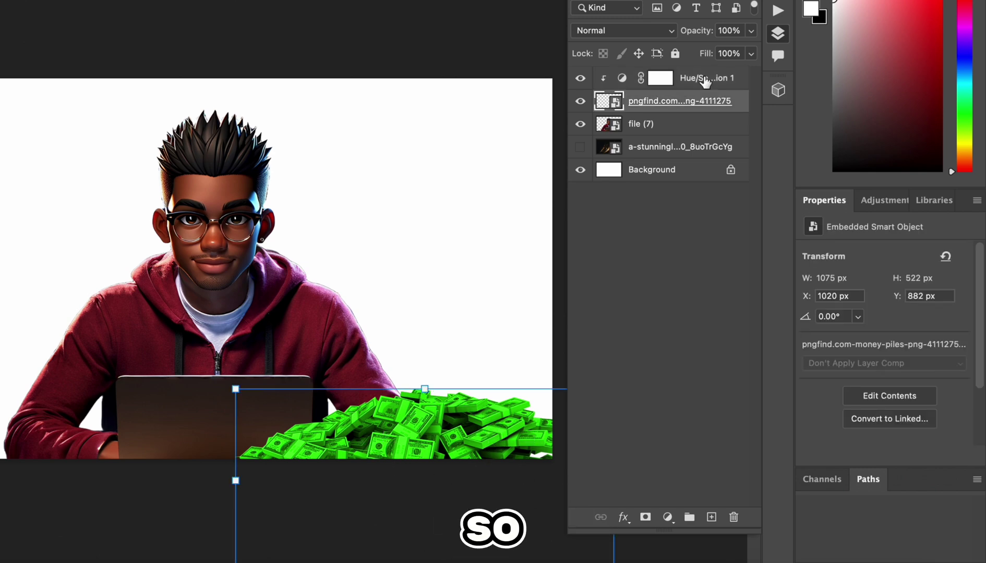
pyautogui.keyDown('shift'); pyautogui.click(705, 80); pyautogui.keyUp('shift')
pyautogui.click(690, 519)
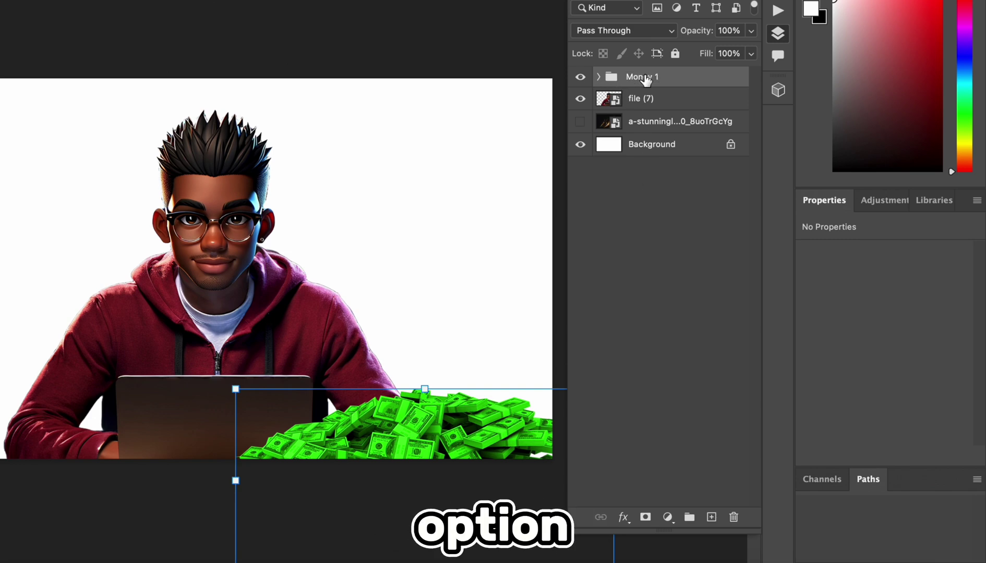
# Duplicate the "Money 1" group and spread the piles side by side along the canvas's lower edge.
pyautogui.moveTo(643, 82); pyautogui.dragTo(647, 92)
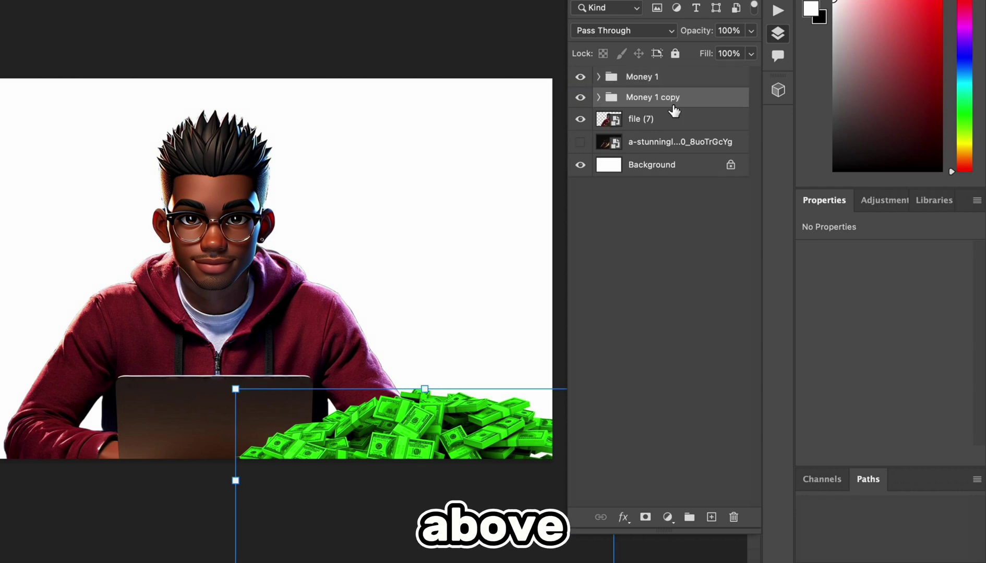
pyautogui.moveTo(466, 430); pyautogui.dragTo(227, 424)
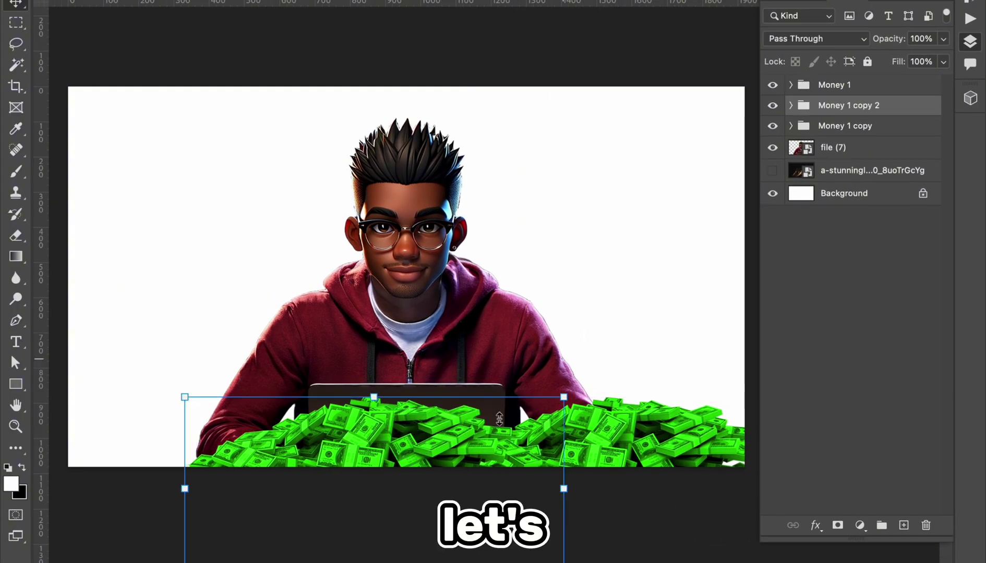
pyautogui.moveTo(244, 440); pyautogui.dragTo(212, 440)
pyautogui.moveTo(405, 448); pyautogui.dragTo(239, 443)
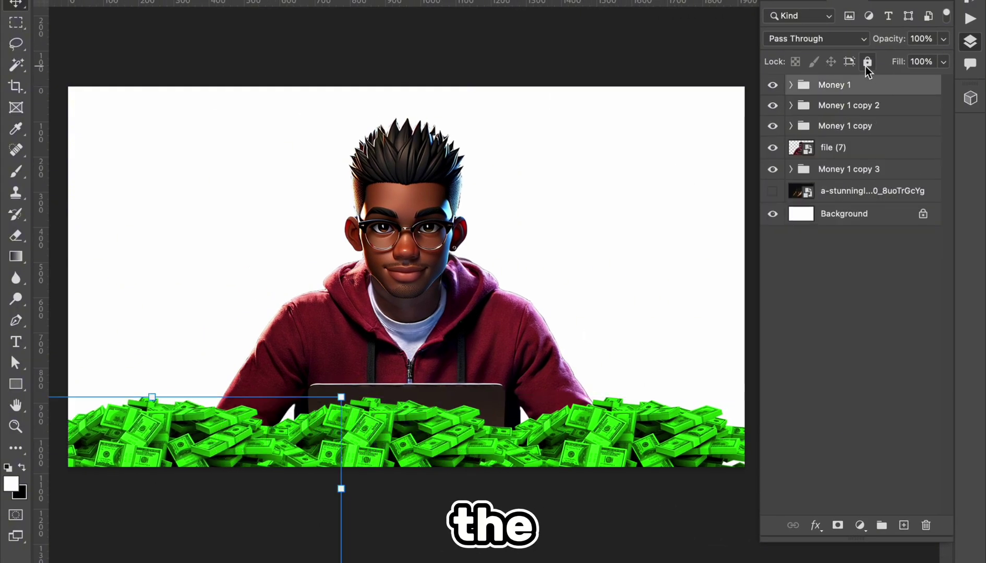
# Lock the three front money groups and the avatar layer.
pyautogui.click(868, 62)
pyautogui.click(869, 65)
pyautogui.click(888, 126)
pyautogui.click(868, 62)
# Scale down the money pile beneath the avatar layer and position it behind the avatar on the canvas's left side.
pyautogui.moveTo(174, 435); pyautogui.dragTo(254, 282)
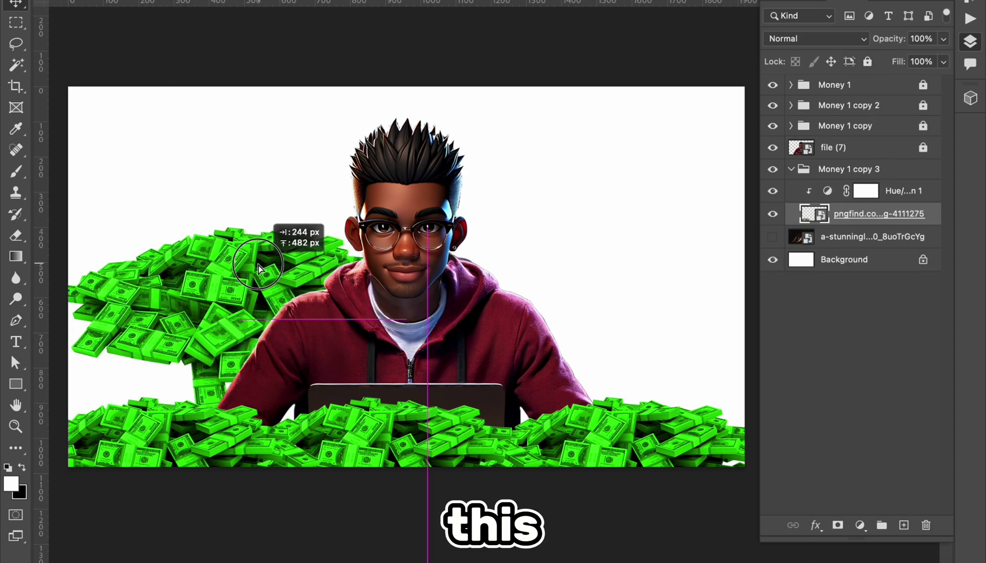
pyautogui.press('super+t')
pyautogui.moveTo(442, 242); pyautogui.dragTo(359, 262)
pyautogui.moveTo(202, 336); pyautogui.dragTo(159, 412)
# Duplicate the rear money group, move its pile to the canvas's right side behind the avatar and rotate it slightly clockwise.
pyautogui.moveTo(821, 172); pyautogui.dragTo(829, 199)
pyautogui.moveTo(216, 386); pyautogui.dragTo(659, 370)
pyautogui.moveTo(436, 317); pyautogui.dragTo(448, 301)
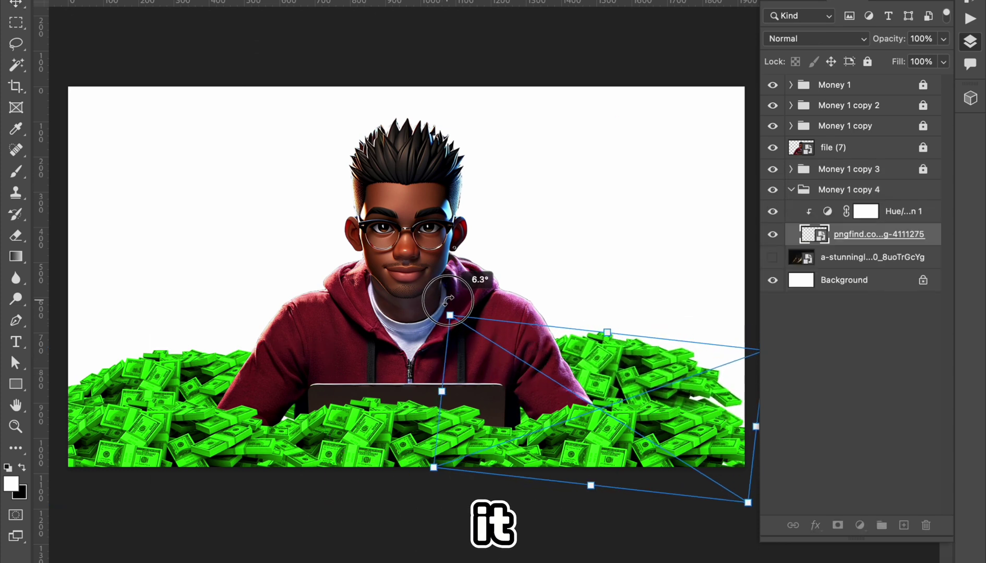
pyautogui.moveTo(593, 357); pyautogui.dragTo(643, 383)
pyautogui.press('Return')
pyautogui.click(814, 351)
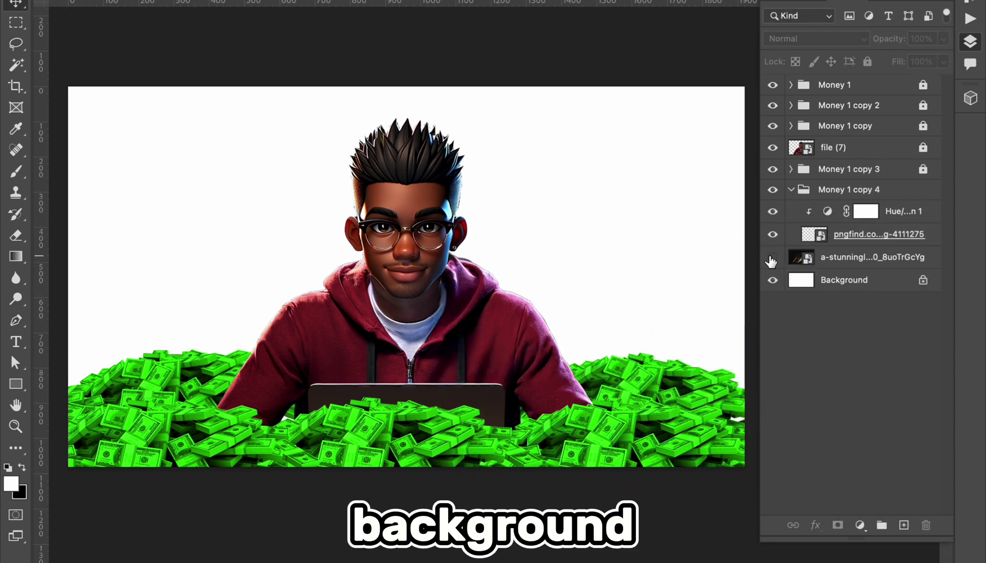
# Show the glowing-branches background layer and apply a Gaussian Blur with a 5.0-pixel radius to it.
pyautogui.click(772, 257)
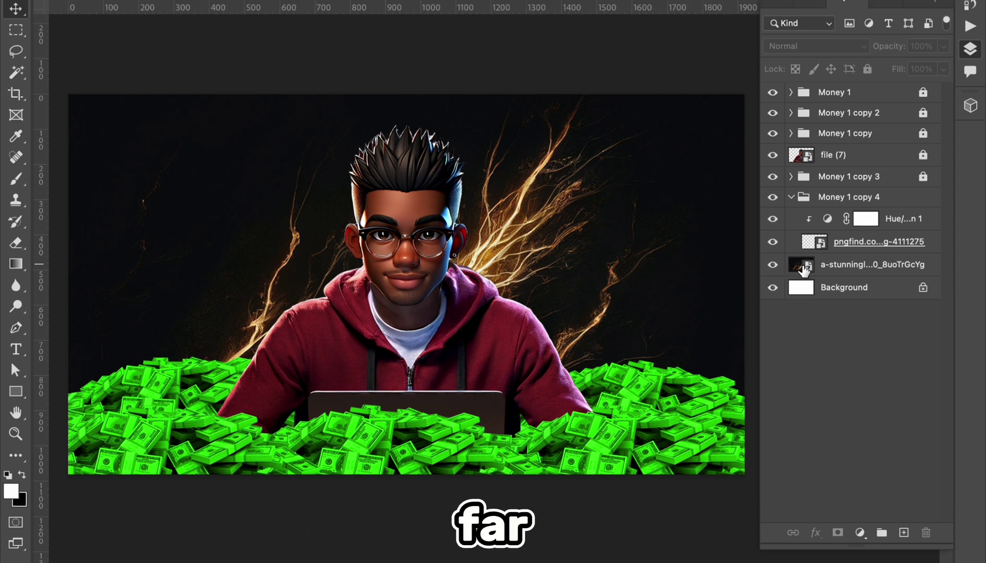
pyautogui.click(854, 258)
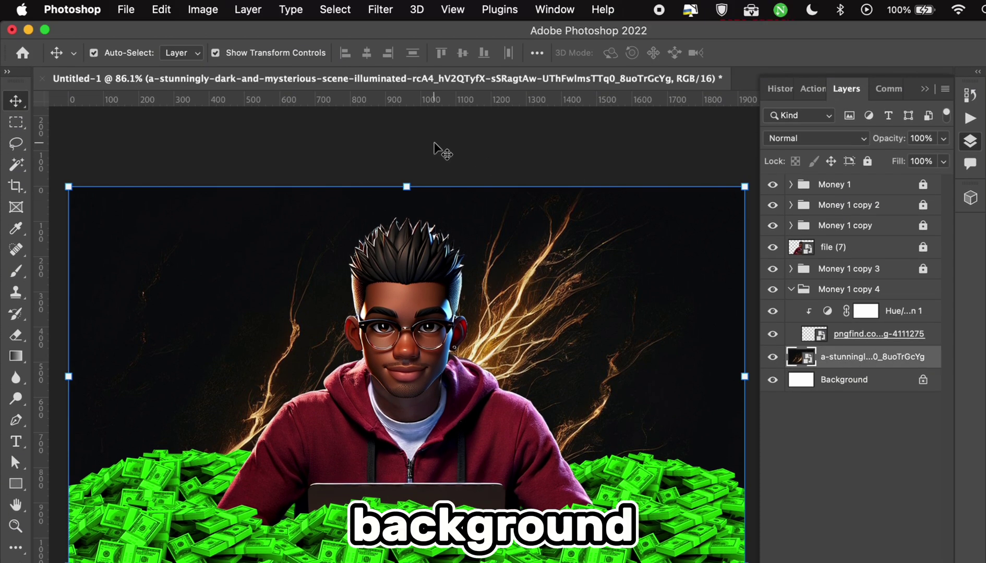
pyautogui.click(393, 9)
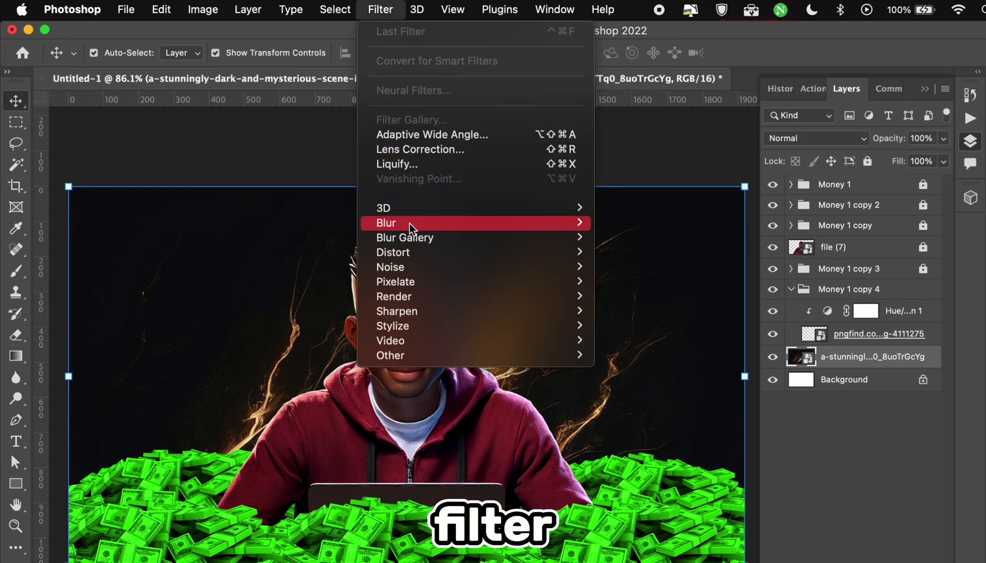
pyautogui.moveTo(443, 224)
pyautogui.click(626, 283)
pyautogui.moveTo(887, 400); pyautogui.dragTo(918, 403)
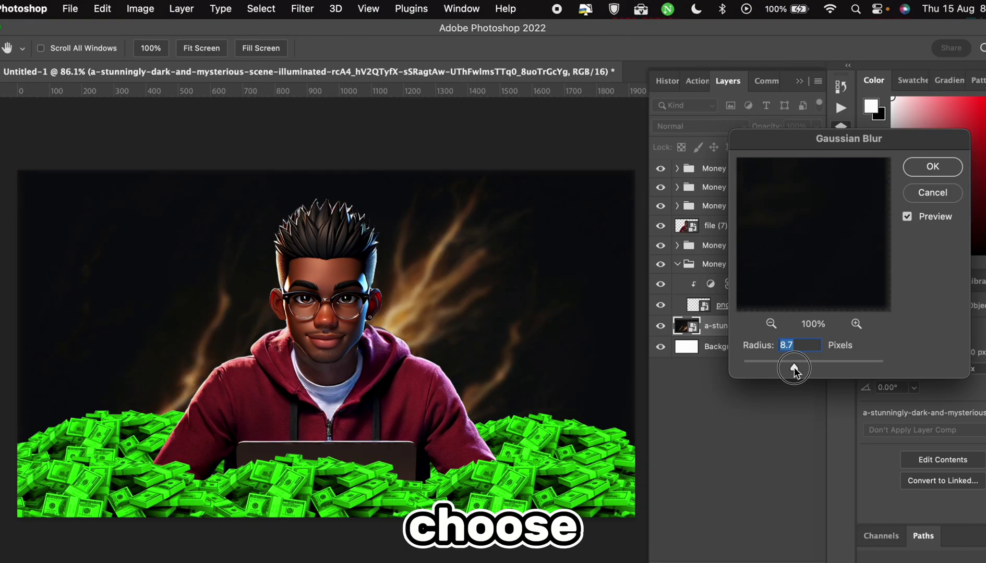
pyautogui.moveTo(794, 367); pyautogui.dragTo(781, 367)
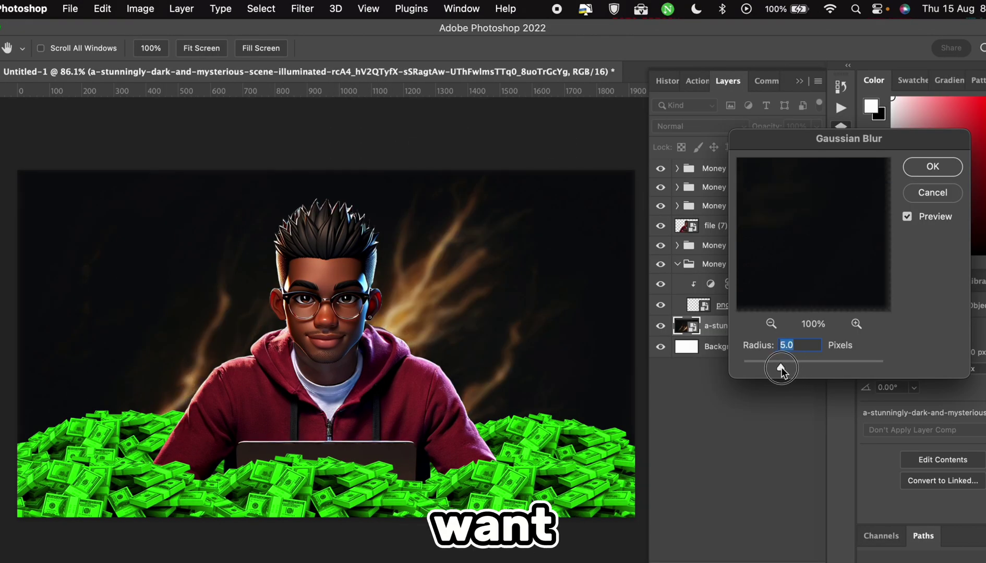
pyautogui.click(919, 175)
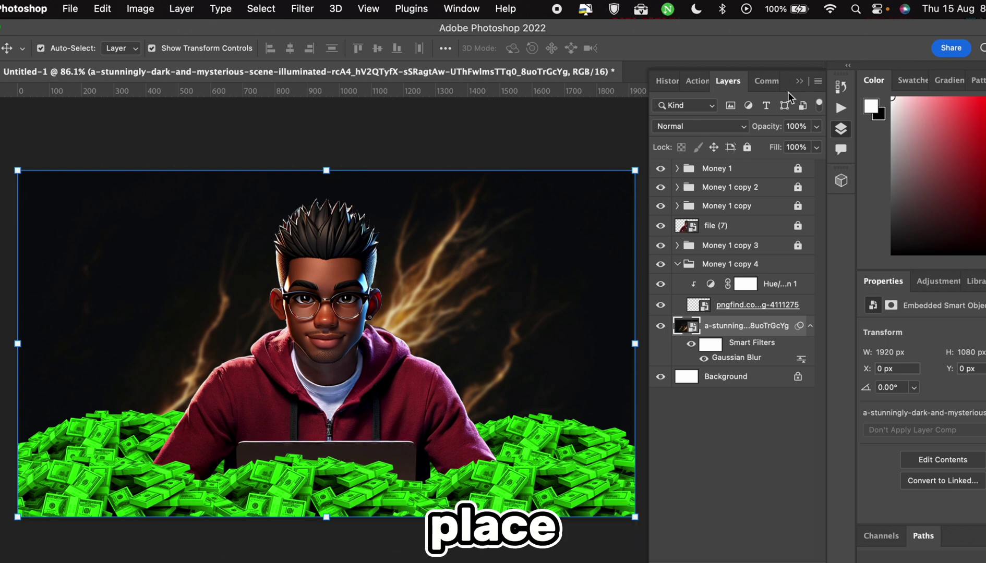
# Lock the blurred background layer, then unlock and select the avatar layer.
pyautogui.click(750, 147)
pyautogui.click(730, 225)
pyautogui.click(753, 147)
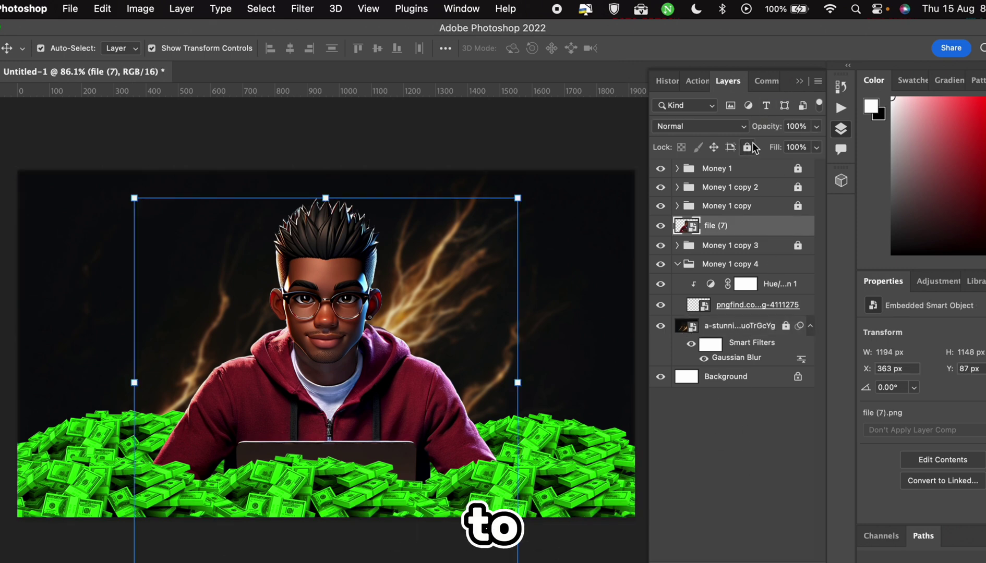
pyautogui.click(727, 246)
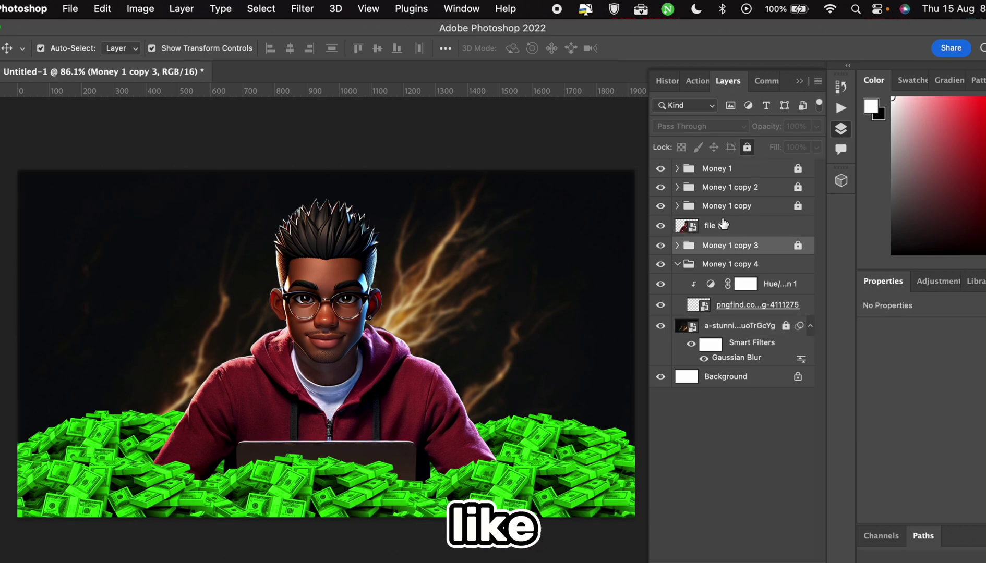
pyautogui.click(740, 235)
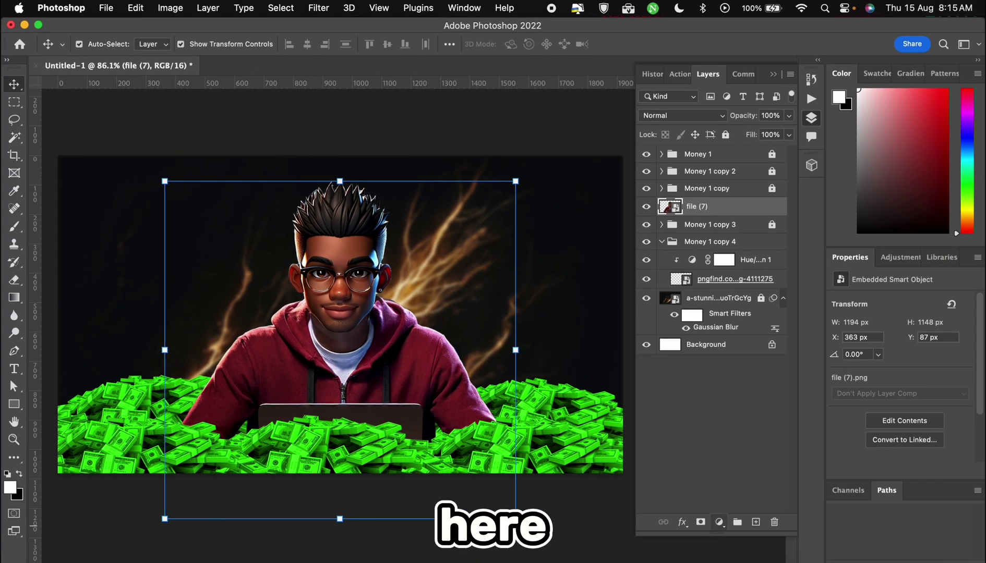
# Add a Hue/Saturation adjustment above the avatar and clip it to the avatar layer.
pyautogui.click(719, 522)
pyautogui.click(751, 372)
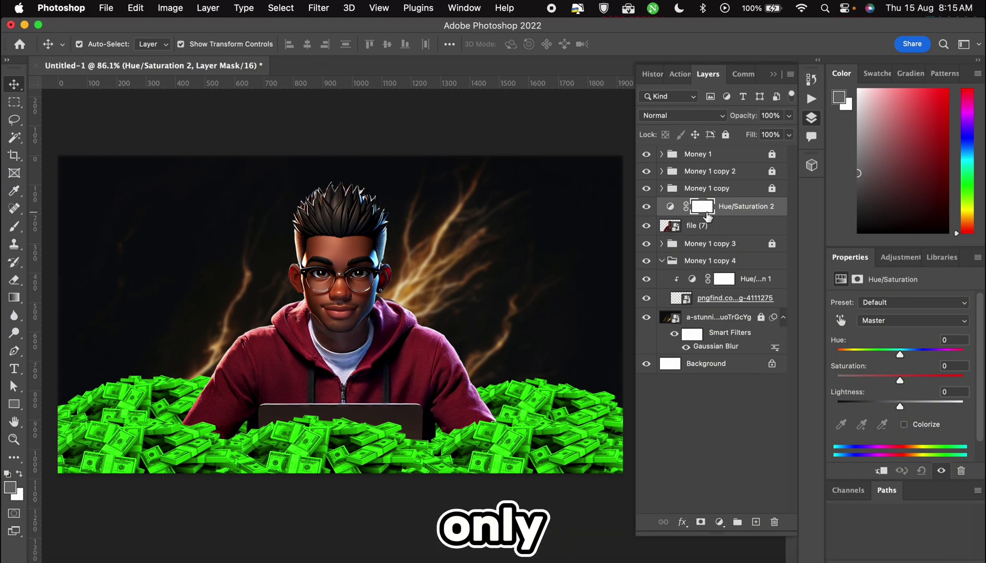
pyautogui.rightClick(721, 205)
pyautogui.click(768, 524)
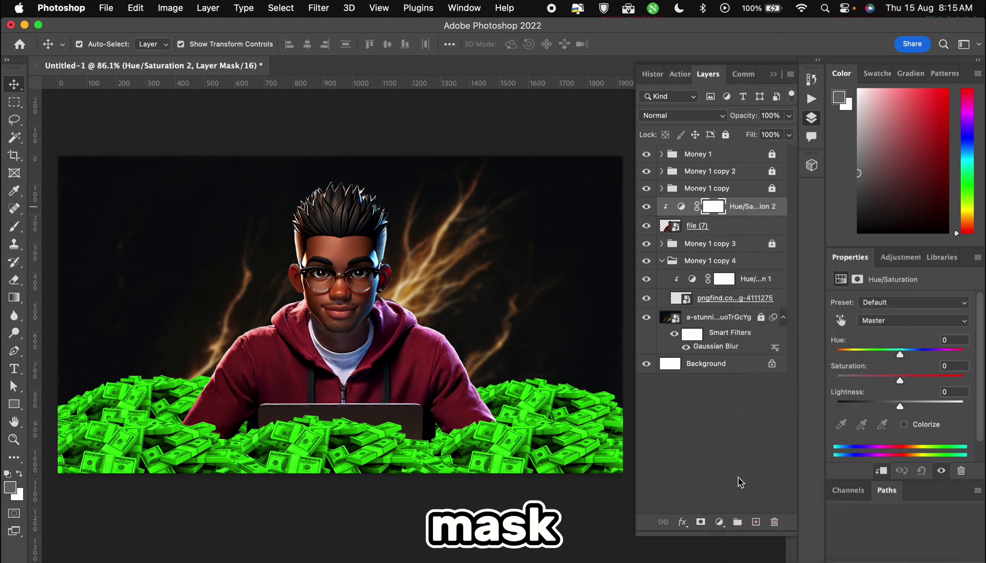
# Set the avatar's Hue/Saturation Lightness to -82 and invert the adjustment's layer mask to black.
pyautogui.moveTo(899, 407); pyautogui.dragTo(849, 411)
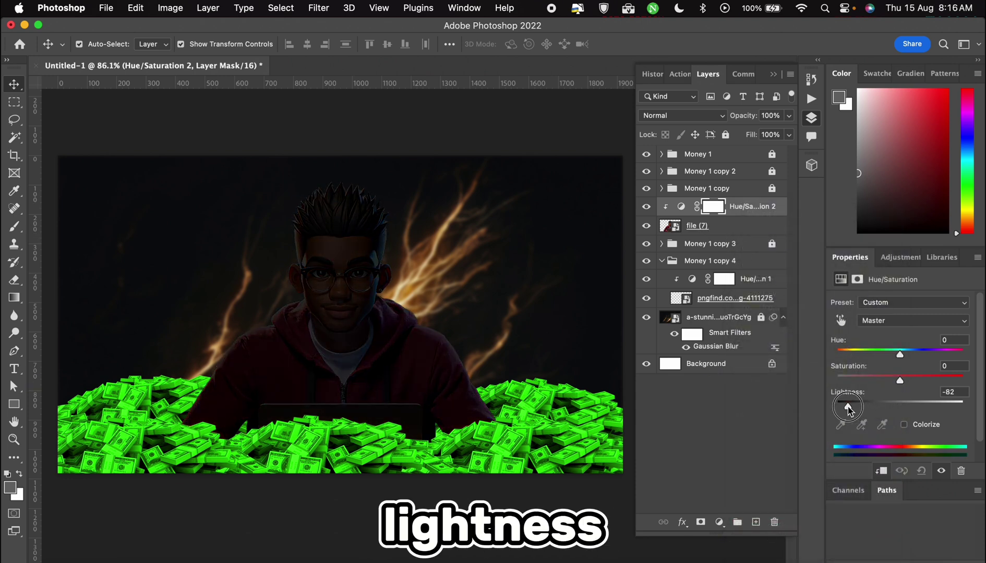
pyautogui.click(713, 207)
pyautogui.press('super+i')
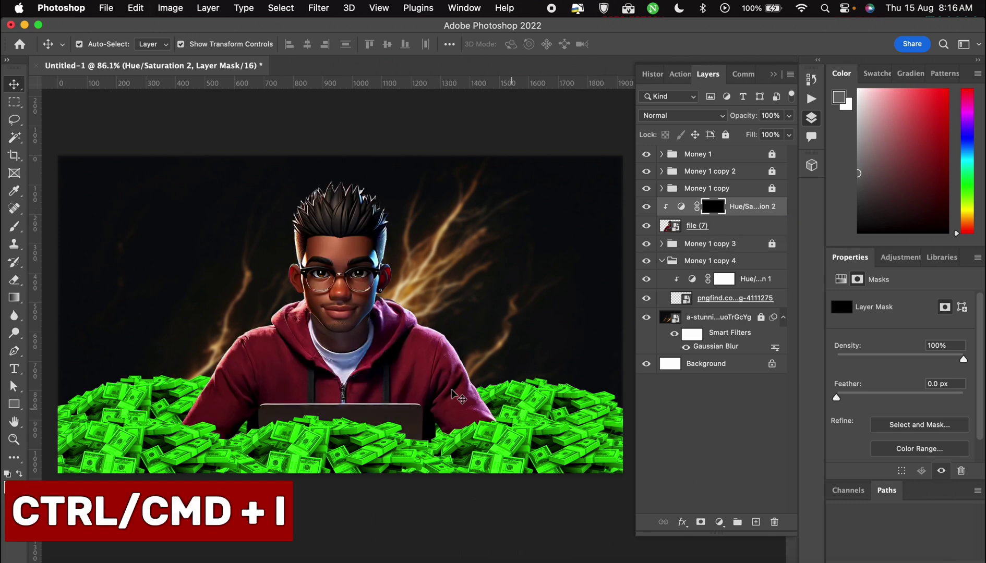
# With a soft brush at 100% opacity, paint on the Hue/Saturation mask to darken the avatar's lower body along the money piles.
pyautogui.click(14, 226)
pyautogui.click(58, 229)
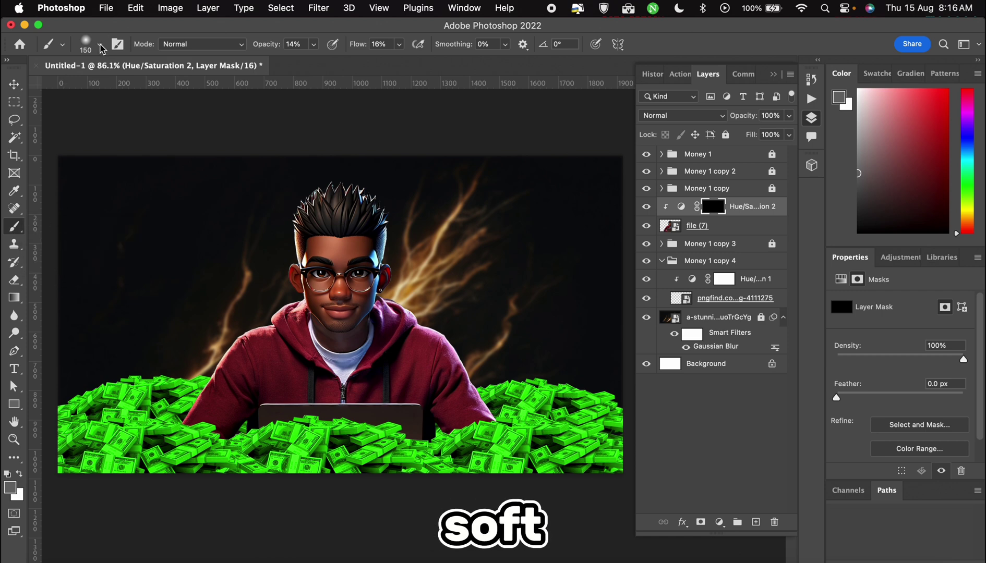
pyautogui.click(101, 46)
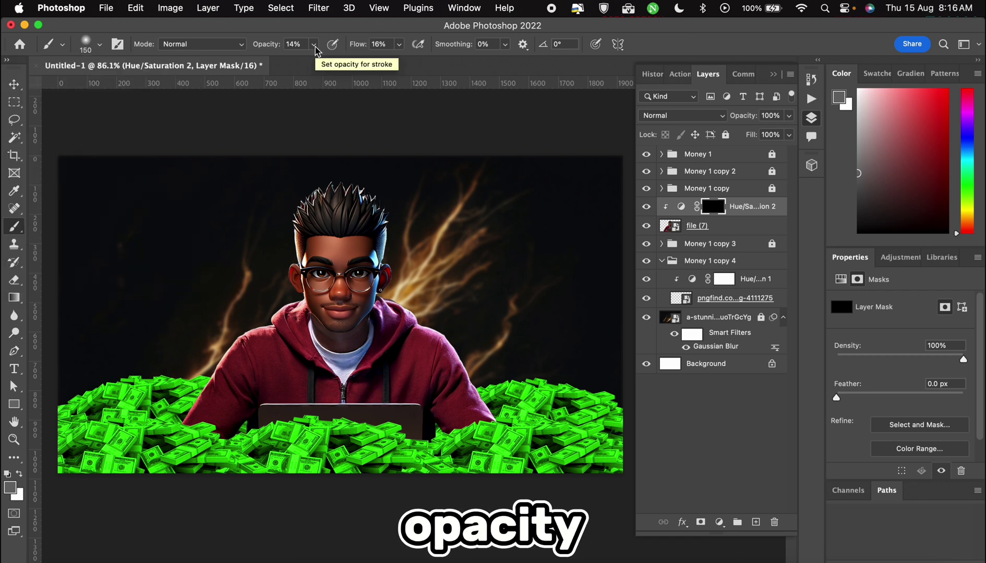
pyautogui.click(315, 46)
pyautogui.click(387, 63)
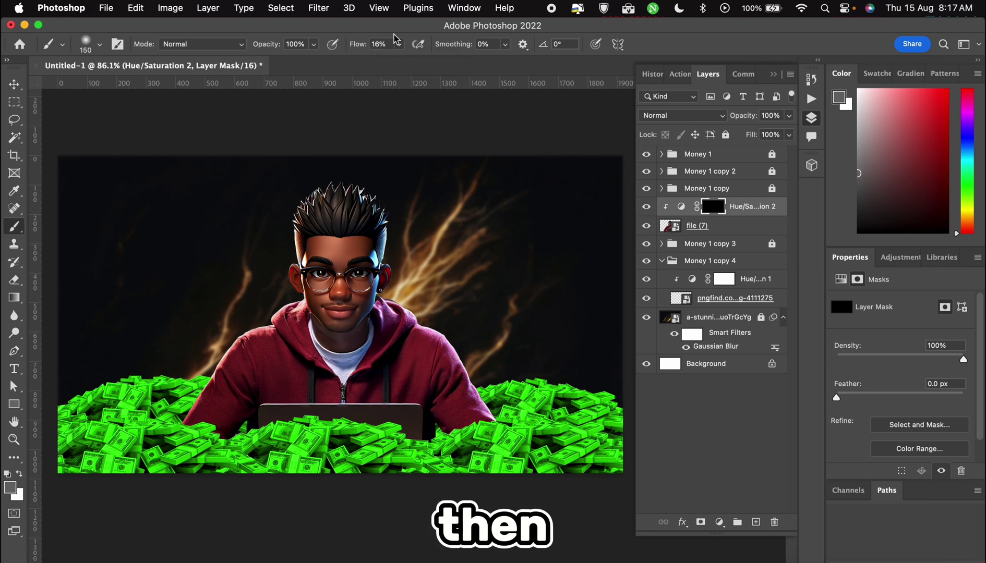
pyautogui.moveTo(259, 412)
pyautogui.mouseDown()
pyautogui.moveTo(425, 433)
pyautogui.moveTo(227, 428)
pyautogui.moveTo(204, 389)
pyautogui.moveTo(503, 408)
pyautogui.mouseUp()
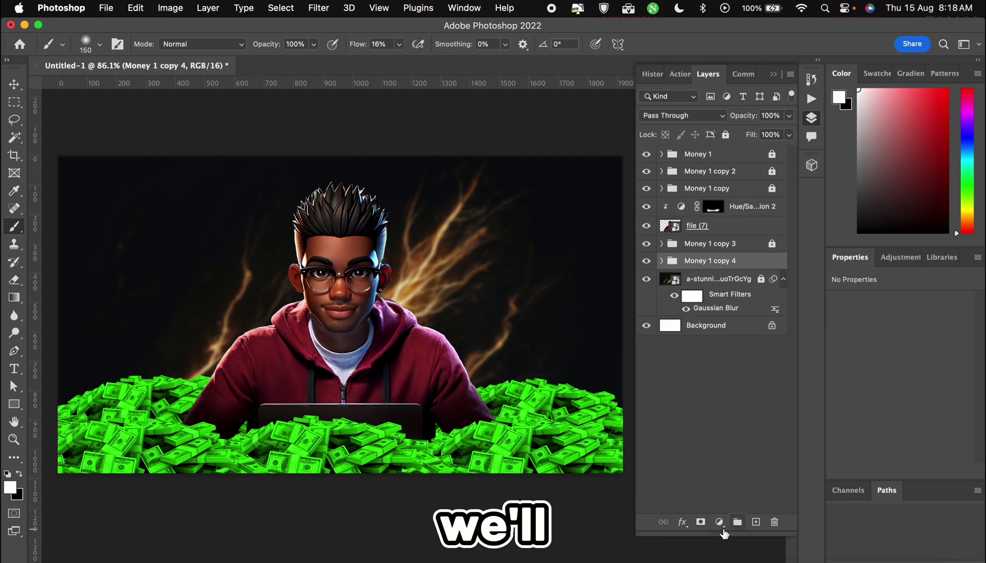
# Add darkening Hue/Saturation adjustments clipped to Money 1 copy 4 and Money 1 copy 3, invert their masks, and paint shadows beside the avatar.
pyautogui.click(719, 522)
pyautogui.click(742, 371)
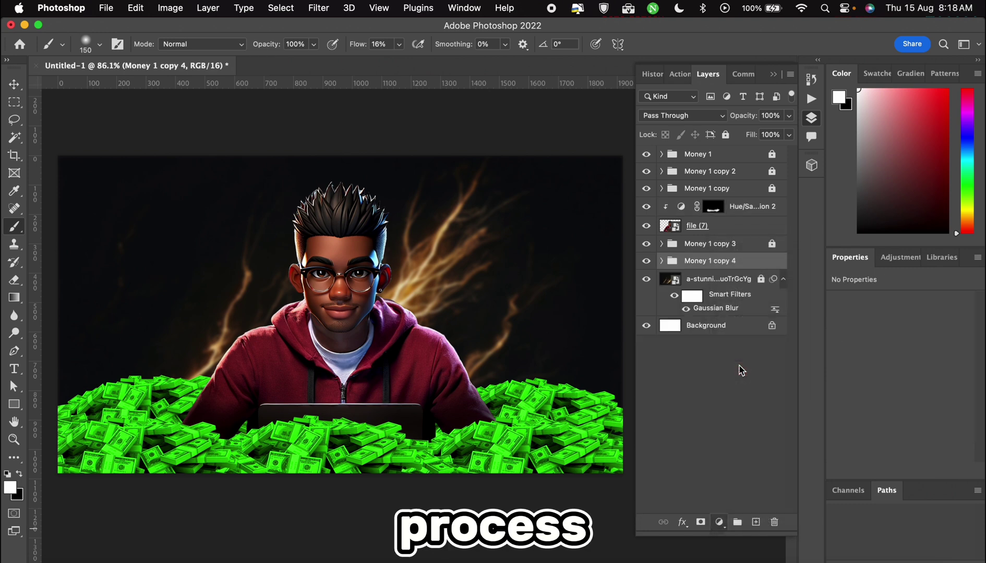
pyautogui.rightClick(736, 262)
pyautogui.click(796, 351)
pyautogui.moveTo(898, 407); pyautogui.dragTo(852, 408)
pyautogui.click(715, 265)
pyautogui.press('super+i')
pyautogui.moveTo(508, 412)
pyautogui.mouseDown()
pyautogui.moveTo(462, 403)
pyautogui.moveTo(590, 341)
pyautogui.mouseUp()
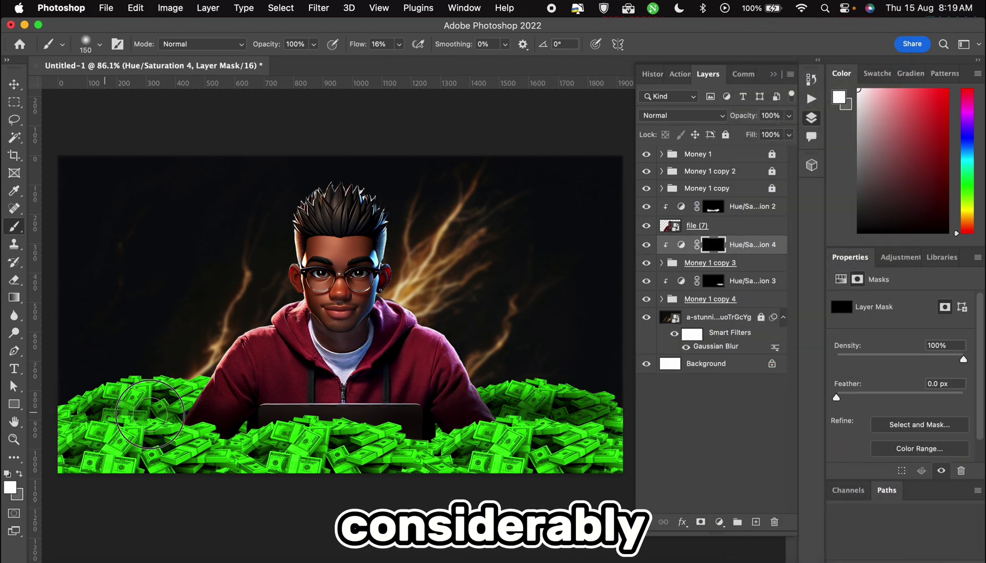
pyautogui.moveTo(150, 415); pyautogui.dragTo(199, 417)
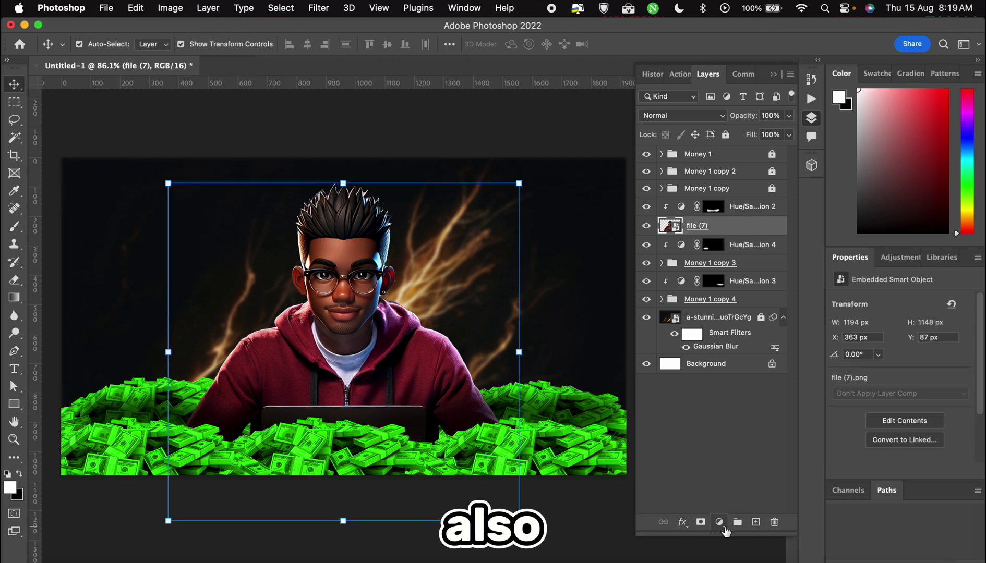
# Brighten the avatar with a Curves adjustment clipped to its layer, using a curve point at input 138, output 215.
pyautogui.click(719, 522)
pyautogui.click(733, 318)
pyautogui.moveTo(917, 382); pyautogui.dragTo(917, 351)
pyautogui.moveTo(652, 227); pyautogui.dragTo(648, 211)
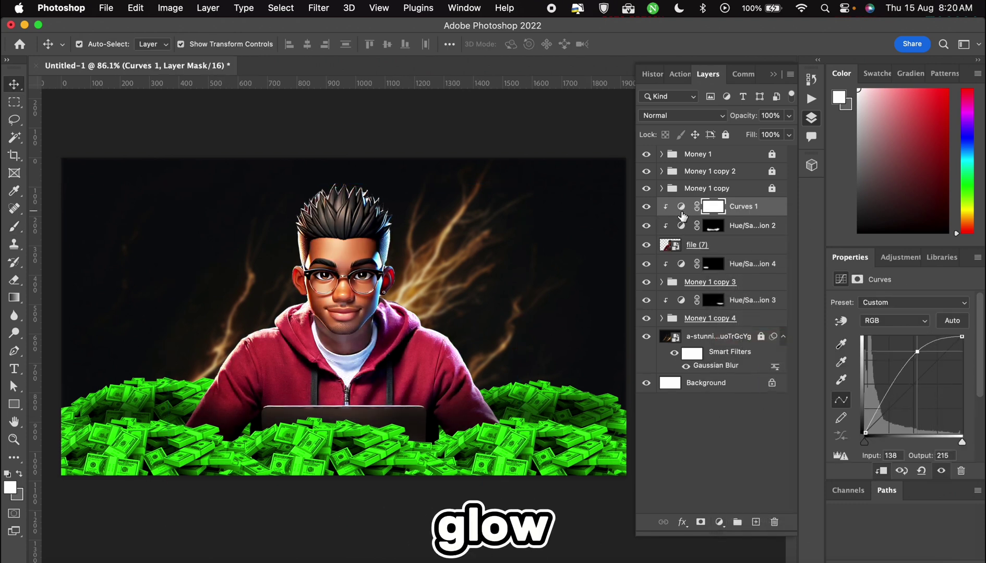
# Apply a white Outer Glow to the avatar layer, with its size set to 29 px and its opacity reduced.
pyautogui.rightClick(671, 249)
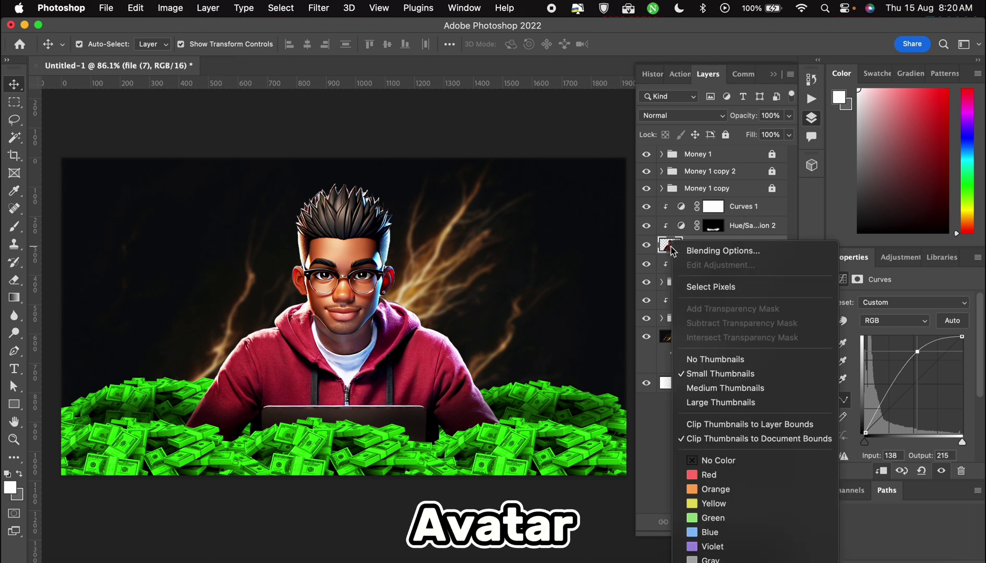
pyautogui.click(698, 251)
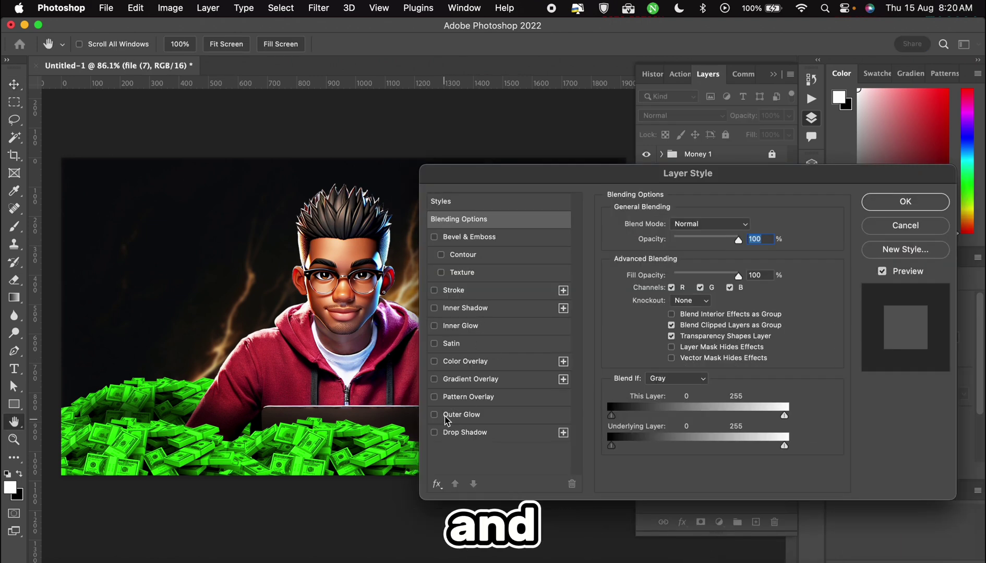
pyautogui.click(453, 418)
pyautogui.click(638, 268)
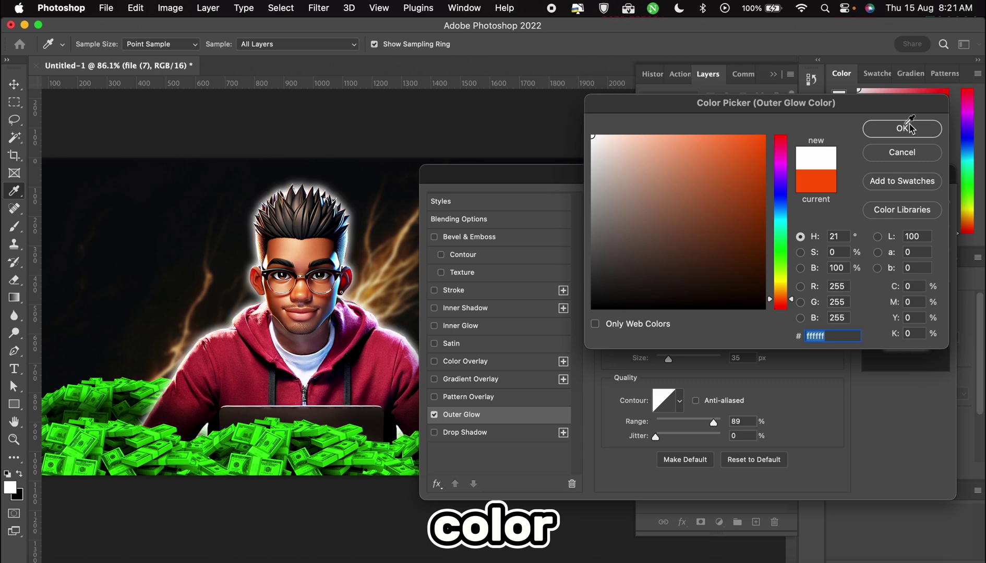
pyautogui.click(905, 128)
pyautogui.moveTo(676, 359)
pyautogui.mouseDown()
pyautogui.moveTo(688, 360)
pyautogui.moveTo(669, 361)
pyautogui.mouseUp()
pyautogui.moveTo(721, 240); pyautogui.dragTo(693, 242)
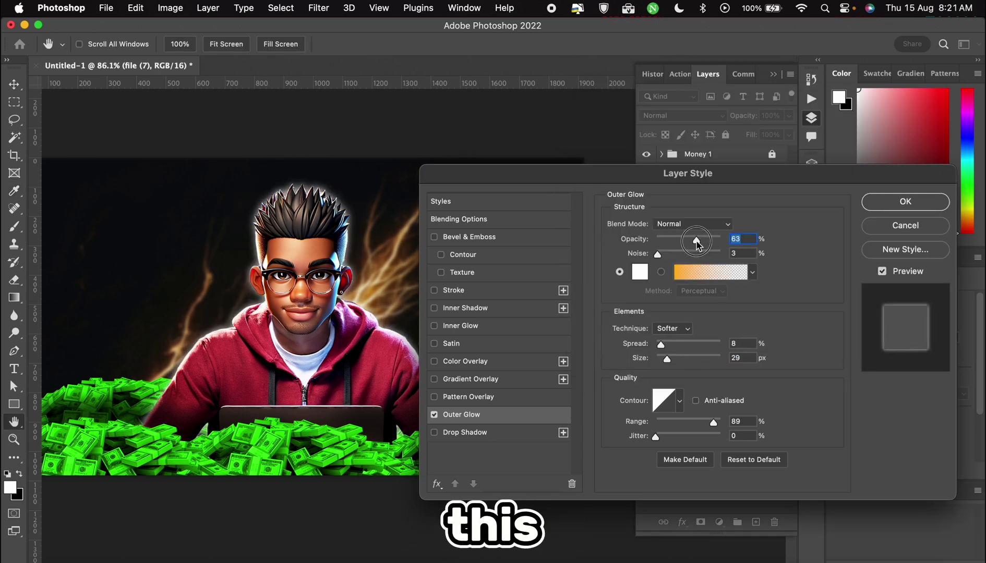
pyautogui.click(910, 203)
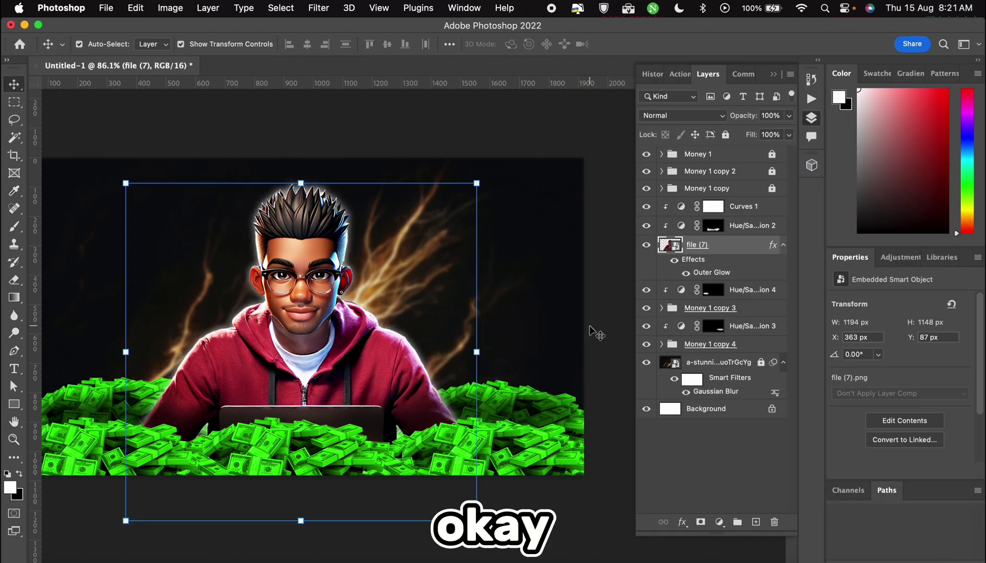
# Add a horizontal text box reading "YOUTUBE AUTOMATION" across the canvas and shorten the box to fit the single line.
pyautogui.click(15, 370)
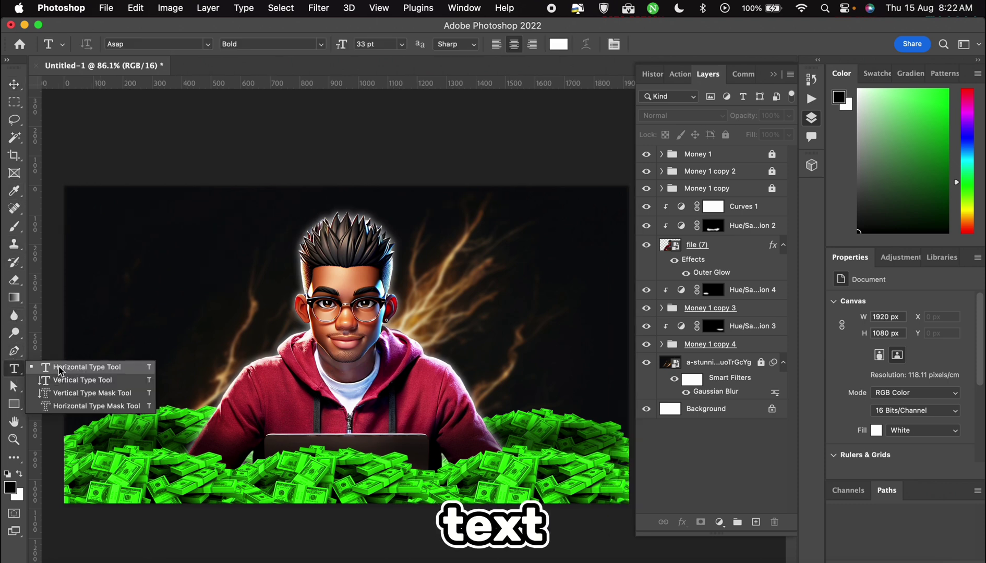
pyautogui.click(58, 368)
pyautogui.click(525, 394)
pyautogui.moveTo(145, 137); pyautogui.dragTo(769, 338)
pyautogui.write('YOUTUBE AUTOMATION')
pyautogui.moveTo(458, 338); pyautogui.dragTo(458, 335)
pyautogui.moveTo(458, 335); pyautogui.dragTo(458, 197)
# Scale the title to about 1836 px wide across the canvas top and move its layer directly above the blurred background layer.
pyautogui.press('super+t')
pyautogui.moveTo(738, 164); pyautogui.dragTo(791, 170)
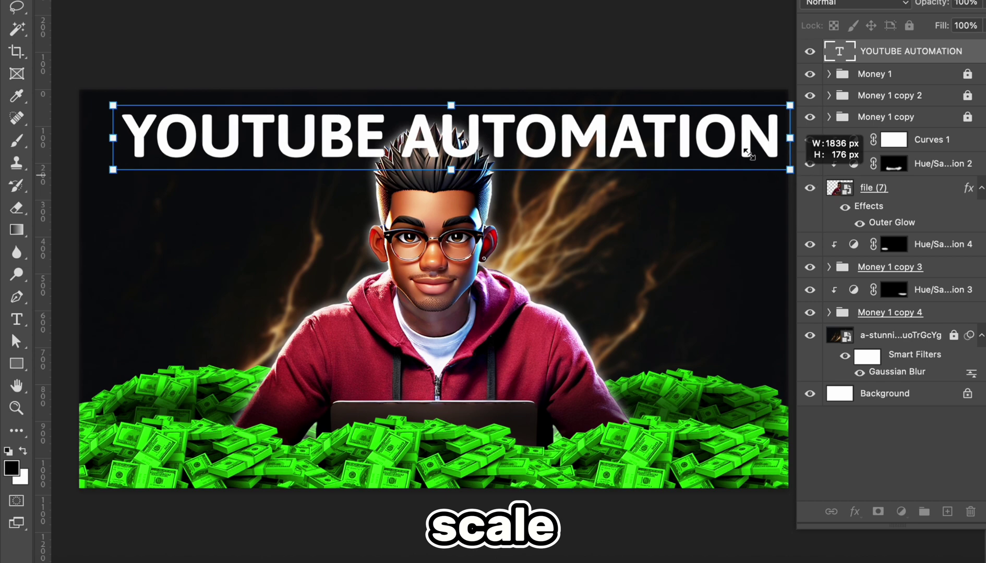
pyautogui.moveTo(698, 134); pyautogui.dragTo(680, 133)
pyautogui.moveTo(910, 51); pyautogui.dragTo(886, 334)
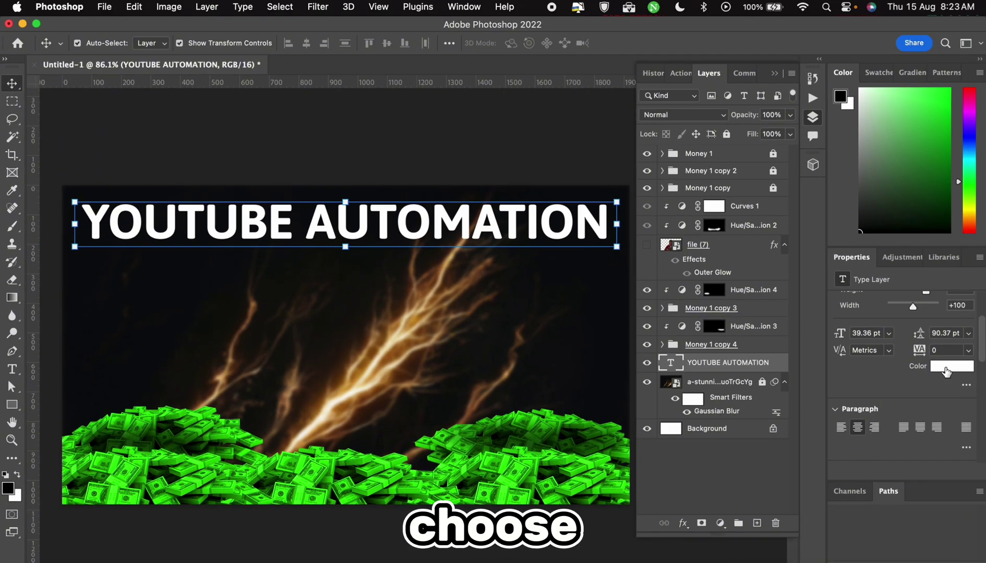
pyautogui.click(952, 366)
pyautogui.click(785, 187)
pyautogui.moveTo(788, 189); pyautogui.dragTo(783, 291)
pyautogui.click(765, 136)
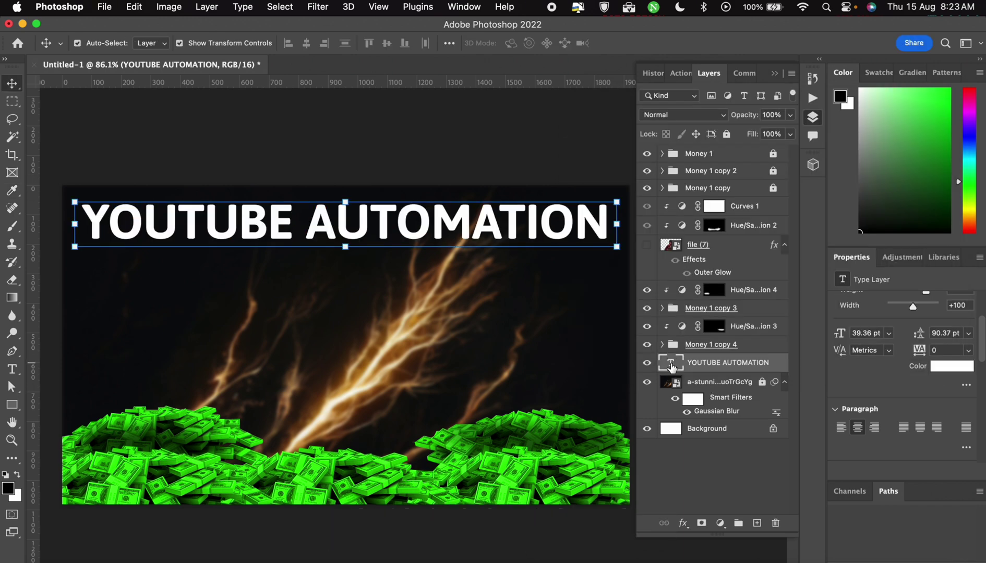
# Give the YOUTUBE AUTOMATION text layer a green Outer Glow and a black Drop Shadow.
pyautogui.rightClick(730, 363)
pyautogui.click(726, 249)
pyautogui.click(462, 415)
pyautogui.click(641, 272)
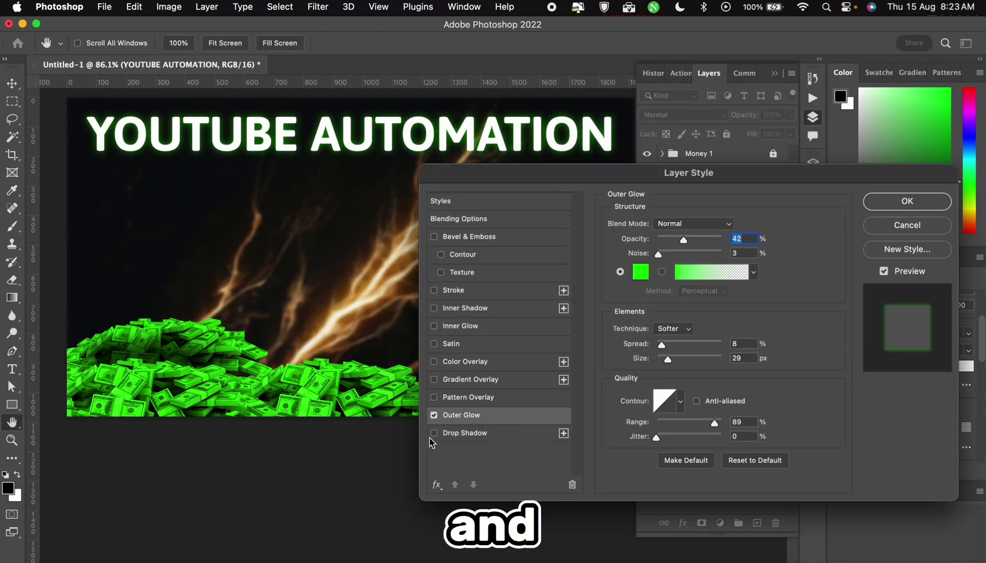
pyautogui.click(433, 433)
pyautogui.click(464, 433)
pyautogui.click(743, 223)
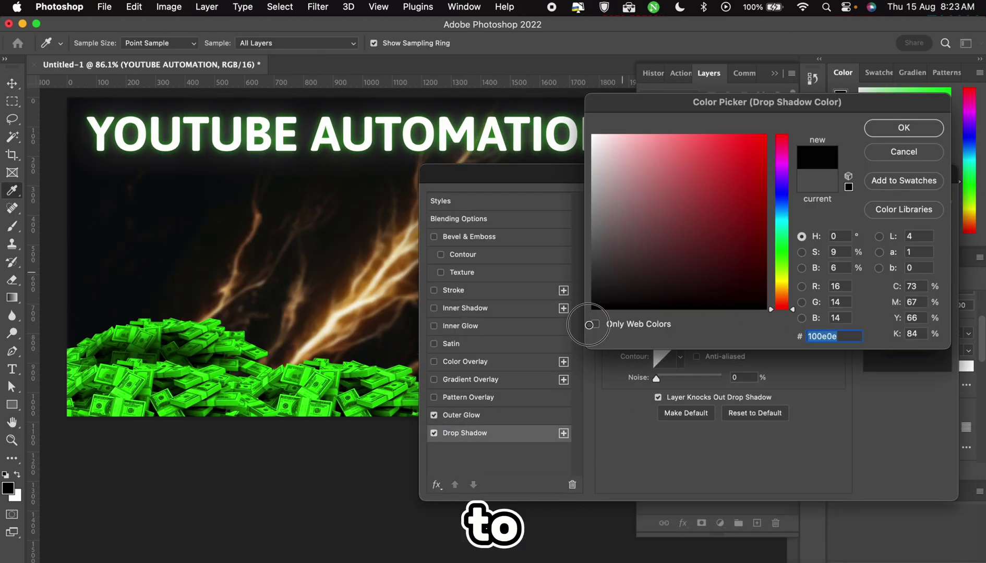
pyautogui.click(904, 127)
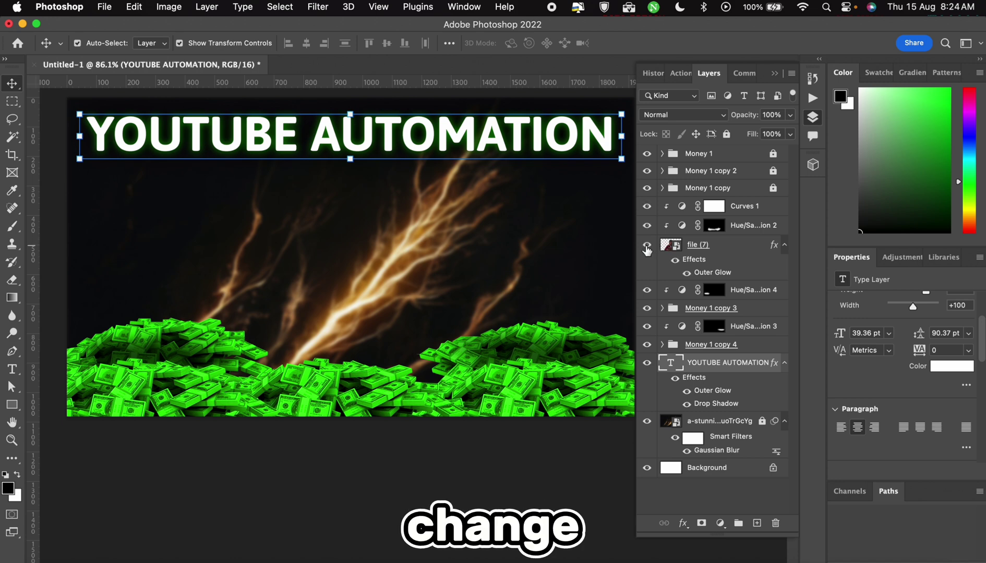
# Shift the money piles' Hue/Saturation hue to red and change the title's Outer Glow color to red.
pyautogui.click(696, 366)
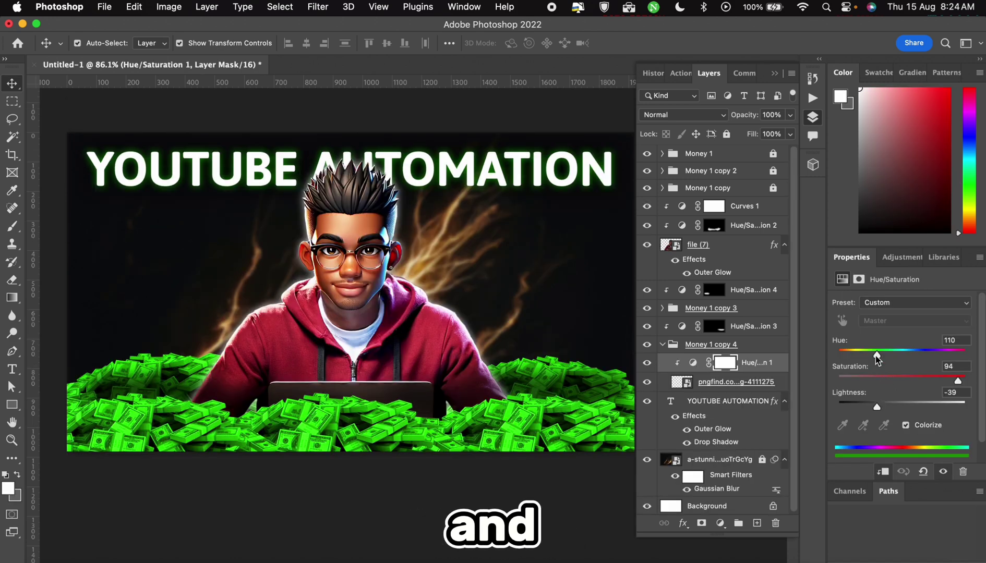
pyautogui.moveTo(877, 358); pyautogui.dragTo(840, 356)
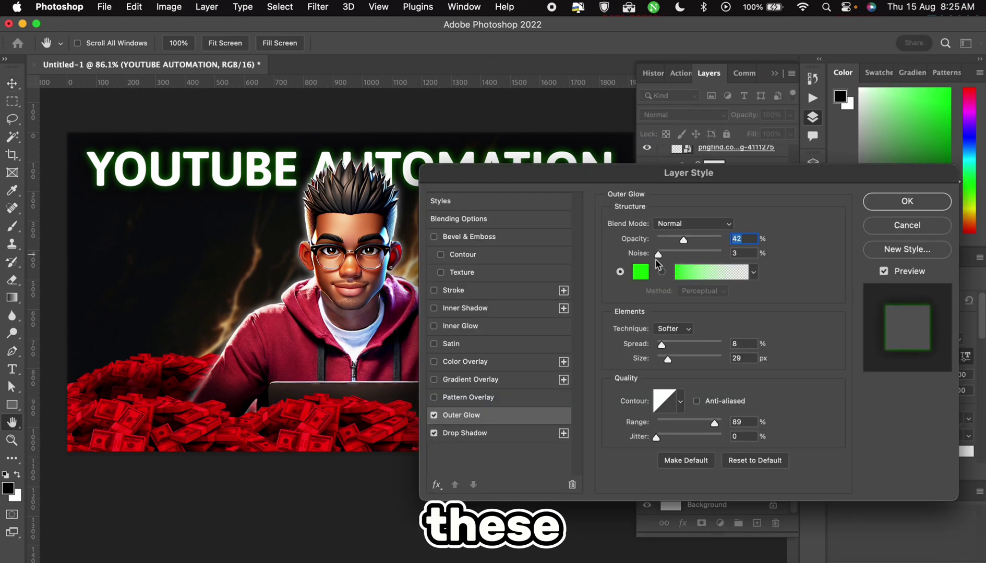
pyautogui.click(641, 272)
# Add a white "$" text layer and scale it to a large symbol beside the avatar, below the end of the title.
pyautogui.moveTo(473, 226); pyautogui.dragTo(604, 392)
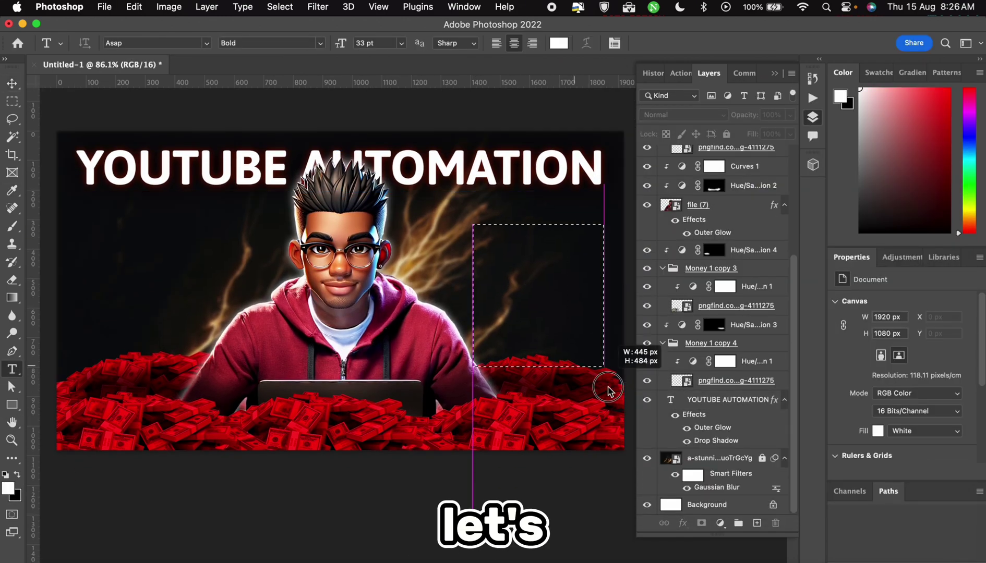
pyautogui.write('$')
pyautogui.moveTo(473, 392); pyautogui.dragTo(557, 271)
pyautogui.press('super+t')
pyautogui.moveTo(557, 271); pyautogui.dragTo(489, 336)
pyautogui.moveTo(547, 277); pyautogui.dragTo(539, 286)
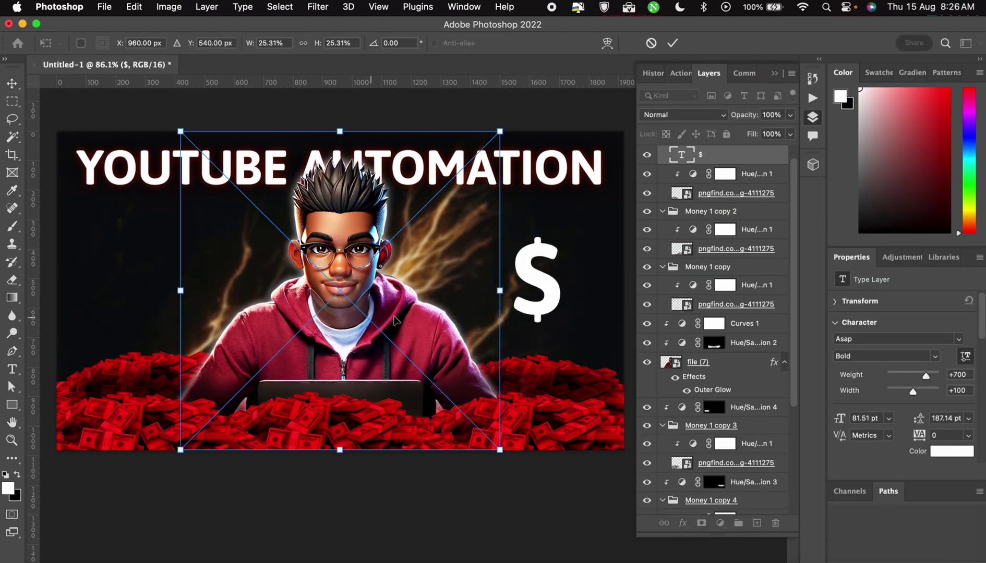
# Scale the placed YouTube button image to 346 × 248 px opposite the dollar sign and enable a Drop Shadow on it.
pyautogui.moveTo(379, 298); pyautogui.dragTo(219, 295)
pyautogui.moveTo(339, 134); pyautogui.dragTo(231, 238)
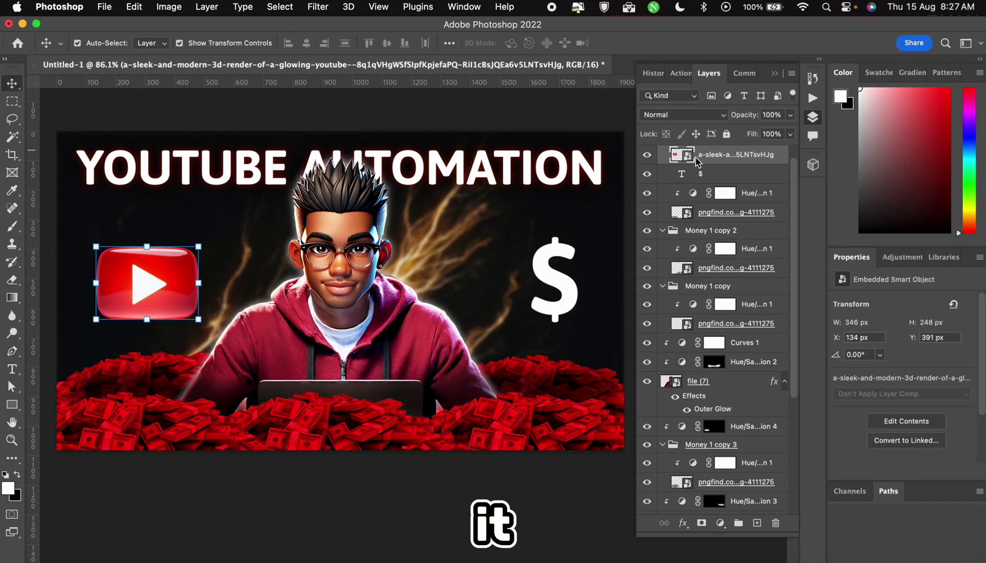
pyautogui.doubleClick(698, 160)
pyautogui.click(456, 438)
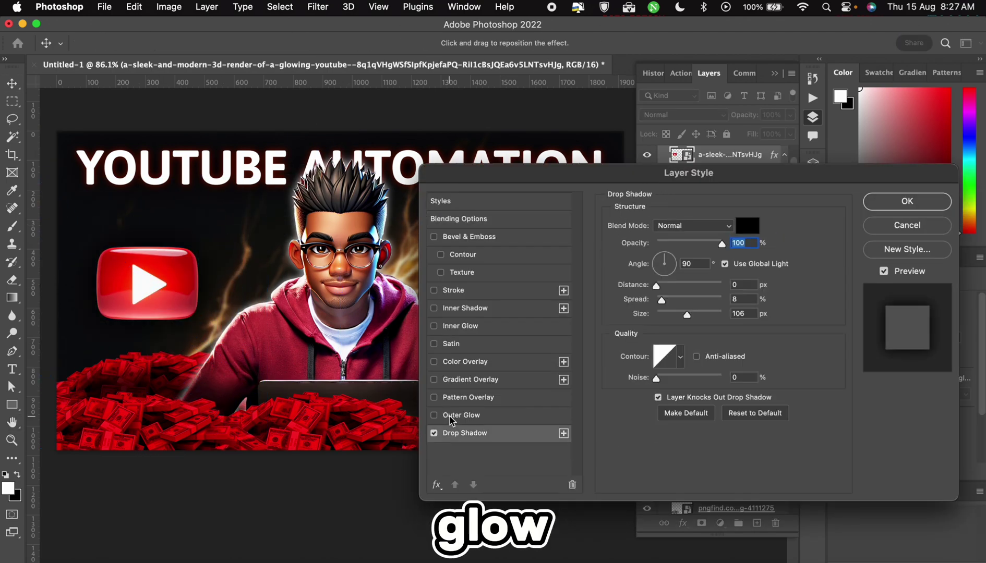